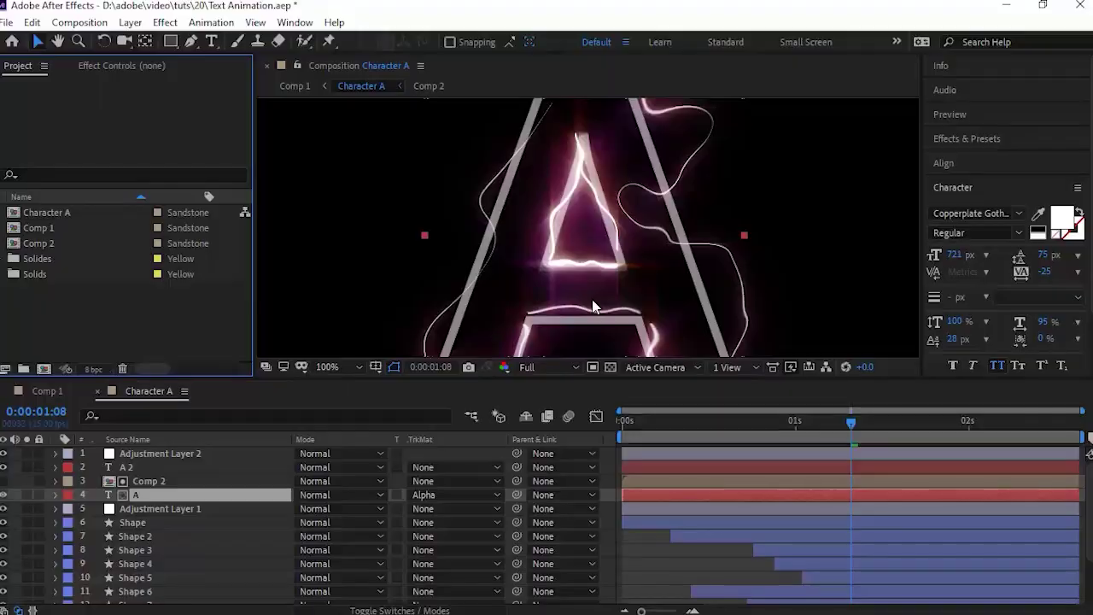
Create a new composition named Main with the HDV/HDTV 720 25 preset and a 20-second duration
left_click(79, 23)
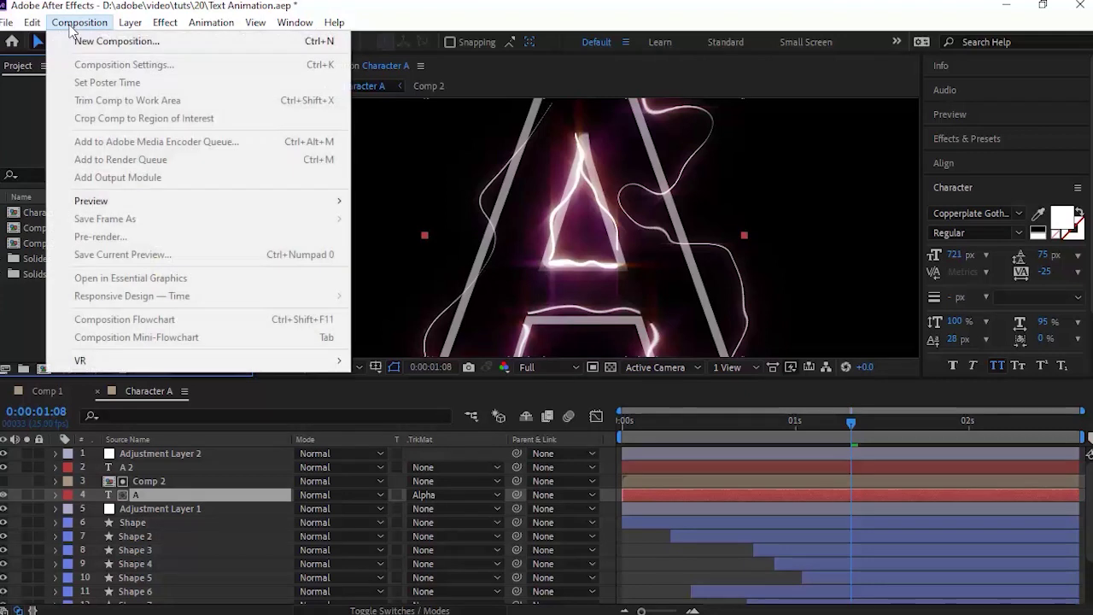
left_click(83, 43)
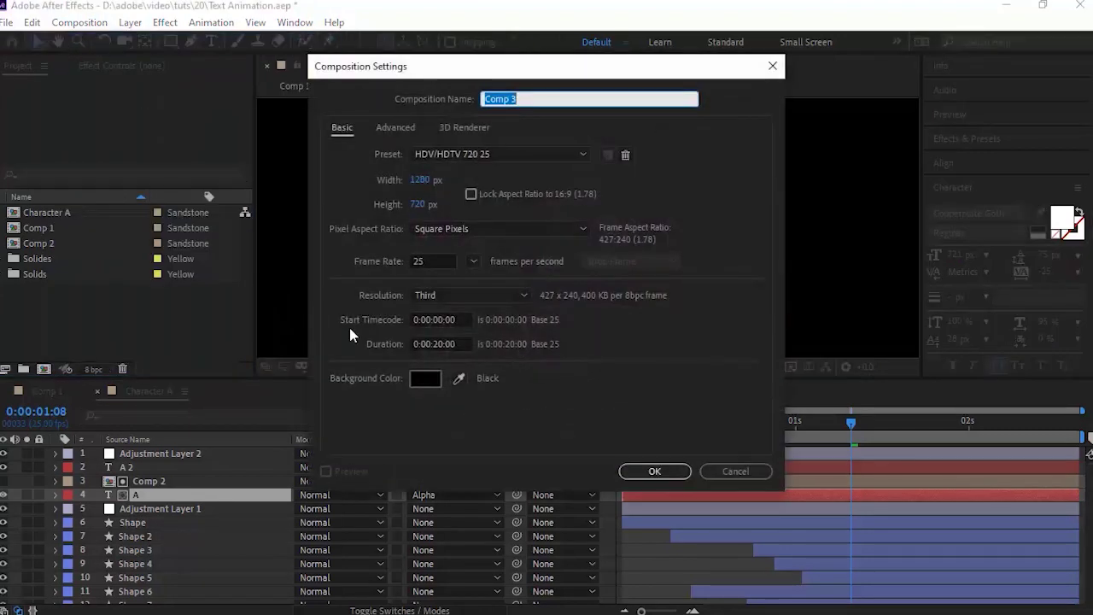
type("Main")
key("Tab")
key("Tab")
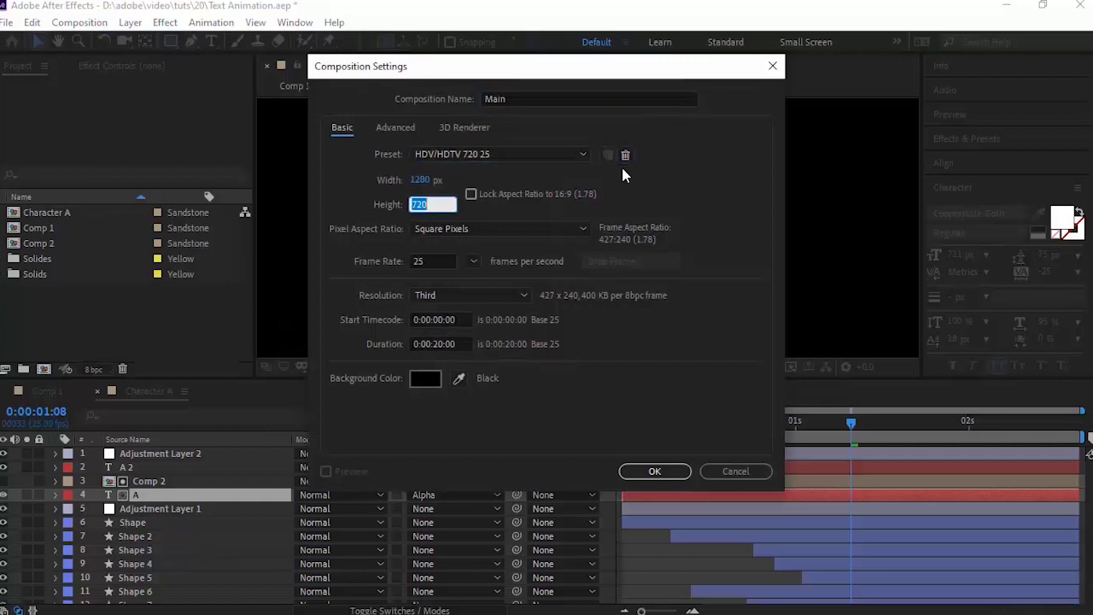
key("Tab")
key("Tab")
key("Tab")
key("Tab")
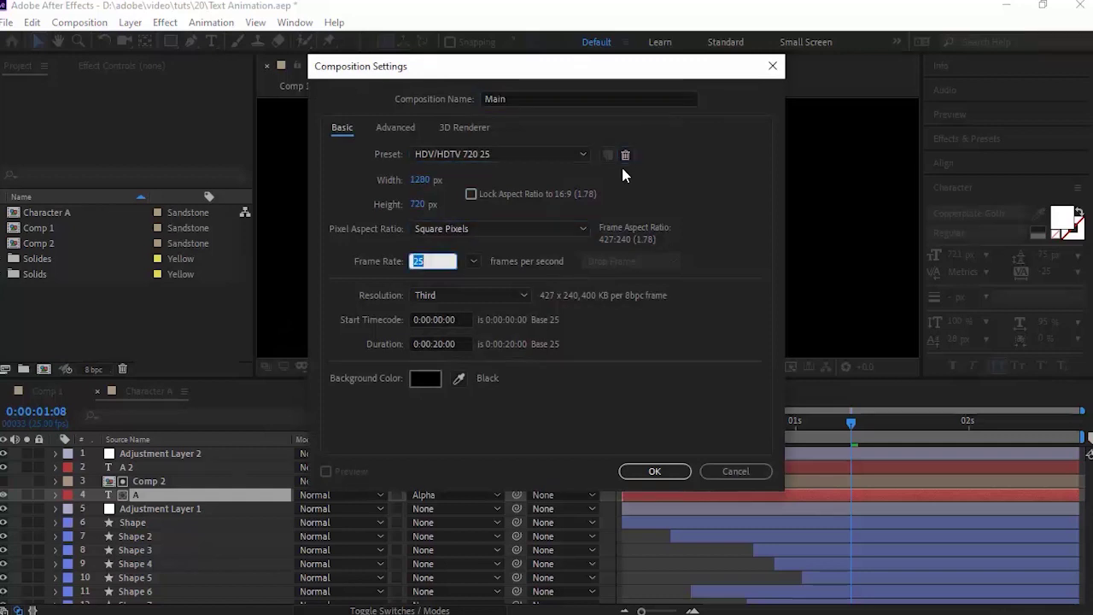
key("Tab")
key("Tab")
key("Tab")
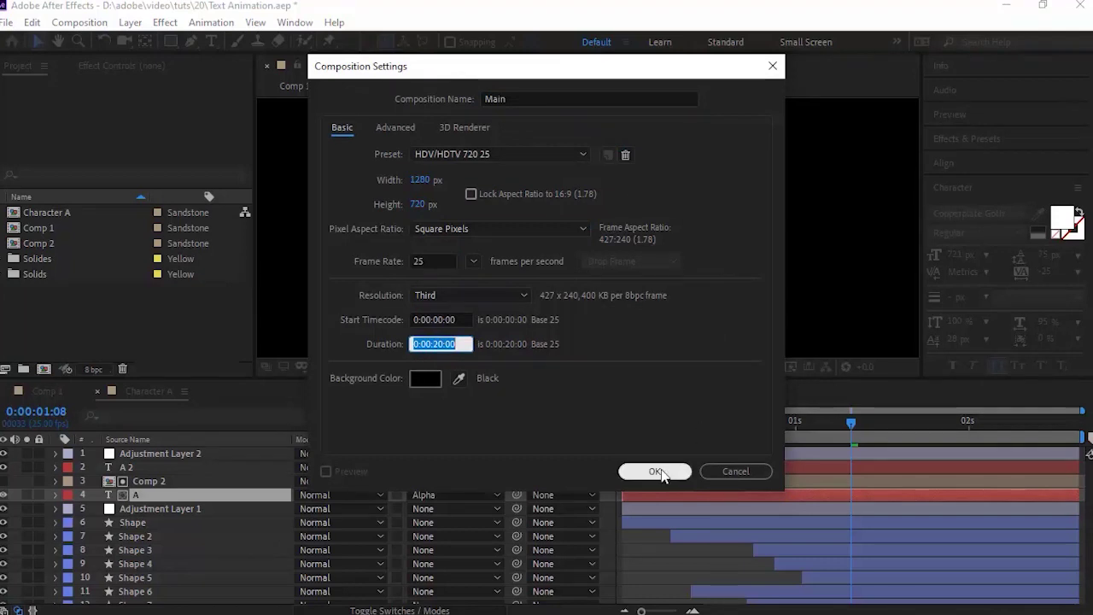
left_click(655, 472)
Add a text layer reading "A" to the Main composition
left_click(212, 41)
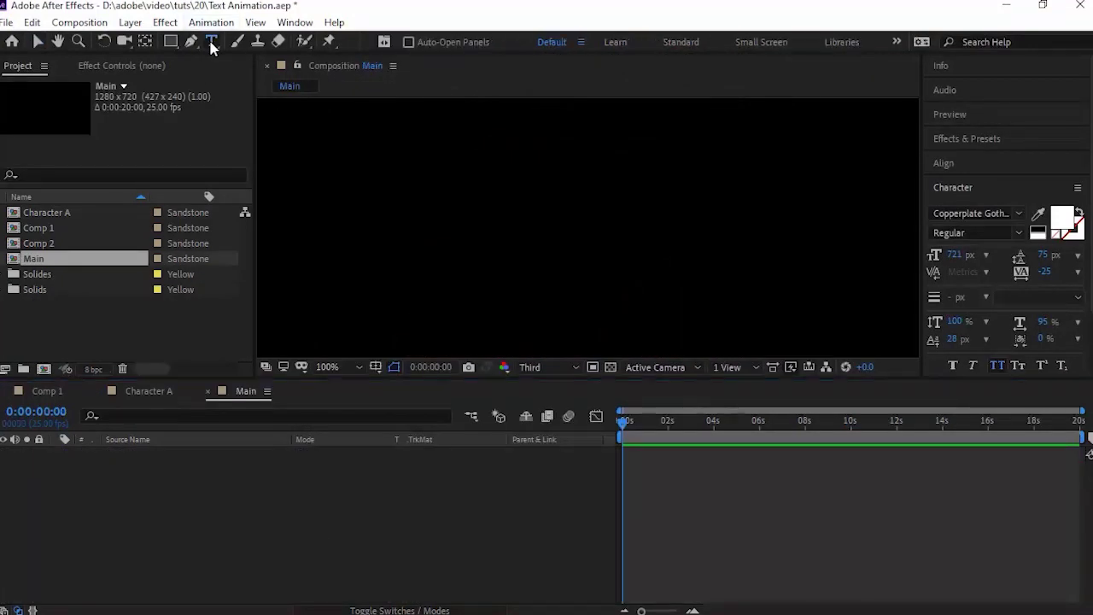
left_click(484, 199)
type("A")
left_click(37, 41)
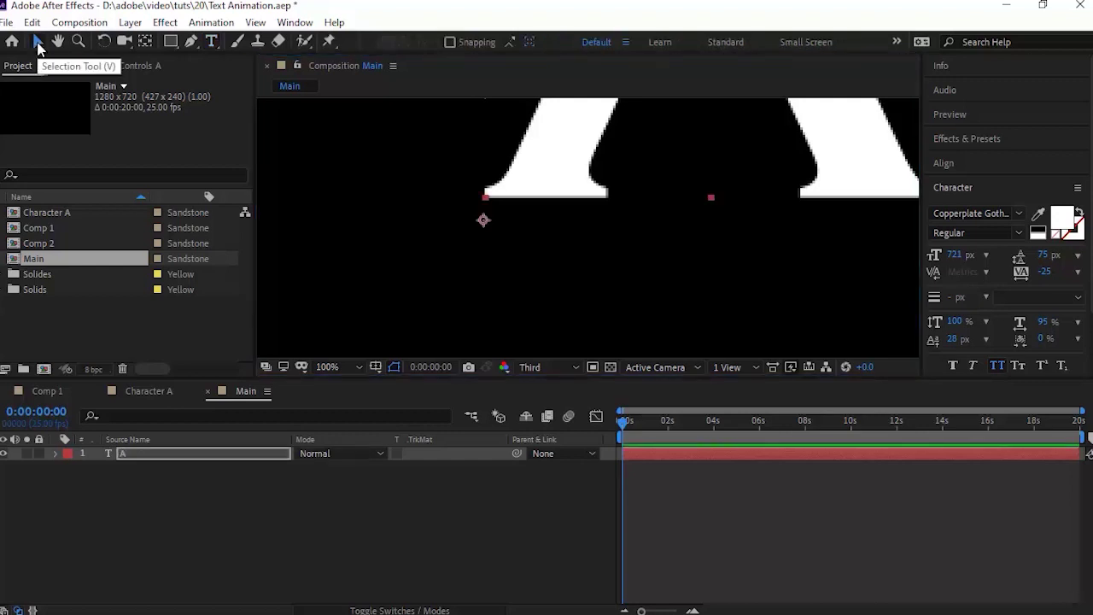
Set the letter A's font to Myanmar Text in its bold style
left_click(333, 366)
left_click(352, 95)
left_click(996, 213)
type("man")
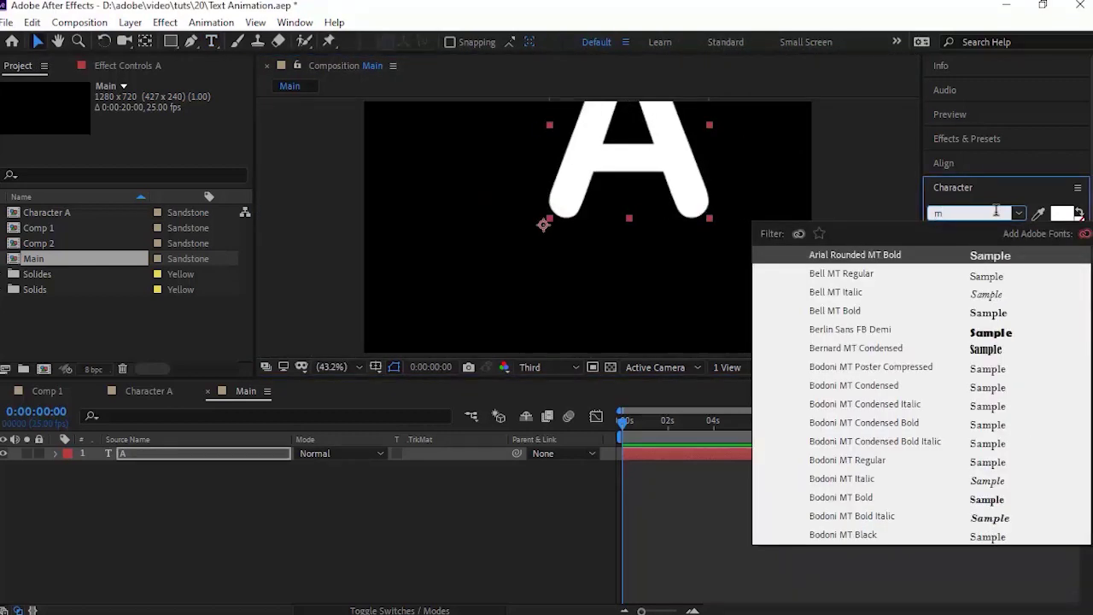
key("BackSpace")
key("BackSpace")
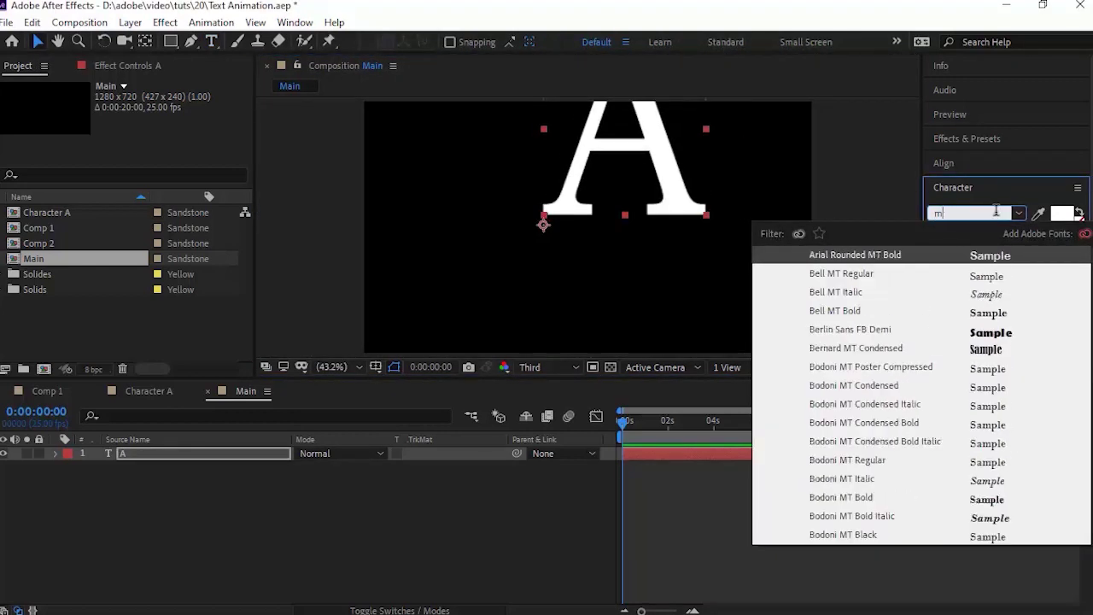
type("o")
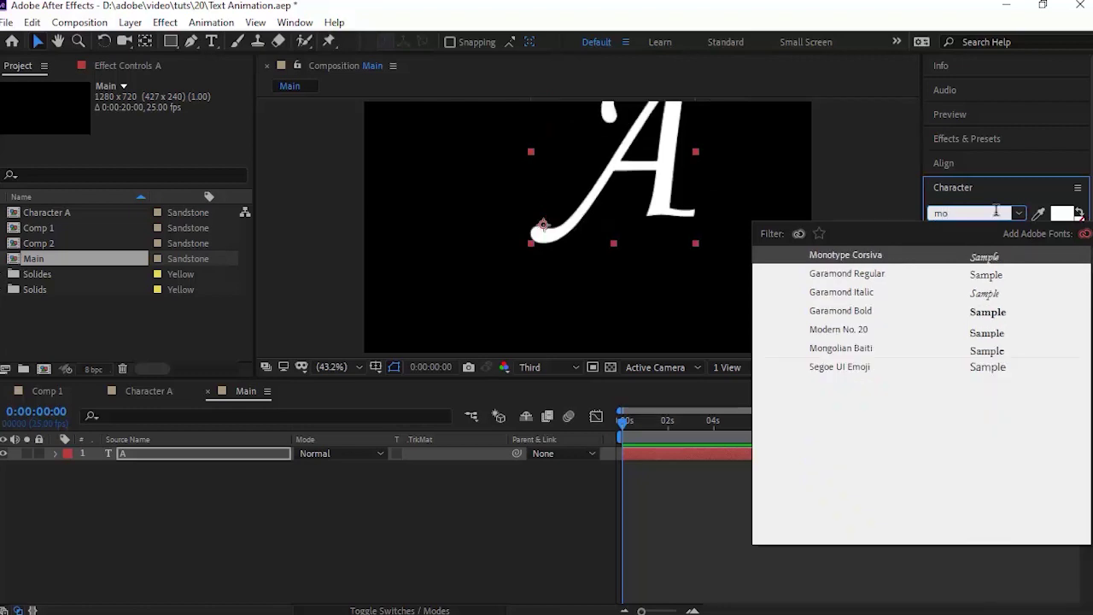
key("BackSpace")
key("BackSpace")
left_click(1018, 214)
left_click(859, 274)
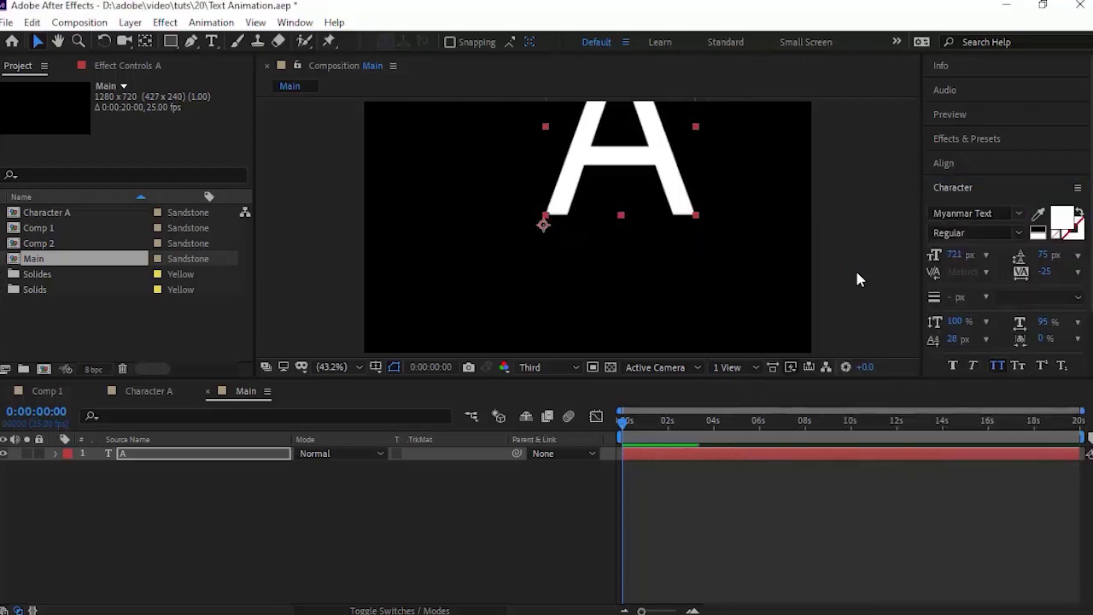
left_click(981, 233)
key("Down")
Centre the letter A horizontally and vertically in the composition
left_click(943, 163)
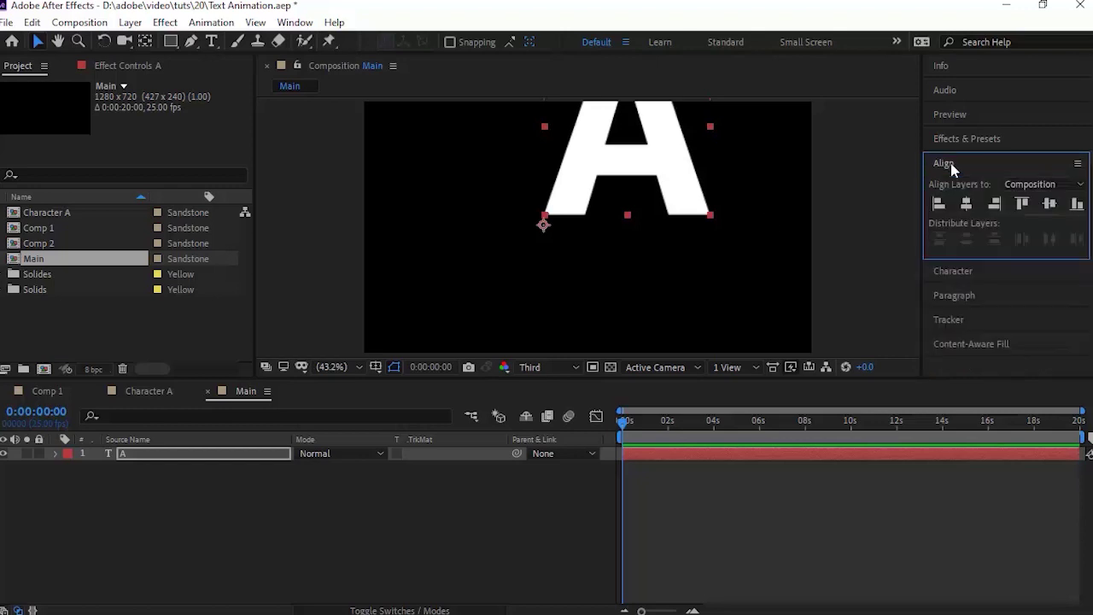
left_click(966, 203)
left_click(1050, 204)
left_click(440, 499)
Set the A text layer's opacity to 30%
left_click(123, 455)
key("t")
left_click(302, 466)
type("30")
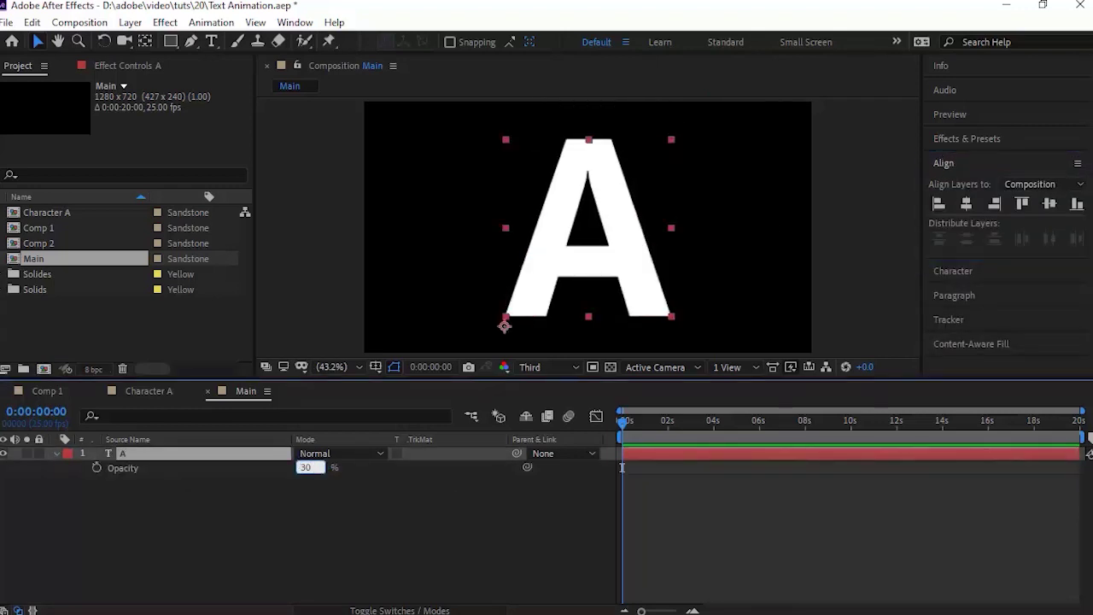
left_click(401, 525)
left_click(56, 454)
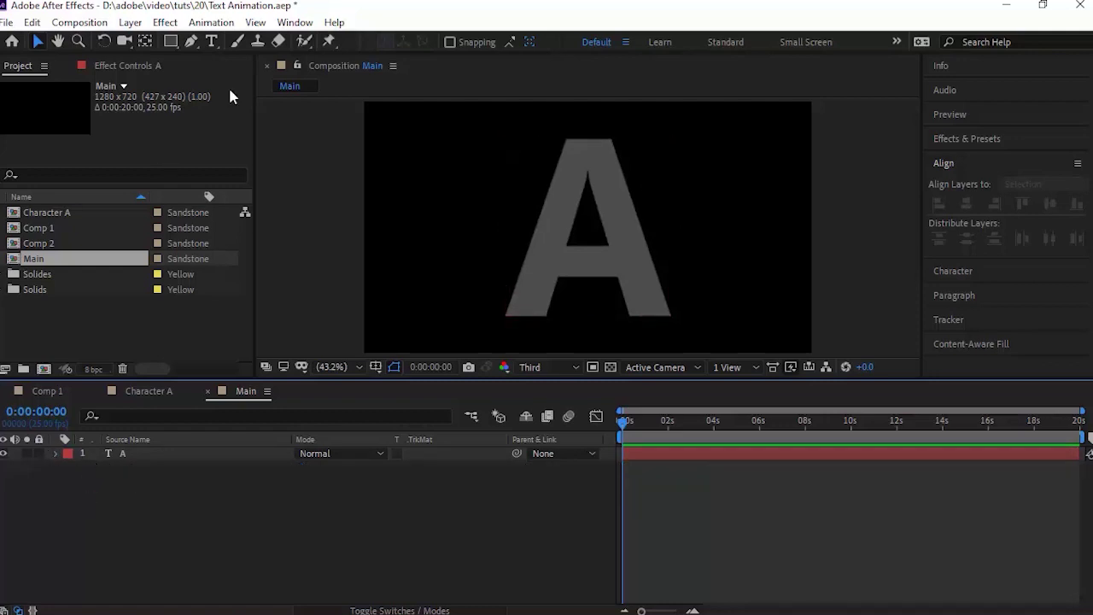
Draw a straight Pen tool line along the letter's outer left edge, from its top corner down to its bottom corner
left_click(192, 41)
left_click(569, 142)
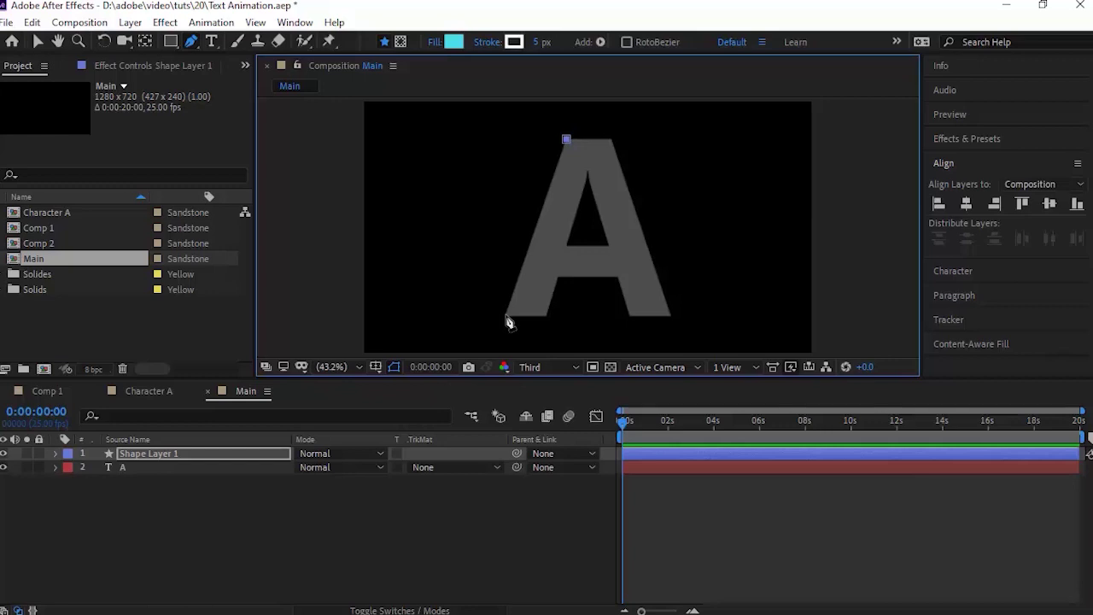
left_click(507, 317)
left_click(332, 525)
Delete the fill from Shape 1 in the new shape layer, leaving only its stroke
left_click(56, 453)
left_click(71, 468)
left_click(83, 482)
left_click(117, 521)
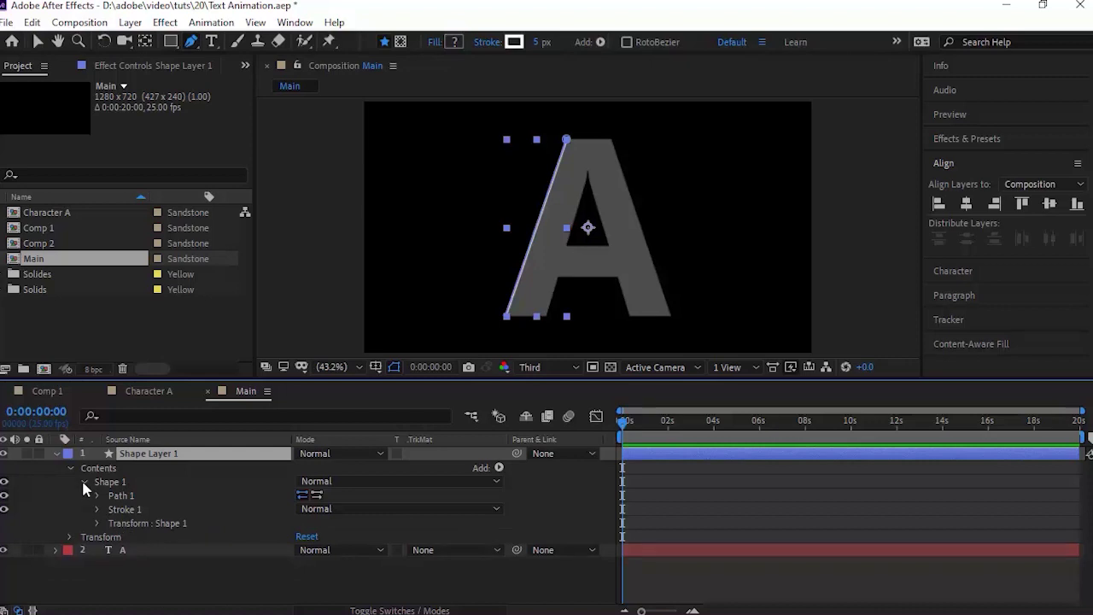
key("v")
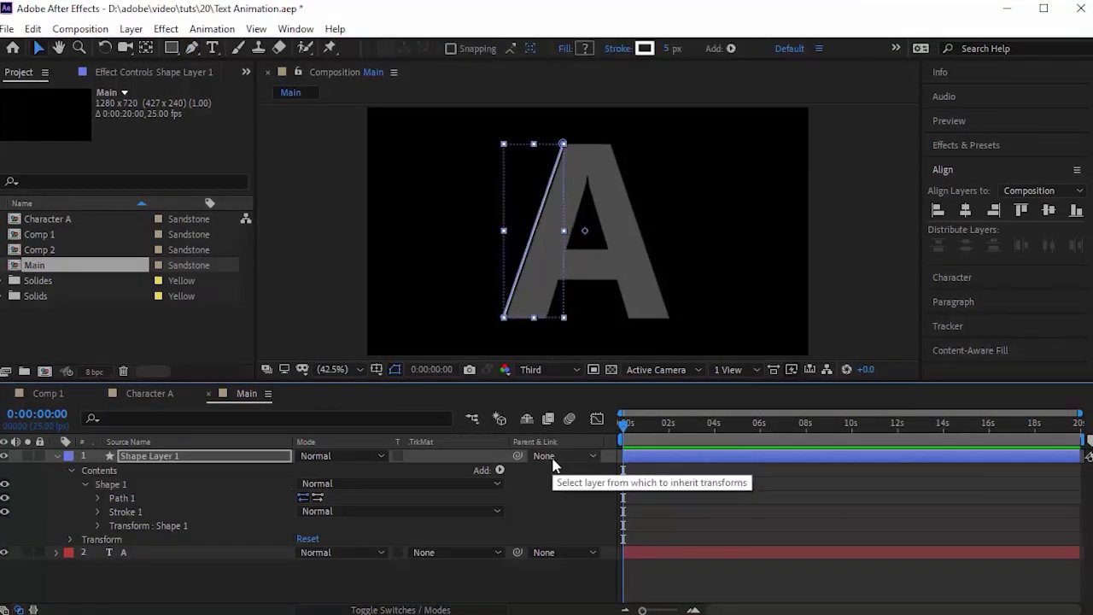
Add Trim Paths to Shape 1
left_click(110, 485)
left_click(500, 472)
left_click(559, 381)
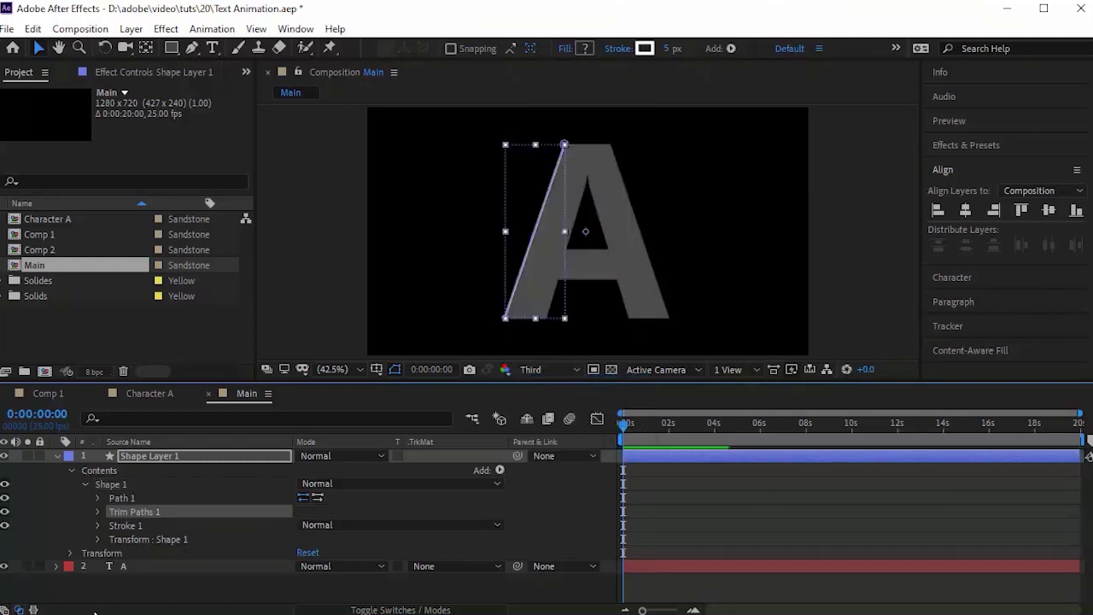
Keyframe the Trim Paths Start at 100% on the first frame
left_click(98, 512)
left_click(125, 525)
left_click(308, 525)
type("100")
key("Return")
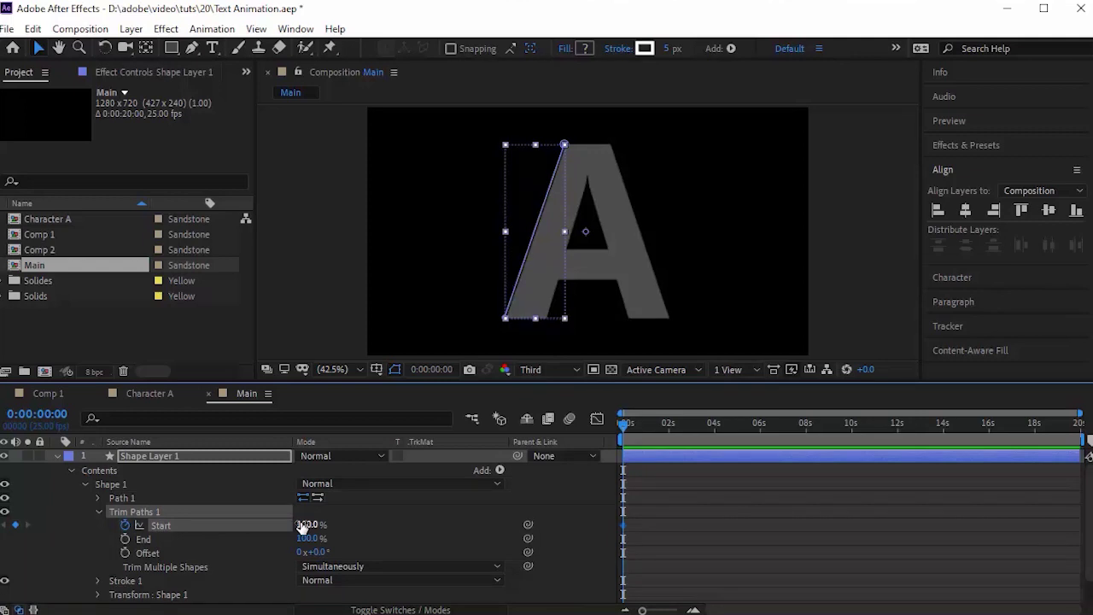
Keyframe the Trim Paths Start at 0% five frames in, at 0:00:00:05
key("Page_Down")
key("Page_Down")
key("Page_Down")
key("Page_Down")
key("Page_Down")
left_click(304, 524)
type("0")
key("Return")
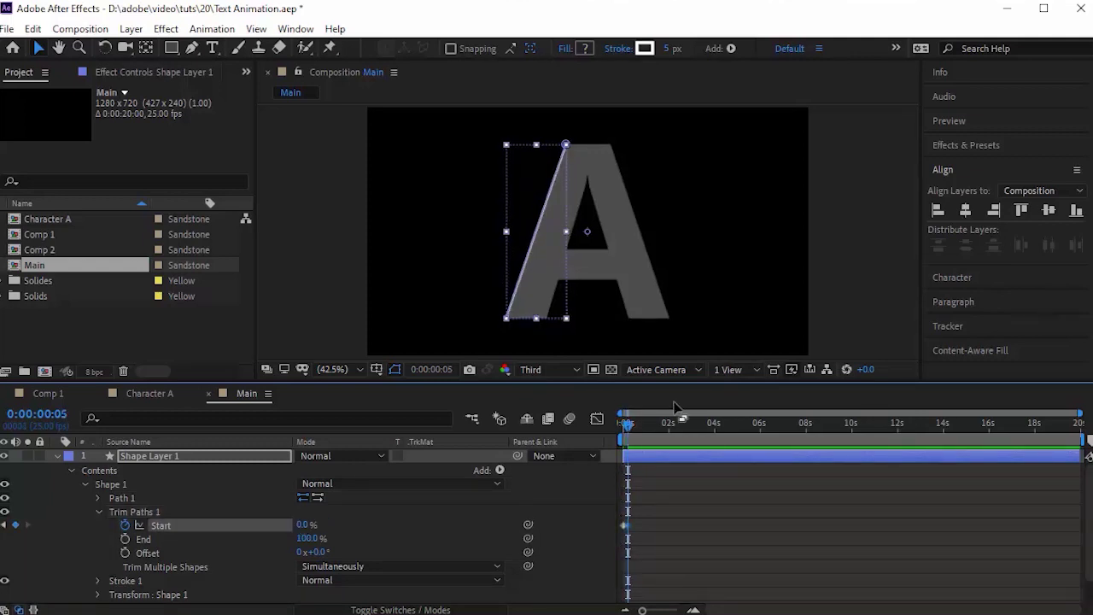
Set the line cap of Stroke 1 to Round Cap
left_click_drag(644, 611, 675, 611)
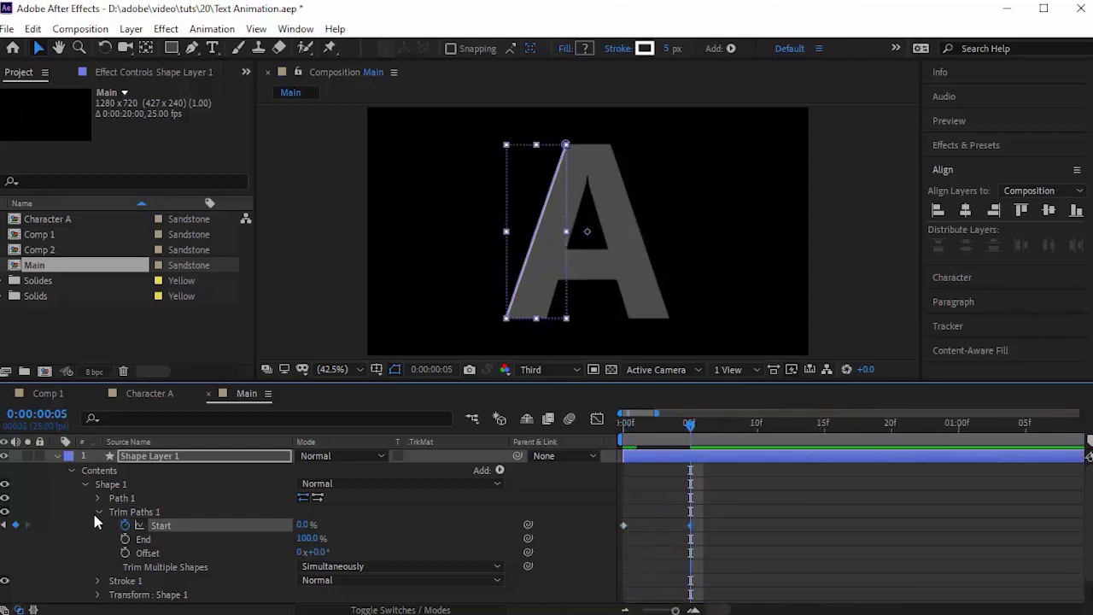
left_click(98, 581)
scroll(97, 586, "down", 3)
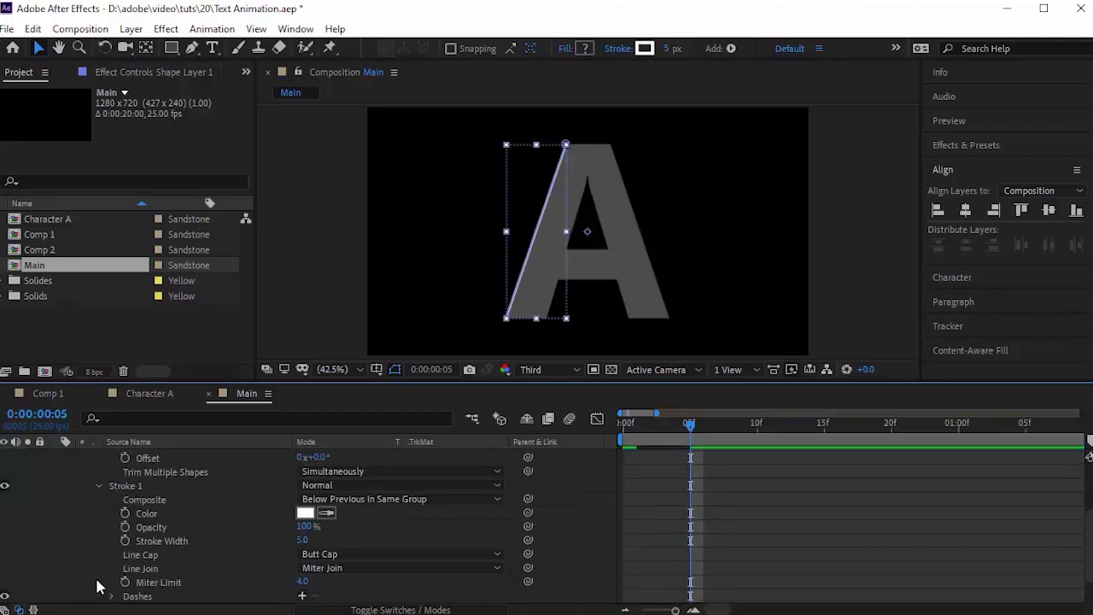
left_click(341, 553)
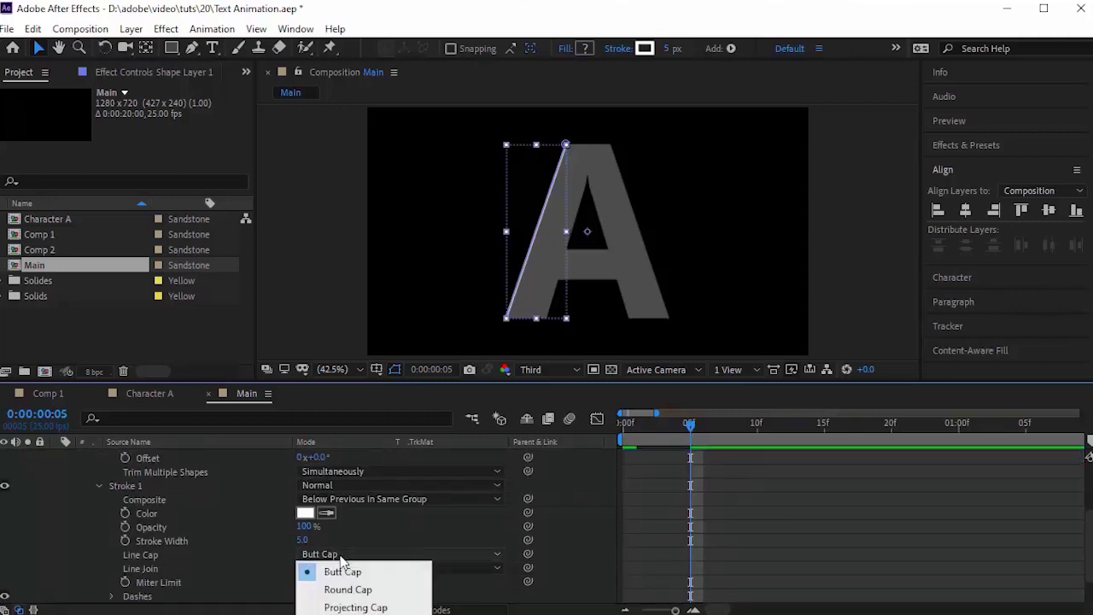
left_click(348, 591)
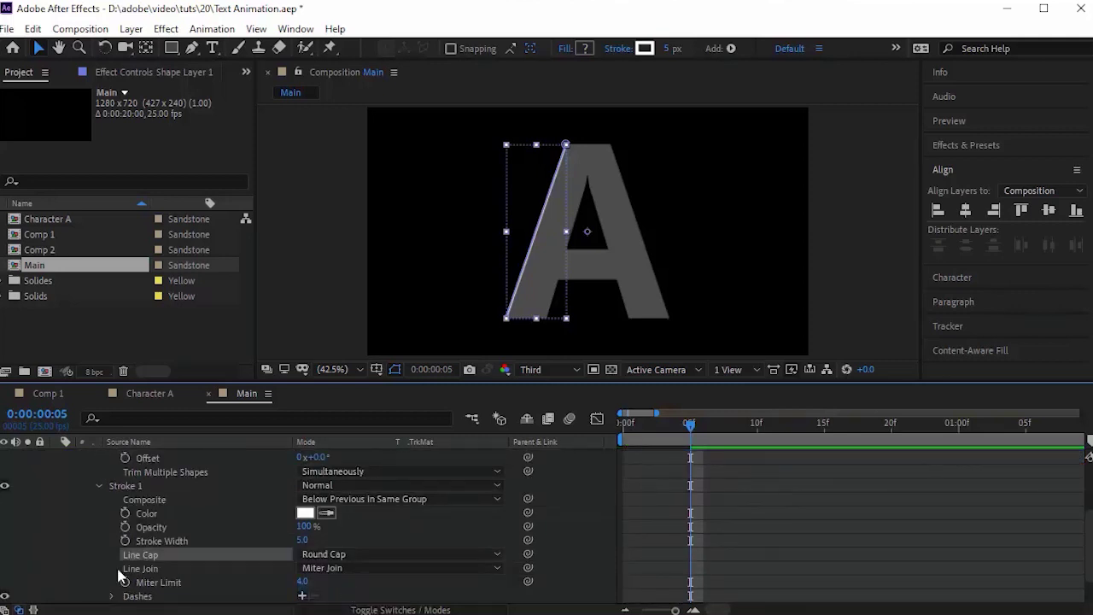
Keyframe the stroke width at 8 on the first frame
key("Home")
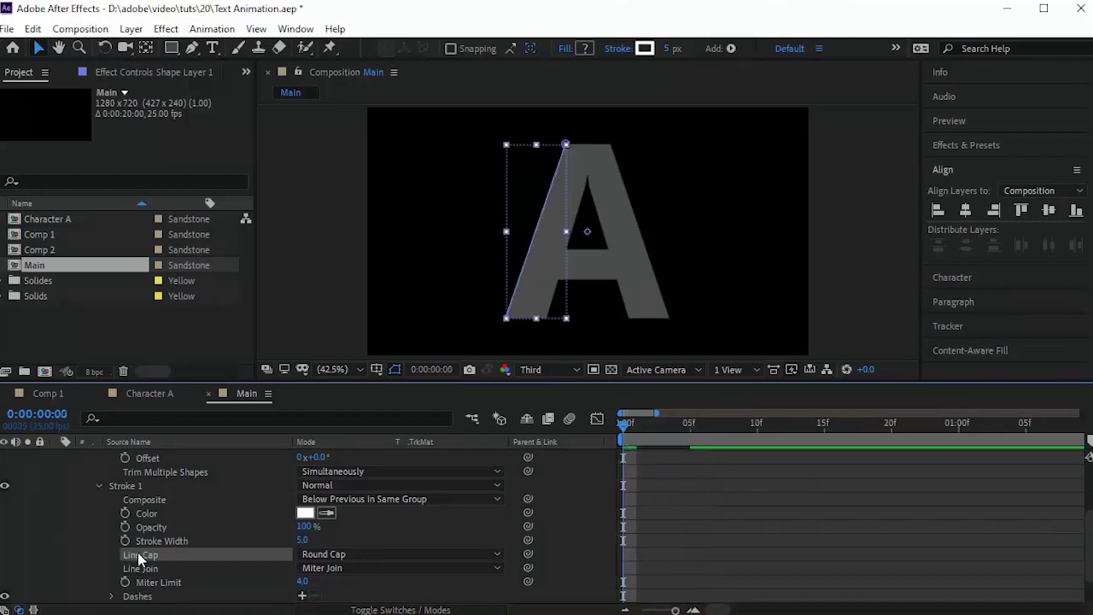
left_click(126, 541)
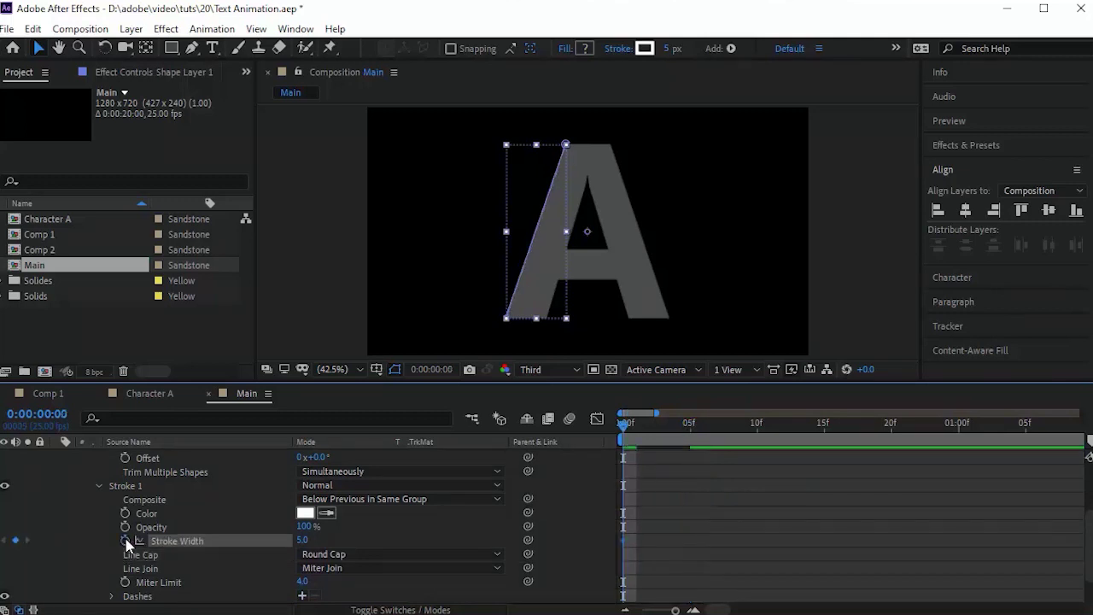
left_click(302, 540)
type("8")
key("Return")
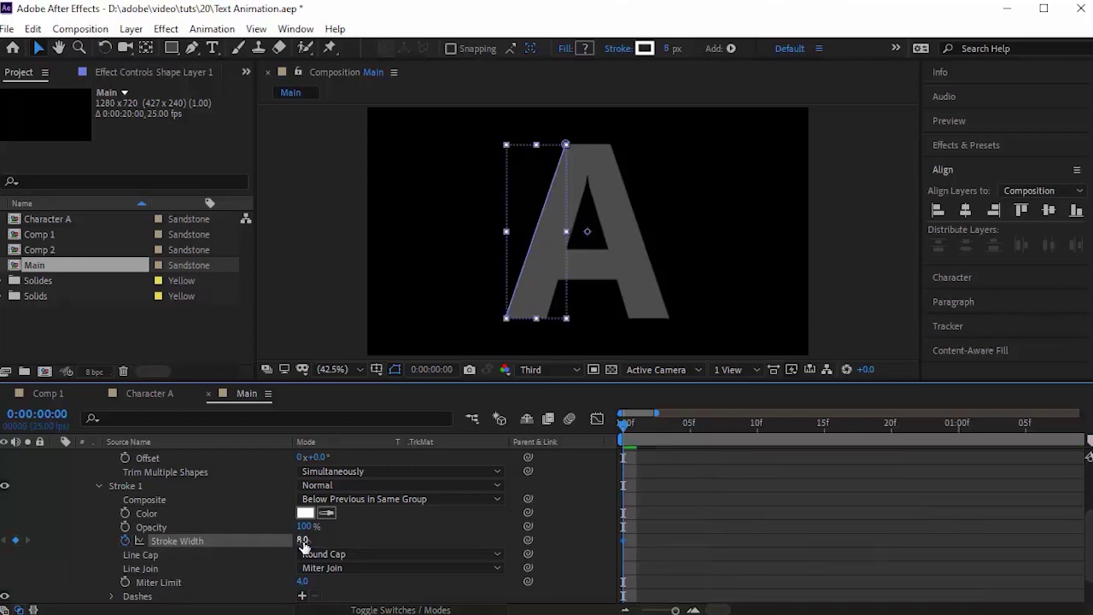
Keyframe the stroke width at 2 on frame 20
key("space")
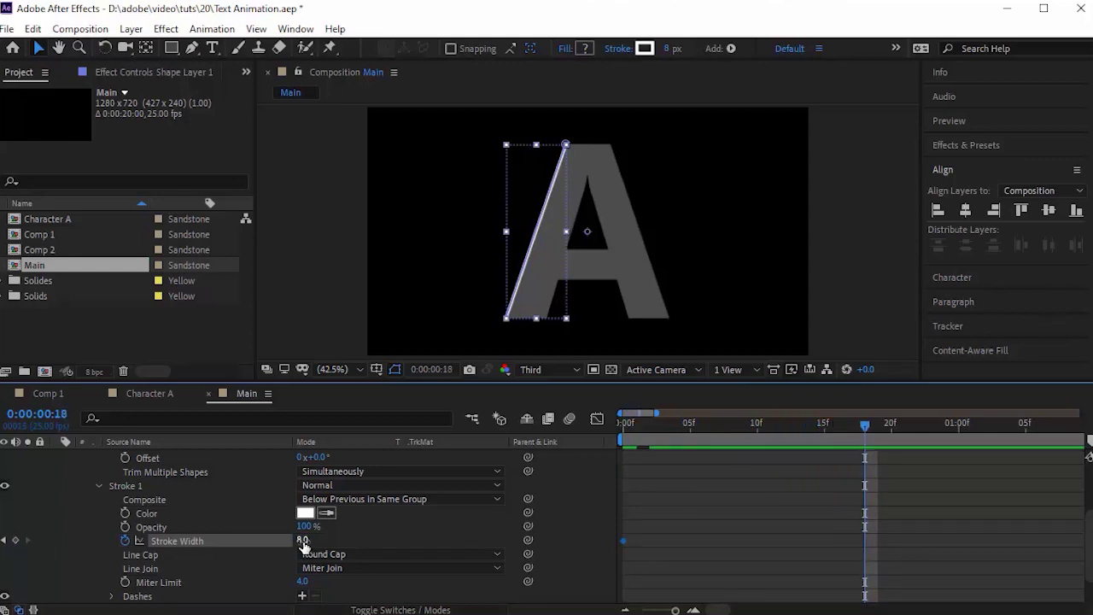
left_click(304, 541)
type("2")
key("Return")
Return to the first frame and set the composition preview resolution to Full
left_click(662, 427)
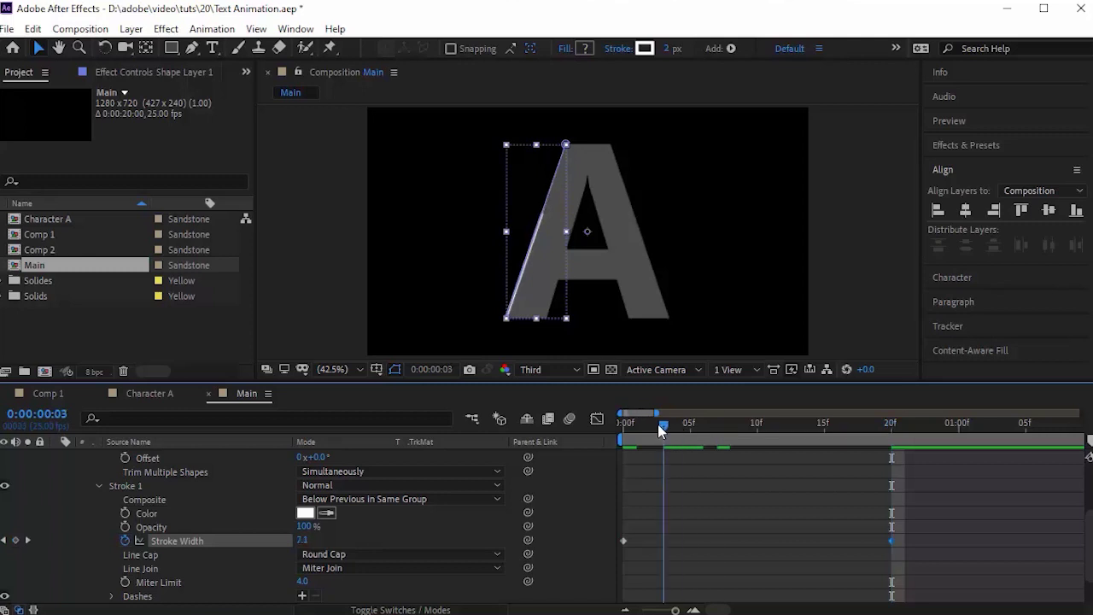
left_click_drag(662, 427, 624, 424)
left_click(551, 369)
left_click(548, 412)
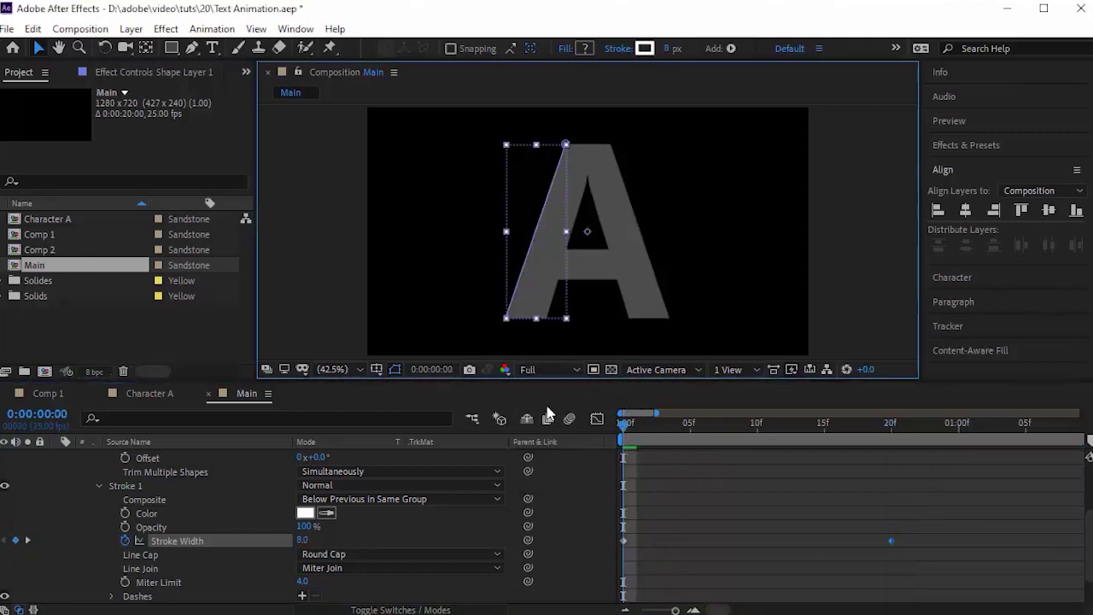
Play back the line animation and examine how the stroke draws on and thins
key("period")
key("period")
key("space")
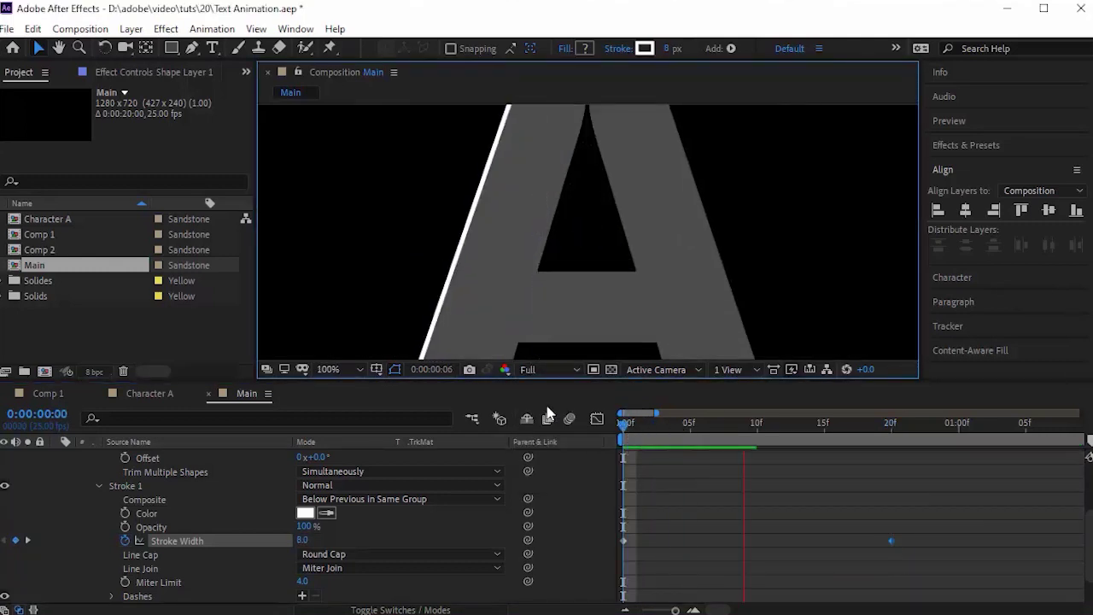
key("space")
key("period")
key("comma")
key("comma")
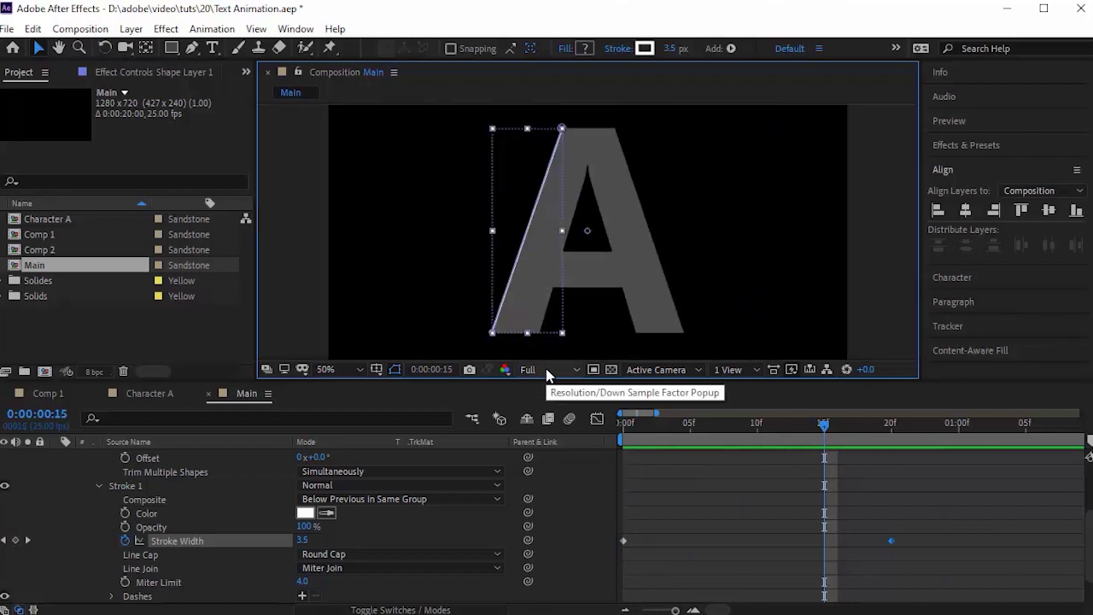
Set the stroke width to 5 at the first keyframe and preview the animation again
left_click_drag(715, 425, 569, 417)
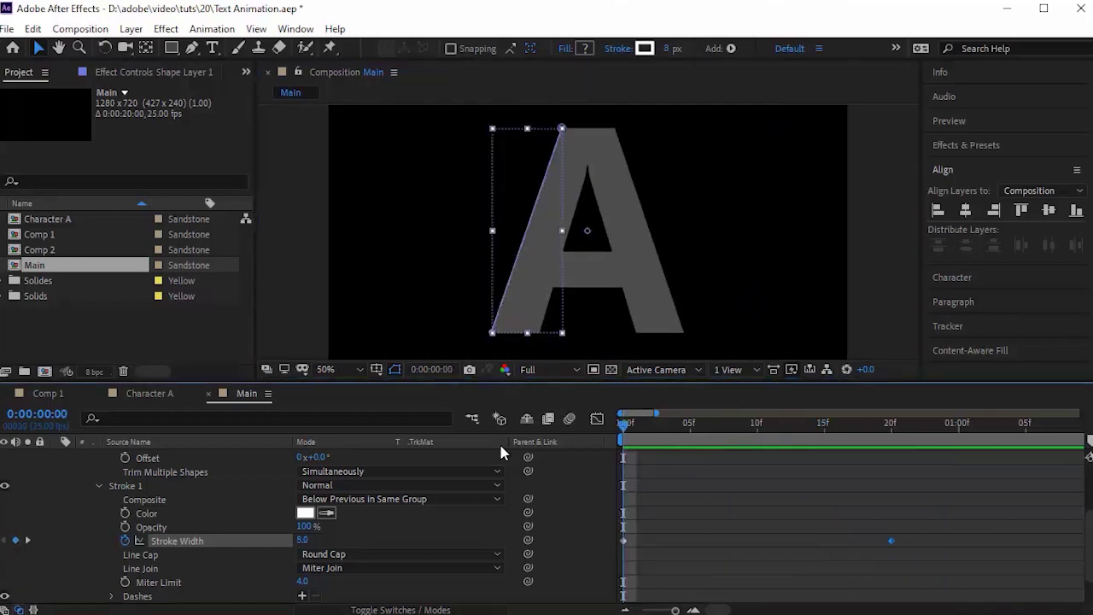
left_click(573, 460)
key("space")
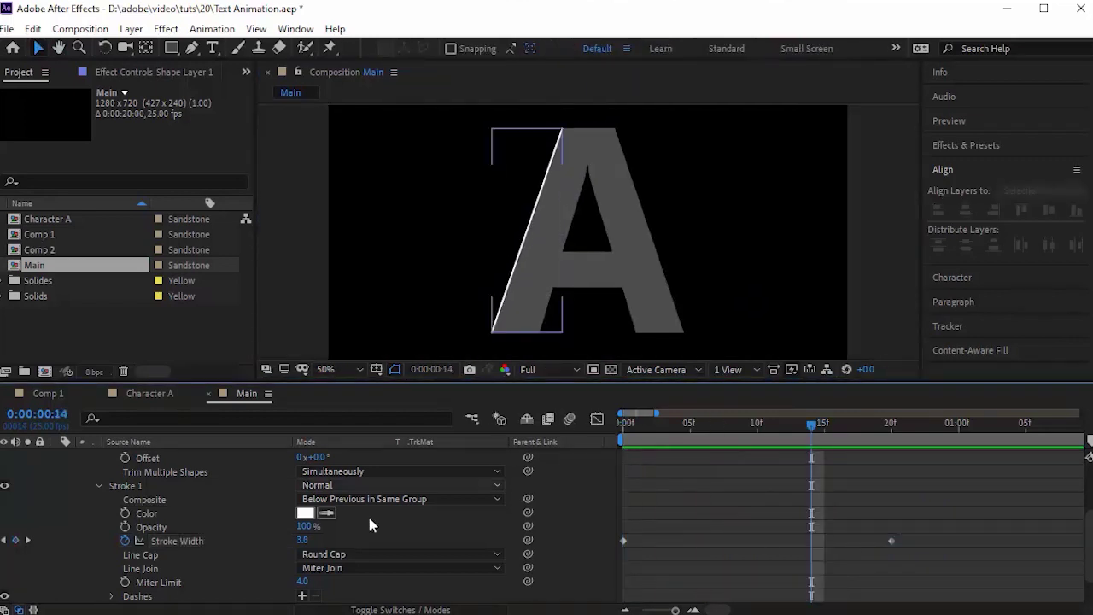
scroll(1091, 485, "up", 3)
left_click(72, 484)
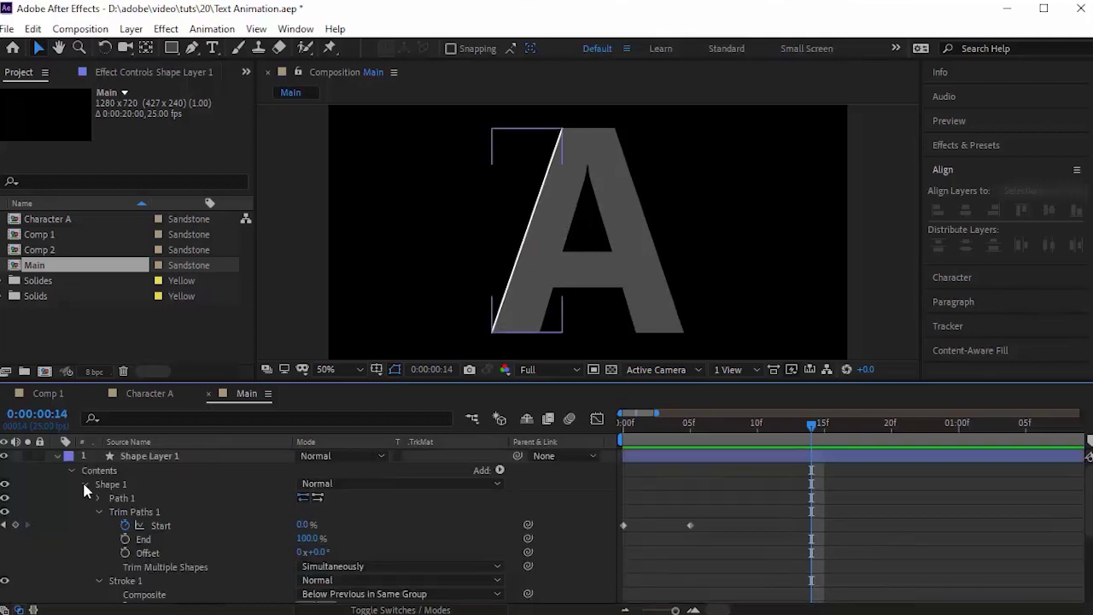
Collapse the Shape 1 group in Shape Layer 1 and rename it Out
left_click(86, 485)
left_click(117, 484)
key("Return")
type("Out")
key("Return")
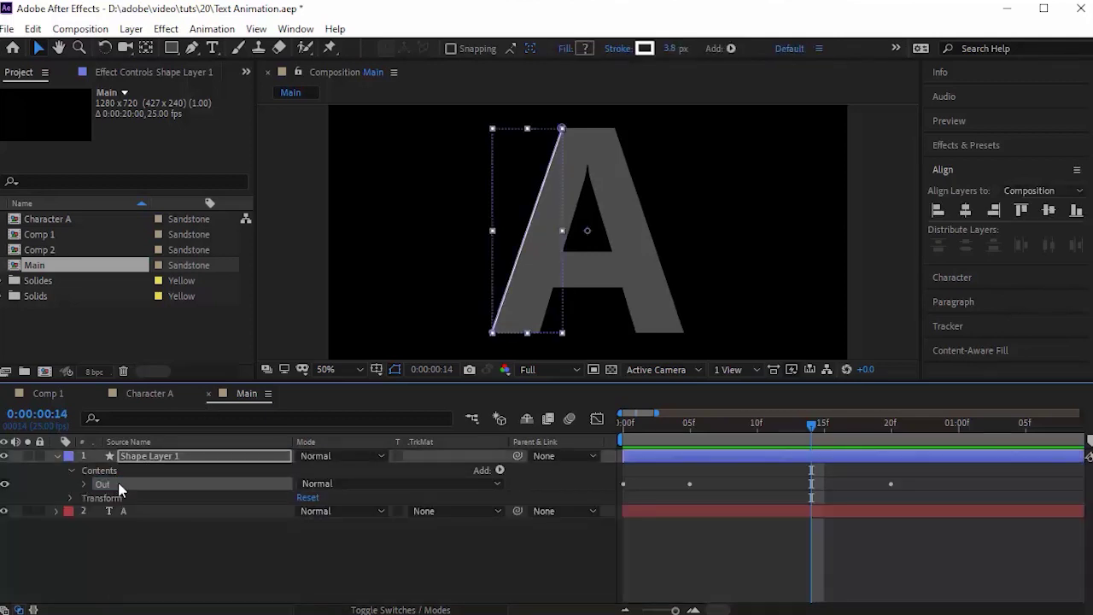
Duplicate the Out shape group, place the copy below it and rename the copy In
key("ctrl+d")
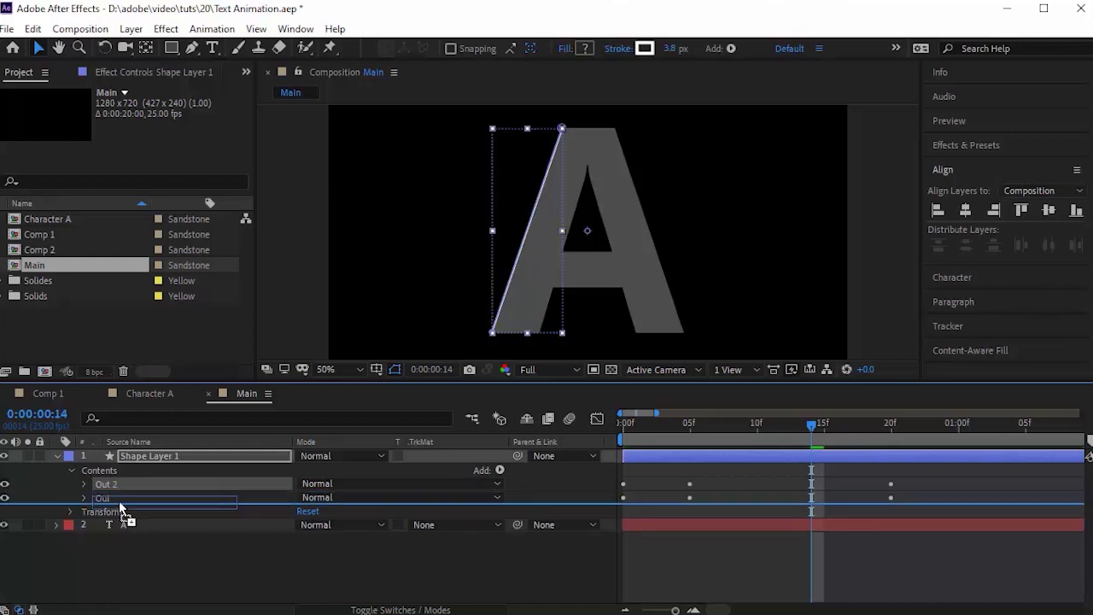
left_click(119, 498)
key("Return")
type("In")
key("Return")
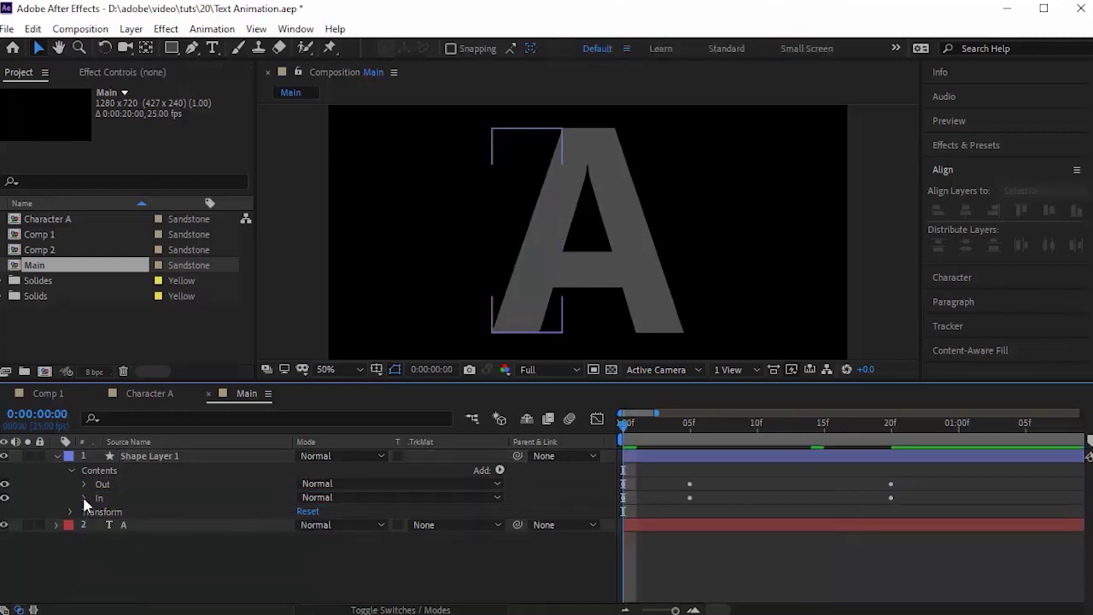
Keyframe the In group's Trim Paths End at 100% on the first frame and 0% on frame 5
left_click(84, 498)
scroll(84, 499, "down", 1)
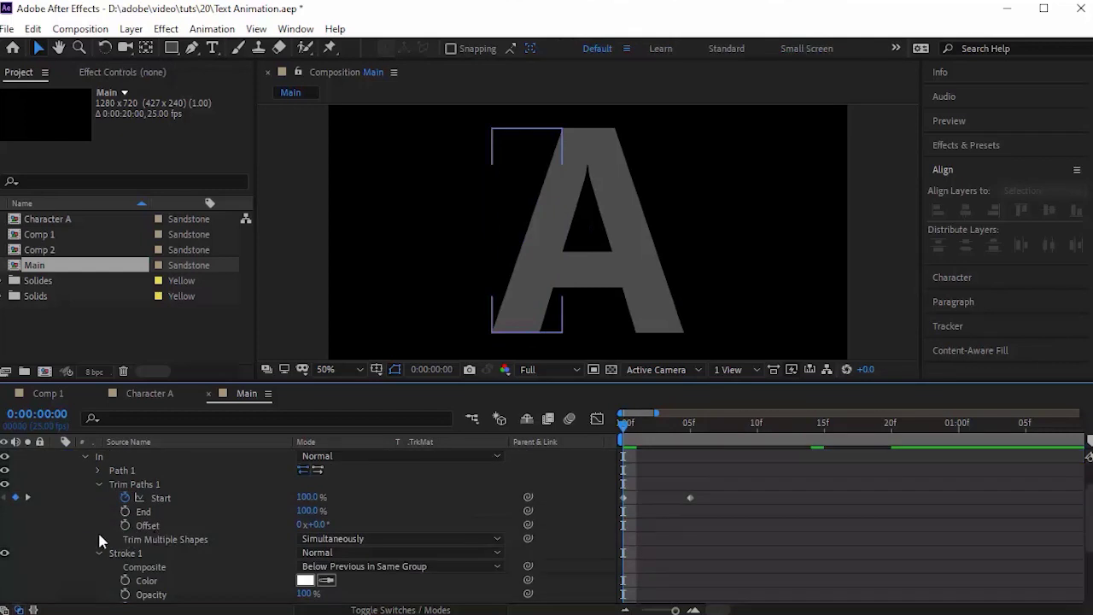
left_click(125, 511)
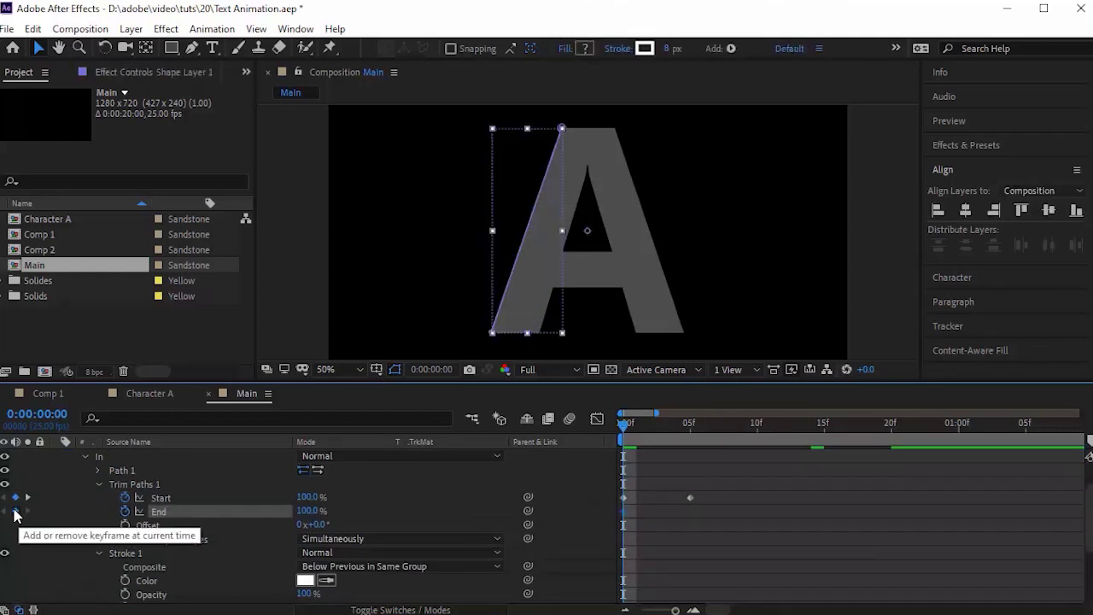
left_click(28, 498)
left_click(308, 511)
type("0")
key("Return")
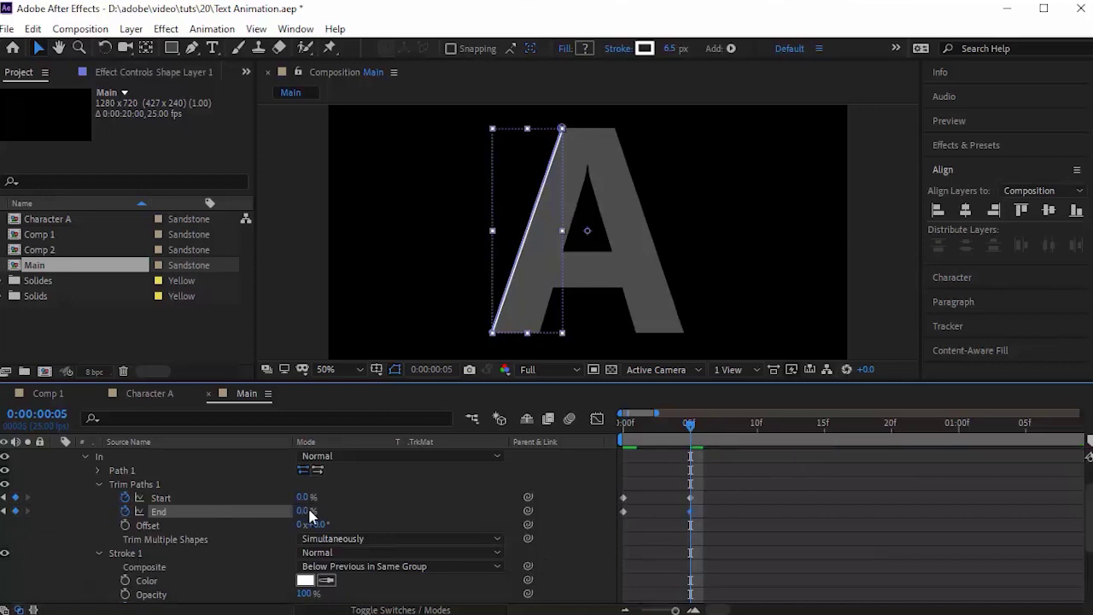
Shift the first End keyframe of the In group one frame forward, to frame 1
left_click(4, 512)
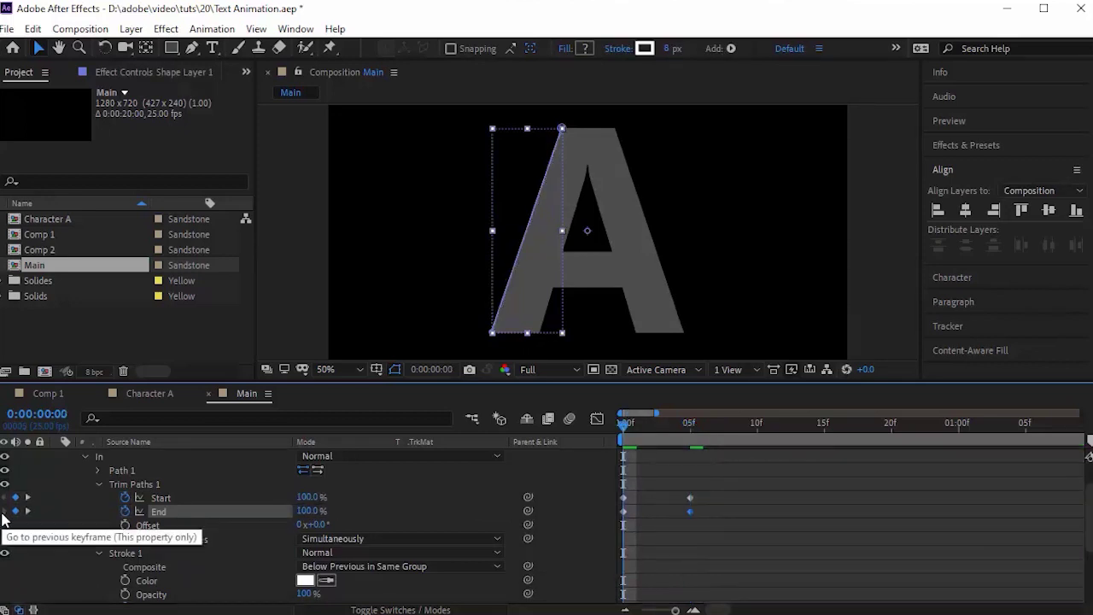
key("Page_Down")
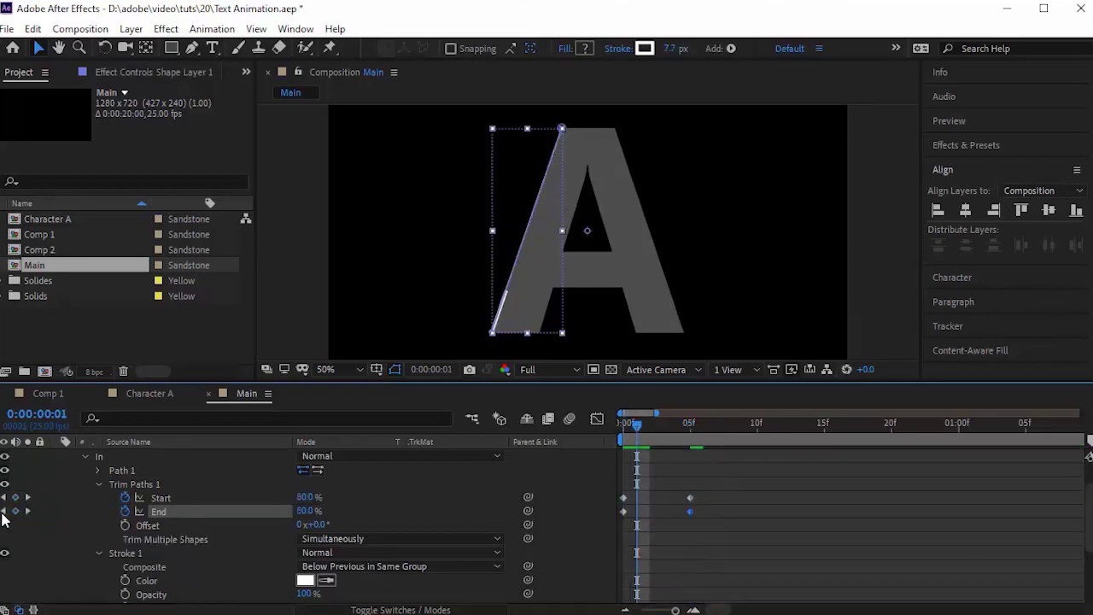
left_click_drag(622, 510, 633, 511)
Replace the In group's Stroke Width animation with keyframes of 30 on the first frame and 10 on frame 5
scroll(214, 569, "down", 3)
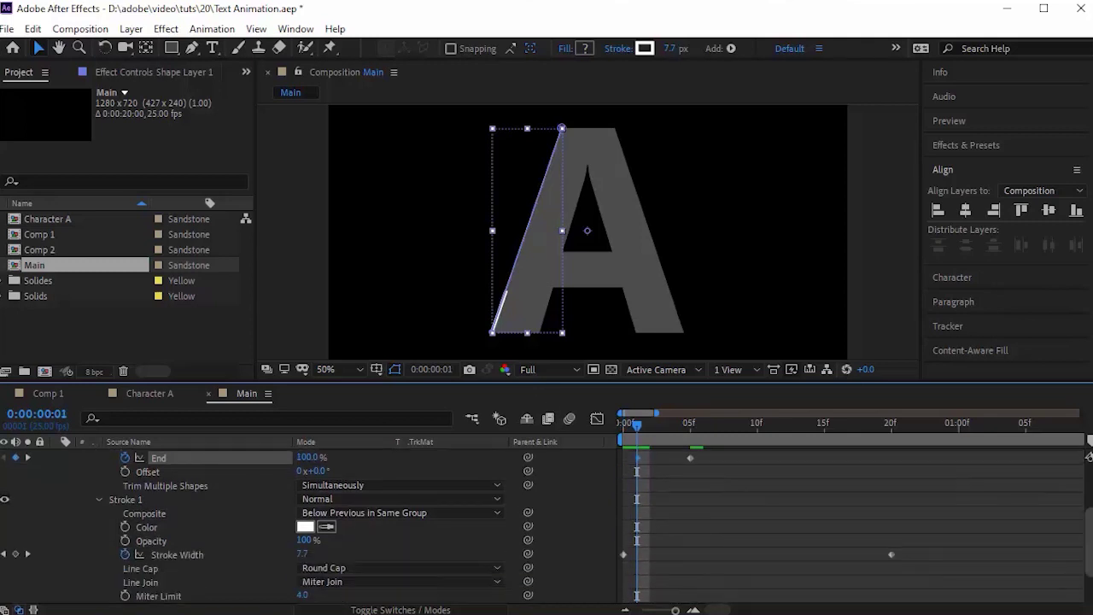
left_click(128, 546)
key("Home")
left_click(125, 545)
left_click(302, 545)
type("30")
key("Return")
key("space")
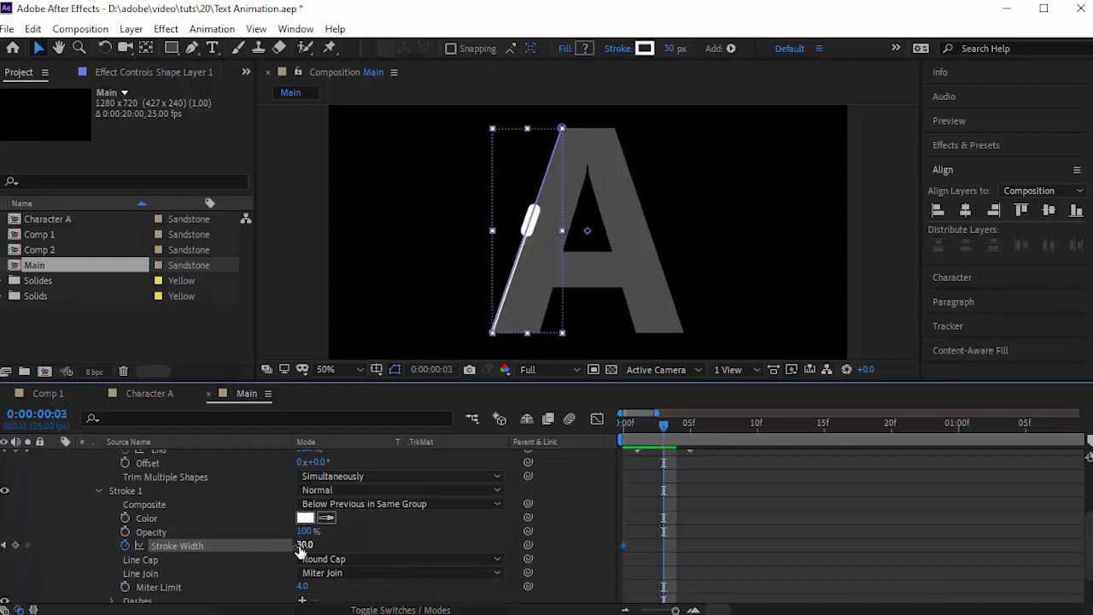
left_click(303, 544)
key("Return")
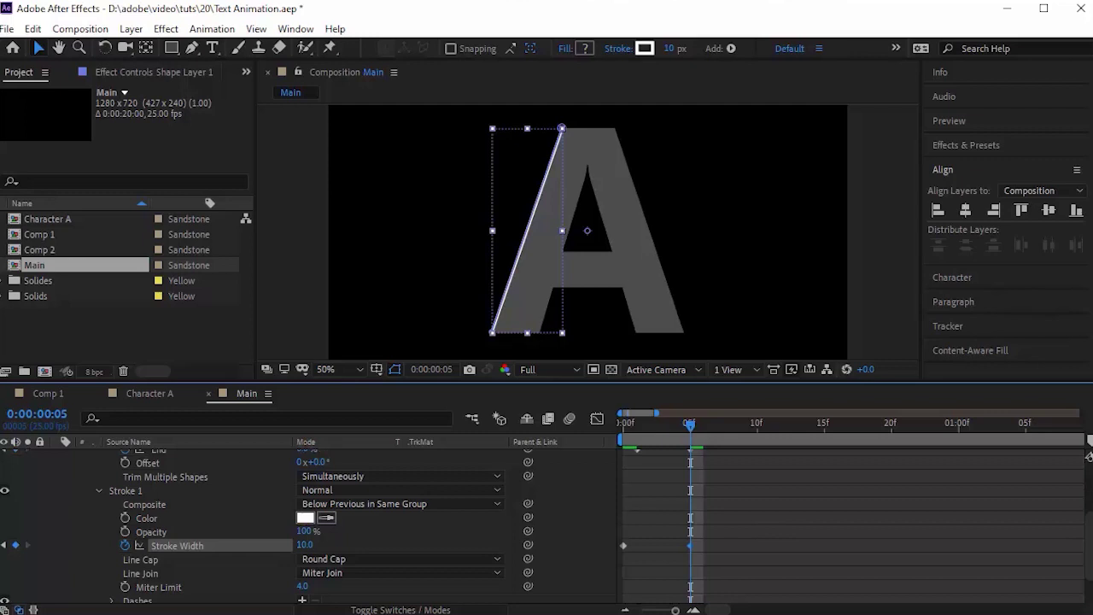
Show only the keyframed properties of Shape Layer 1 and preview the line animation from the start
scroll(236, 512, "up", 3)
left_click(237, 457)
key("u")
left_click(260, 583)
left_click_drag(660, 423, 535, 425)
key("space")
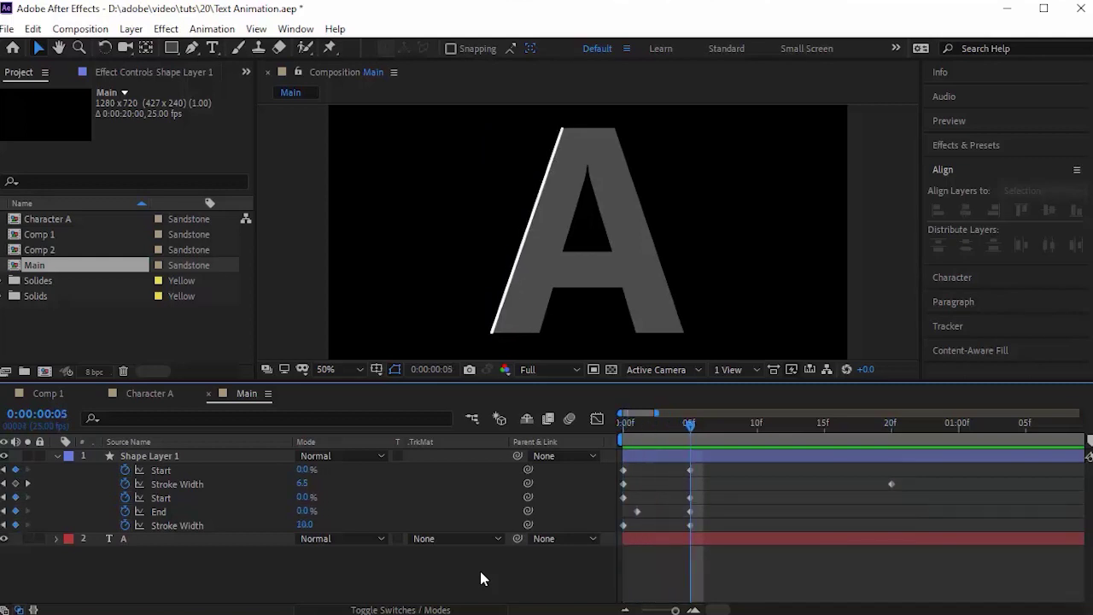
Find the Turbulent Displace effect, apply it to Shape Layer 1 and preview the distorted line
left_click(976, 147)
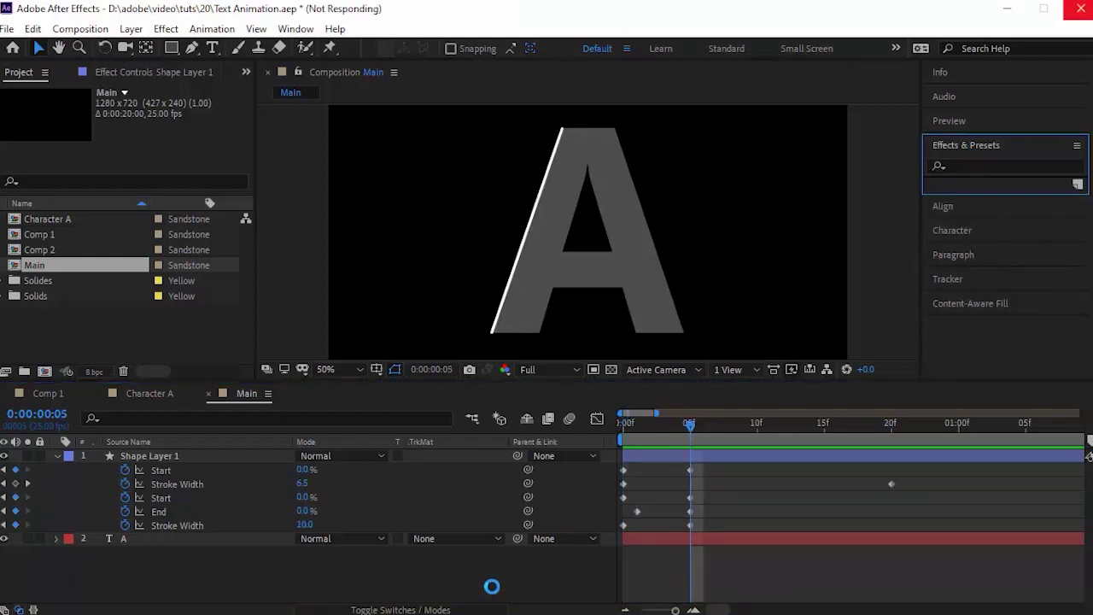
type("turb")
mouse_move(1003, 197)
left_mouse_down()
mouse_move(592, 342)
mouse_move(193, 453)
left_mouse_up()
left_click_drag(689, 426, 549, 425)
left_click(464, 570)
key("space")
key("space")
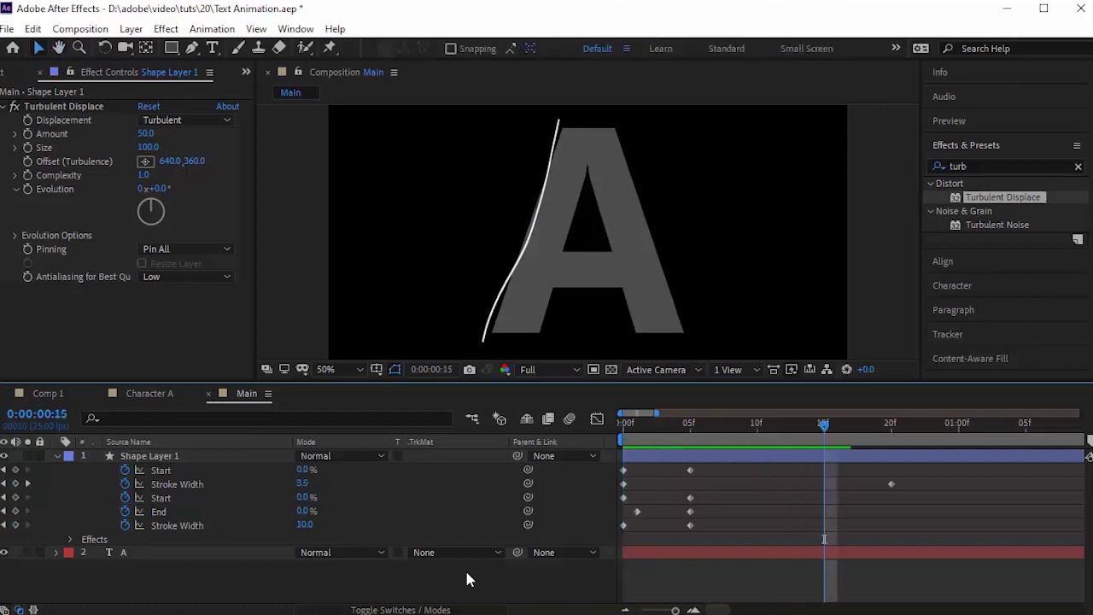
Keyframe the Turbulent Displace Amount at 0 on frame 2 of Shape Layer 1
left_click(205, 456)
left_click(630, 426)
left_click_drag(631, 428, 626, 428)
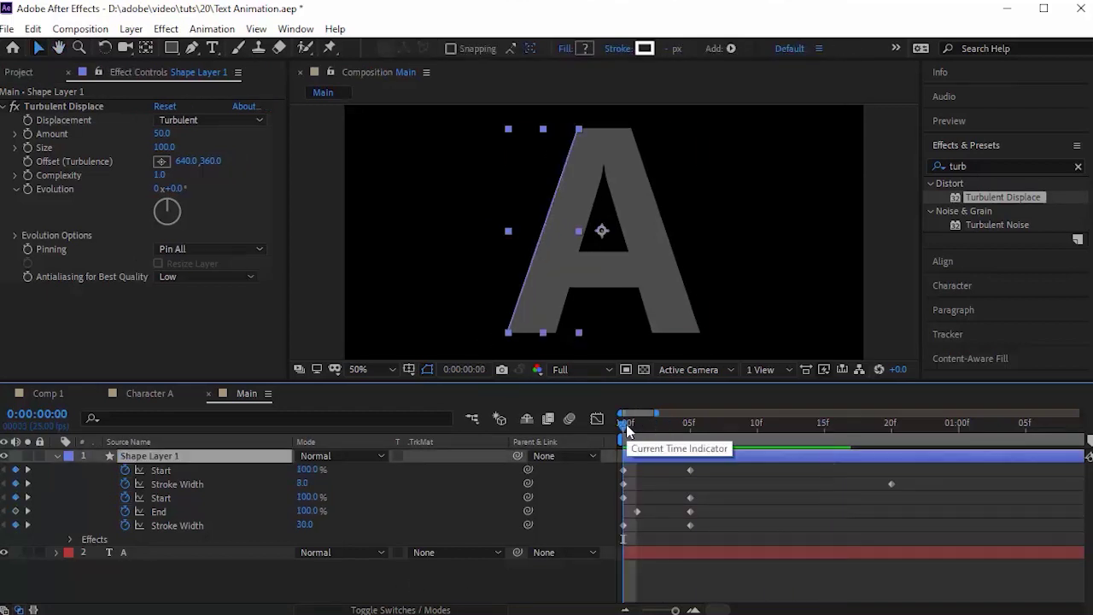
key("Page_Down")
key("Page_Down")
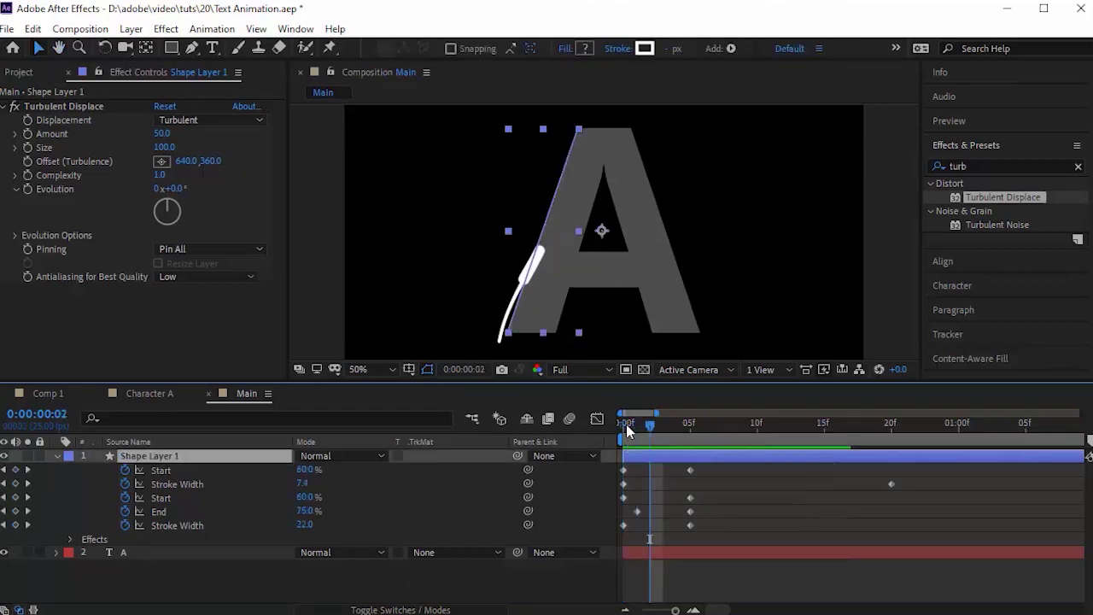
left_click(30, 137)
left_click_drag(170, 135, 162, 137)
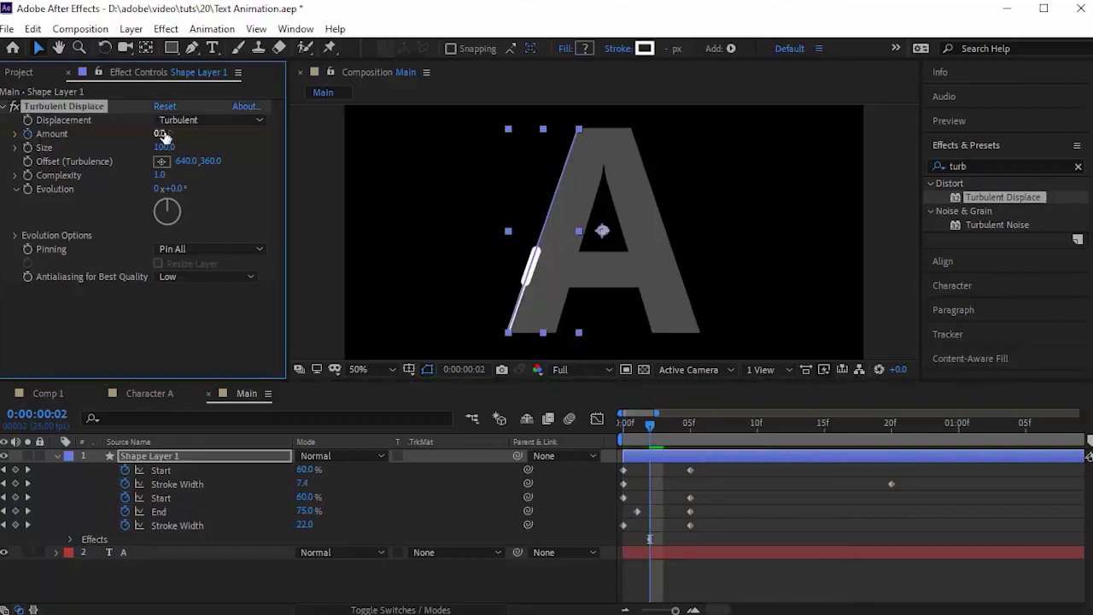
Keyframe the Turbulent Displace Amount at 100 at the one-second mark and preview from the first frame
key("space")
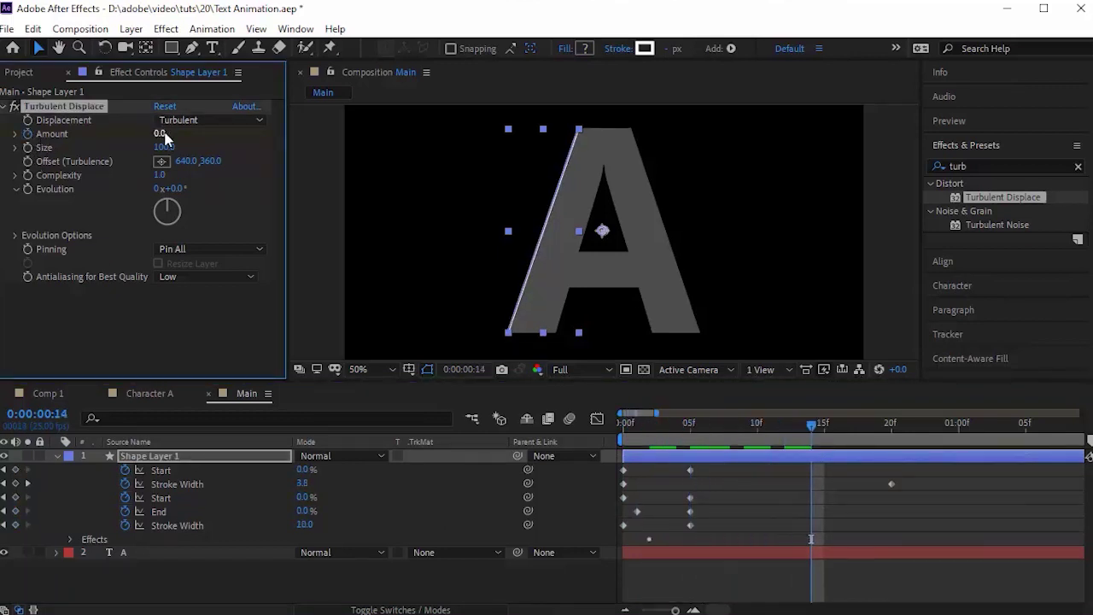
key("Page_Down")
key("Page_Down")
key("Page_Down")
key("Page_Down")
key("Page_Down")
key("Page_Up")
left_click(160, 135)
type("100")
key("Return")
key("Home")
key("space")
key("space")
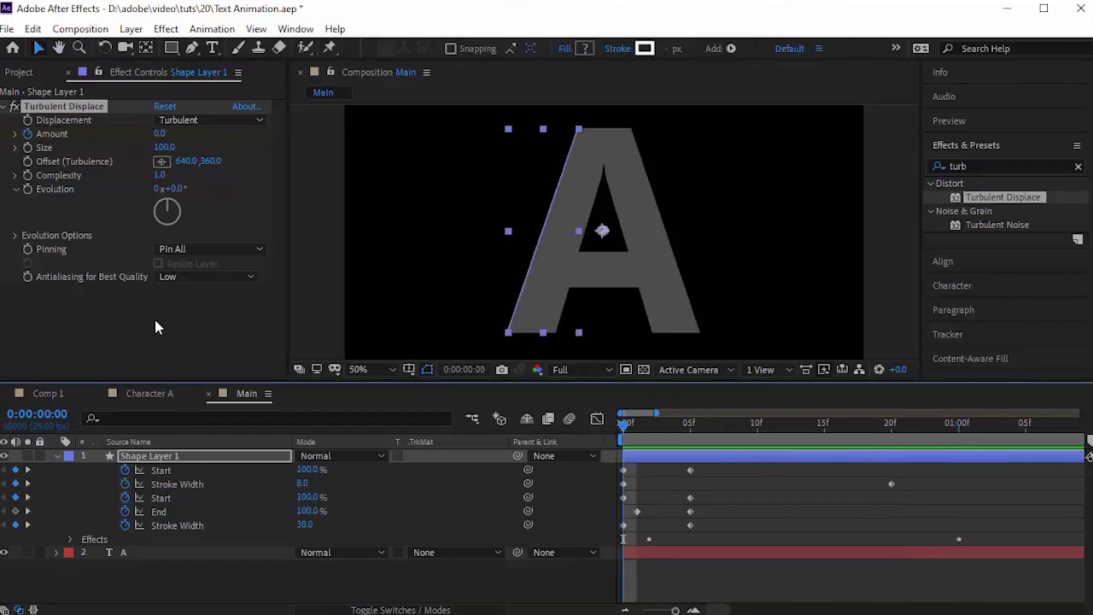
Add the expression time*[0,25] to Turbulent Displace's Offset (Turbulence) and scrub through the result
left_click(27, 162, "alt")
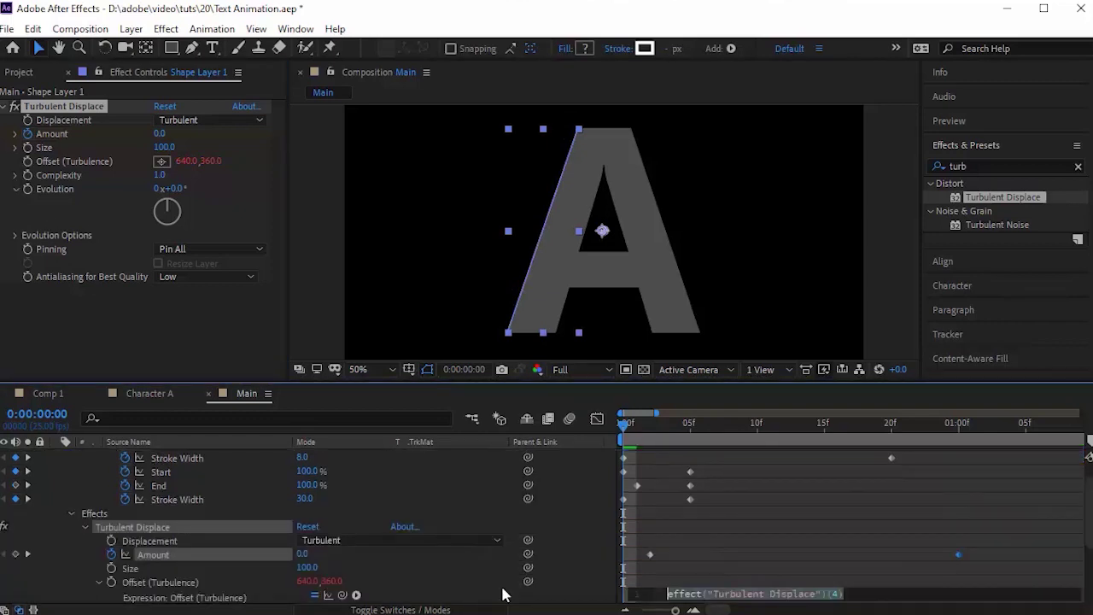
type("time*[0,25")
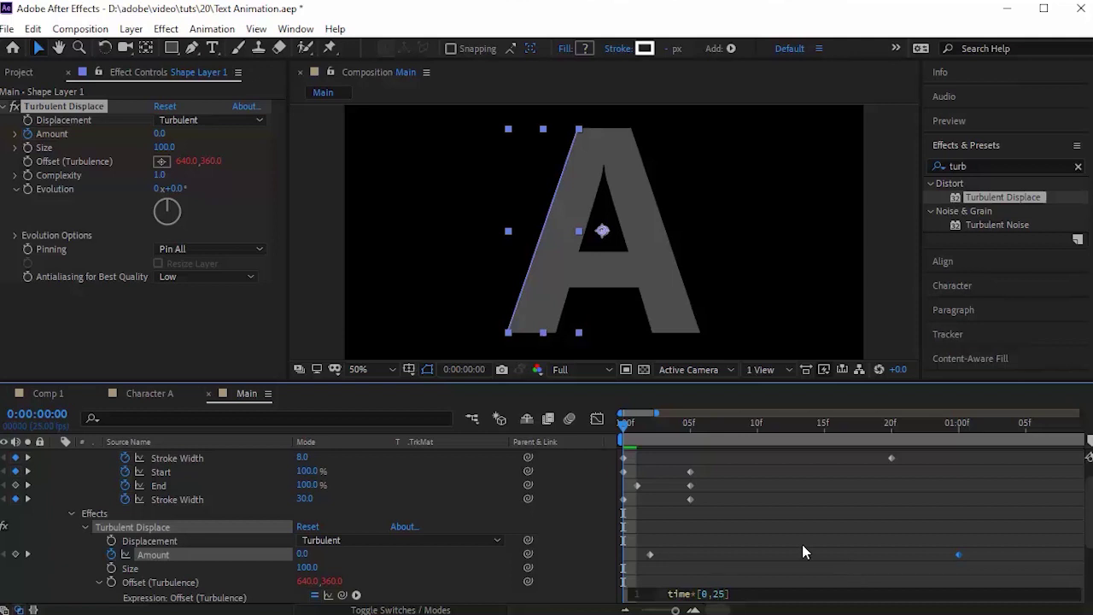
left_click(593, 595)
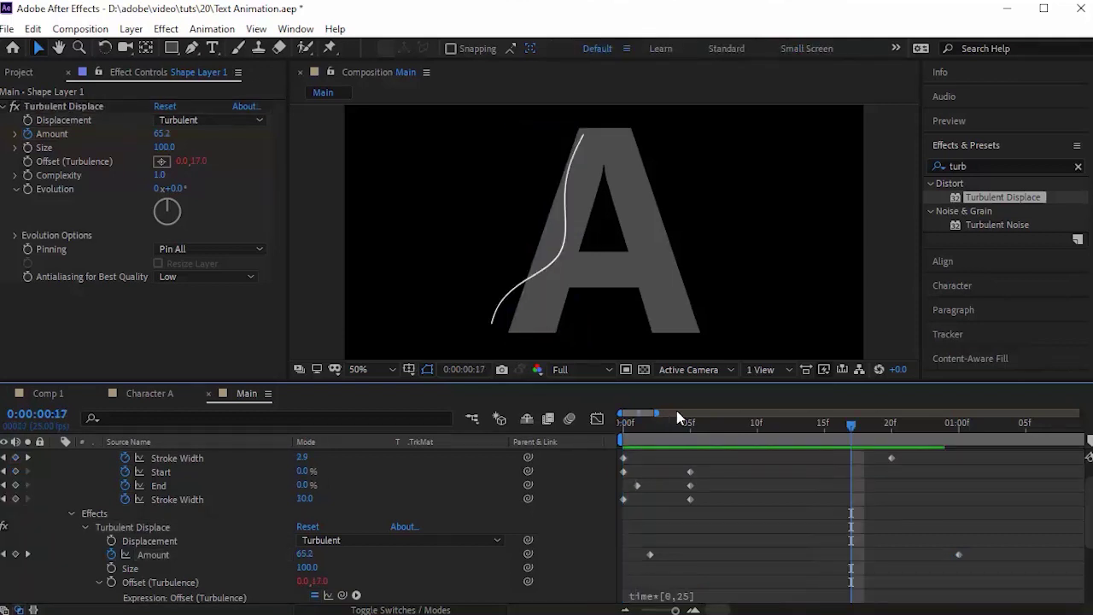
mouse_move(678, 423)
left_mouse_down()
mouse_move(651, 424)
mouse_move(706, 427)
left_mouse_up()
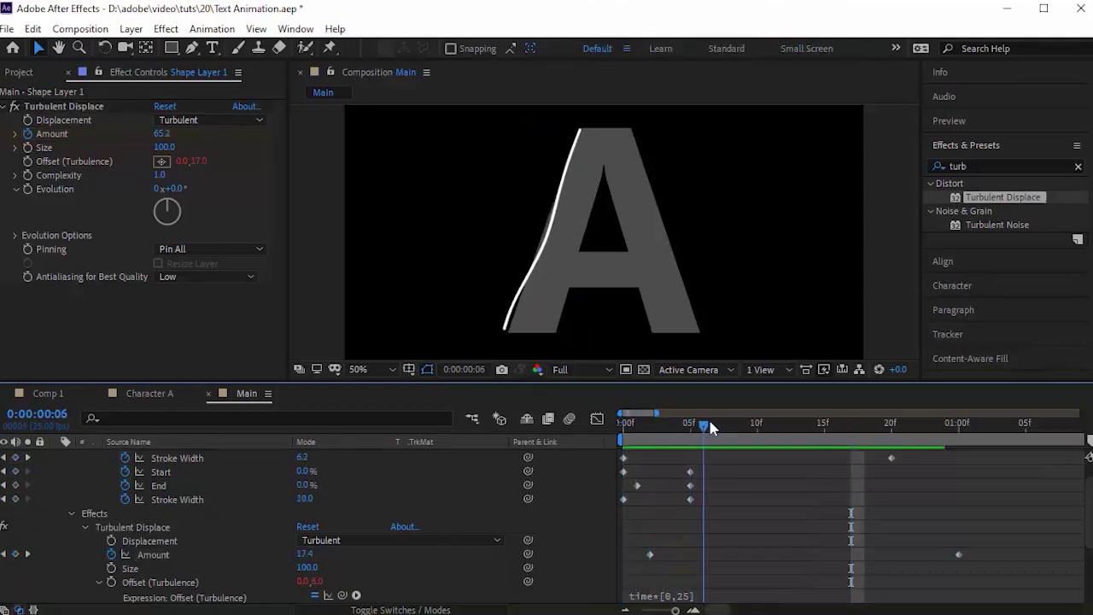
Add the expression time*30 to Turbulent Displace's Evolution and preview the animation from the start
left_click(27, 190, "alt")
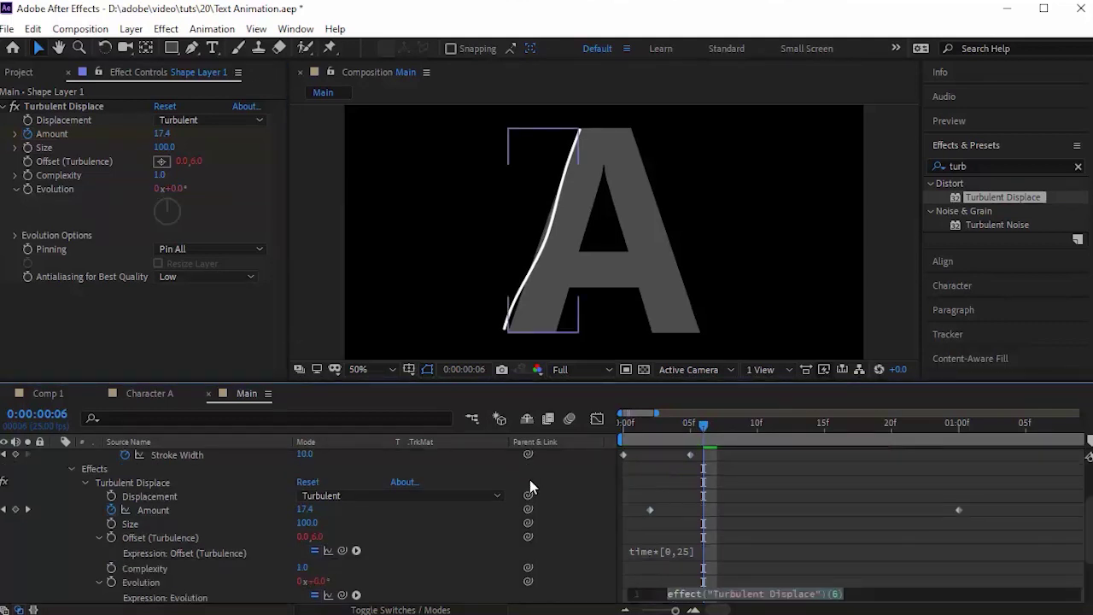
type("time")
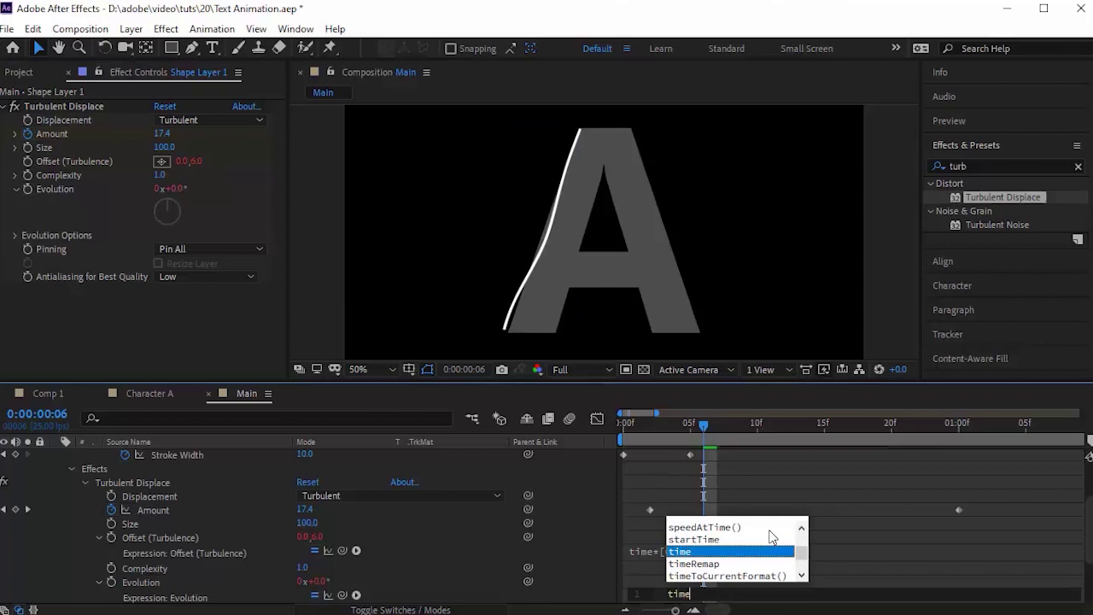
type("*30")
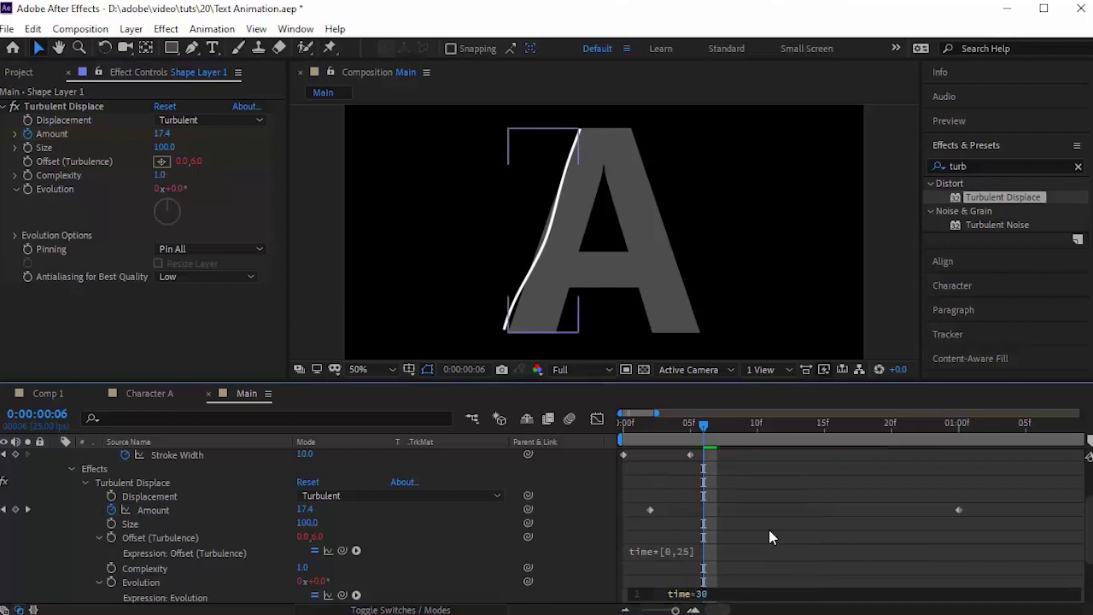
left_click(583, 578)
left_click_drag(669, 427, 557, 418)
key("space")
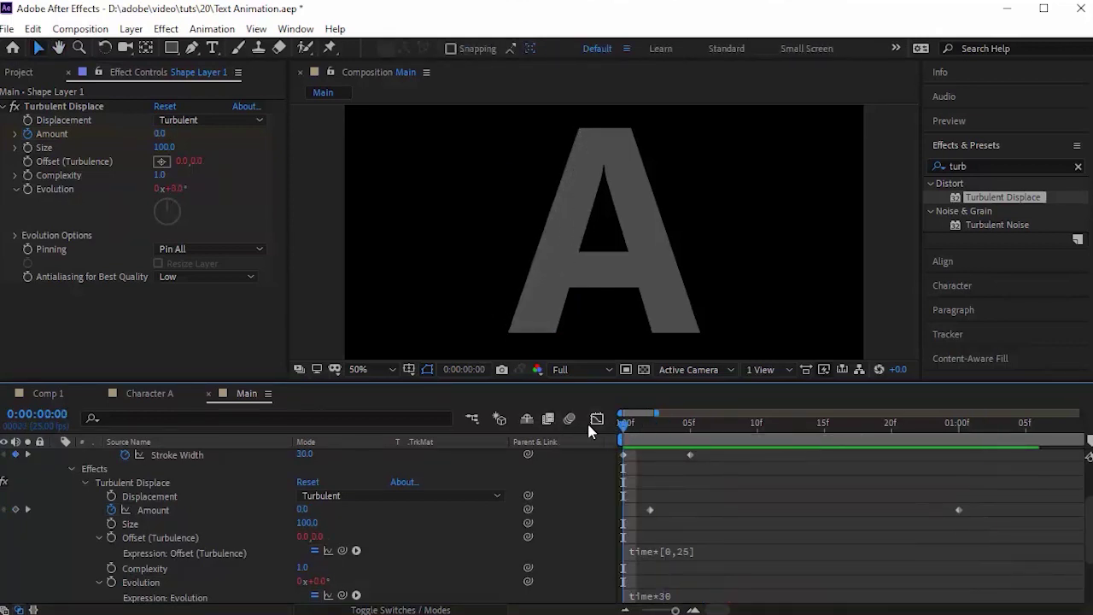
key("space")
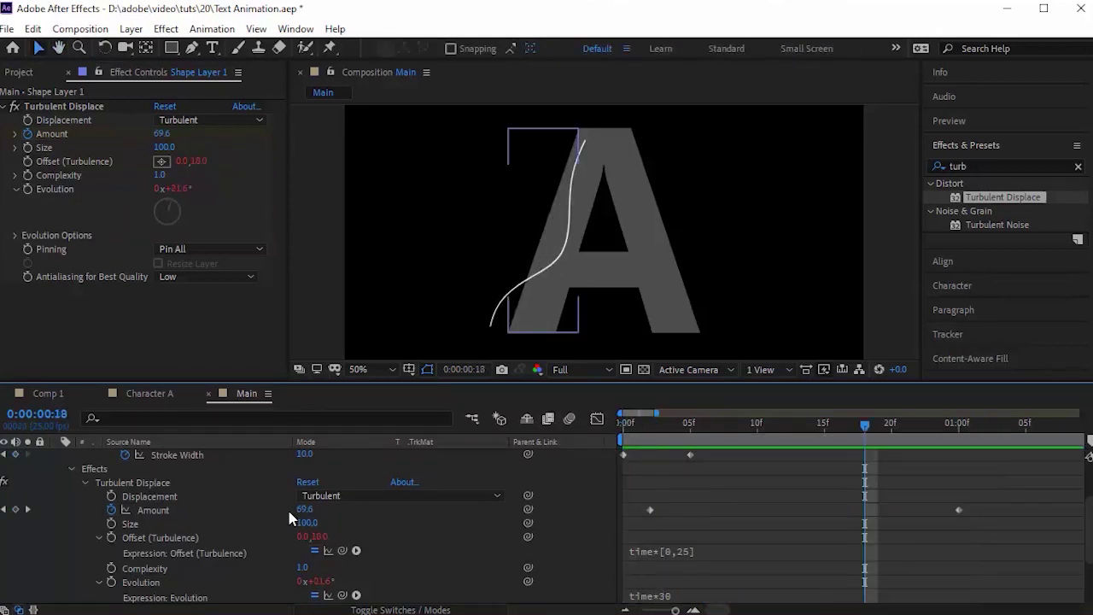
Find the Block Dissolve effect and apply it to Shape Layer 1 below Turbulent Displace
left_click(1004, 166)
type("block")
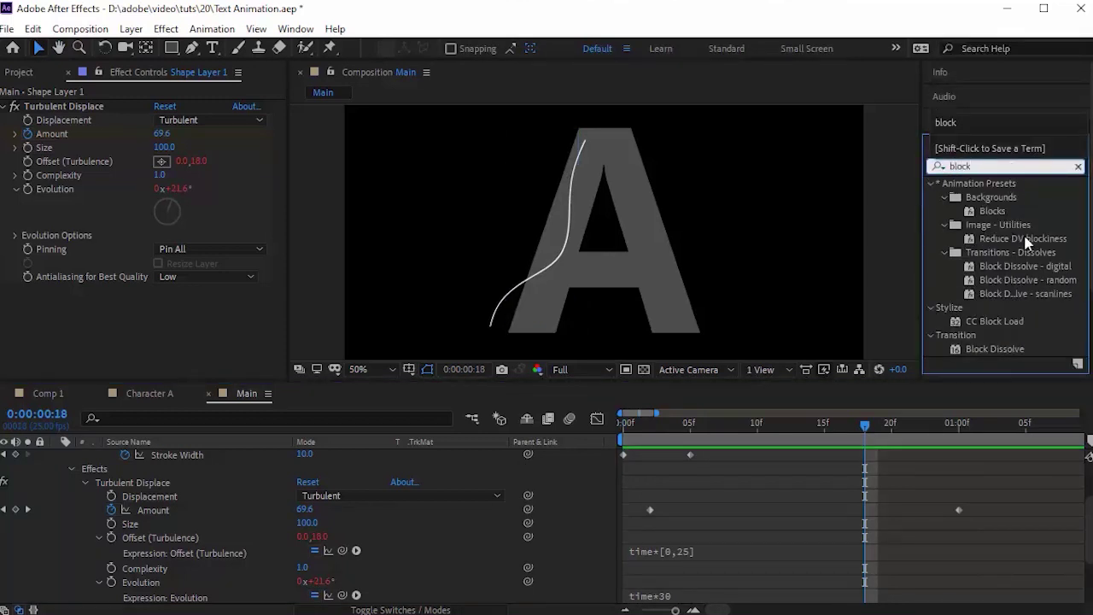
left_click_drag(995, 349, 83, 322)
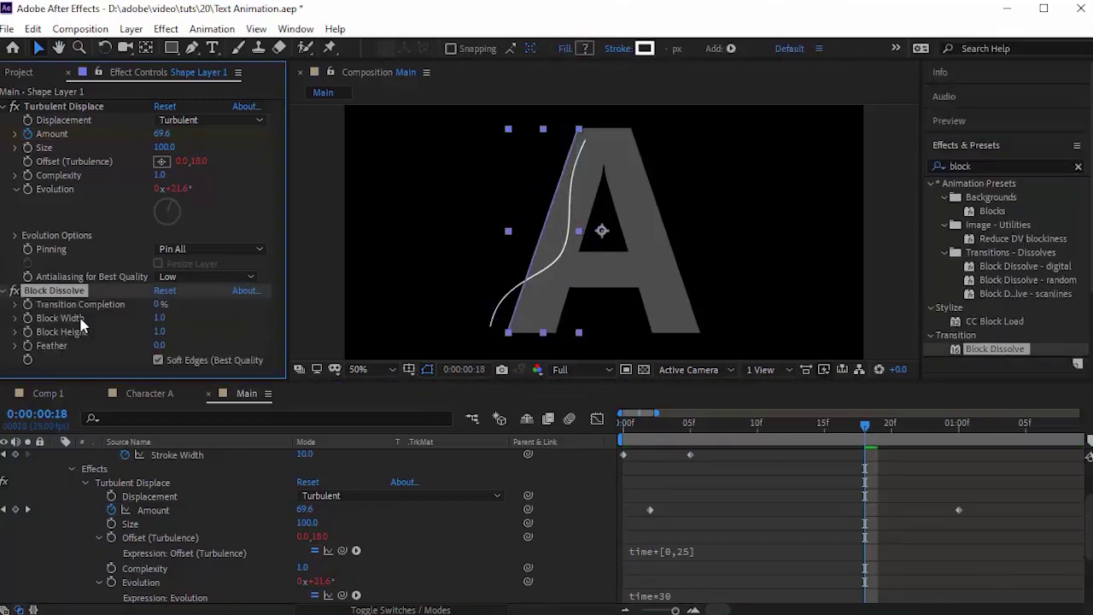
Keyframe Block Dissolve's Transition Completion from 0% to 100% at 0:00:01:20 and preview the dissolve
key("space")
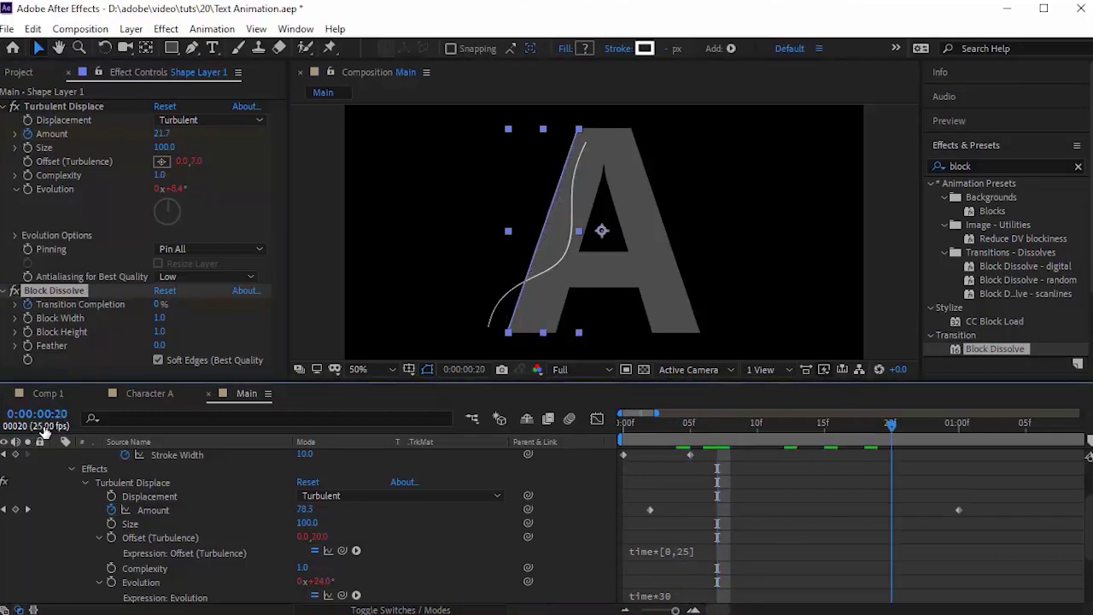
key("space")
left_click(160, 304)
type("100")
key("Return")
key("space")
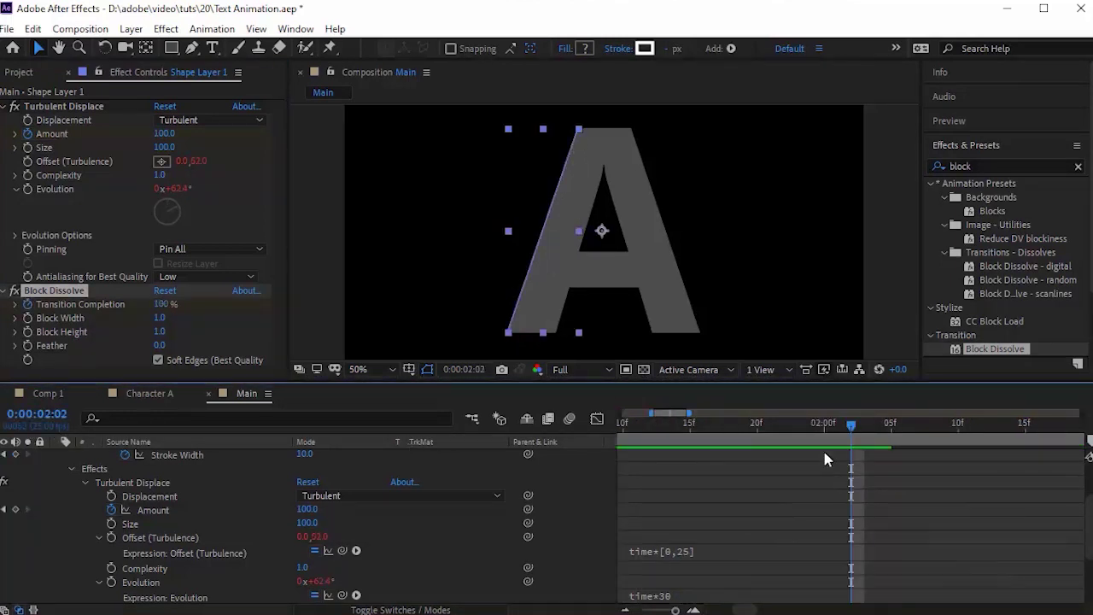
Reveal the Block Dissolve keyframes and move the 100% Transition Completion keyframe earlier to 0:00:01:12
left_click(85, 483)
left_click(84, 566)
left_click(4, 527)
left_click_drag(798, 549, 651, 496)
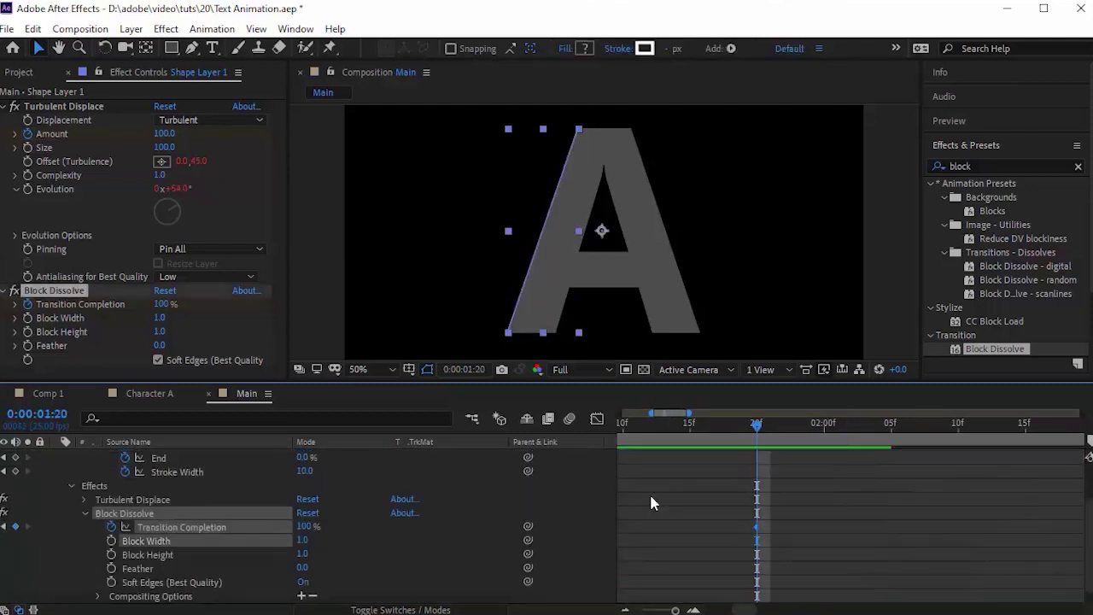
left_click_drag(678, 527, 690, 527)
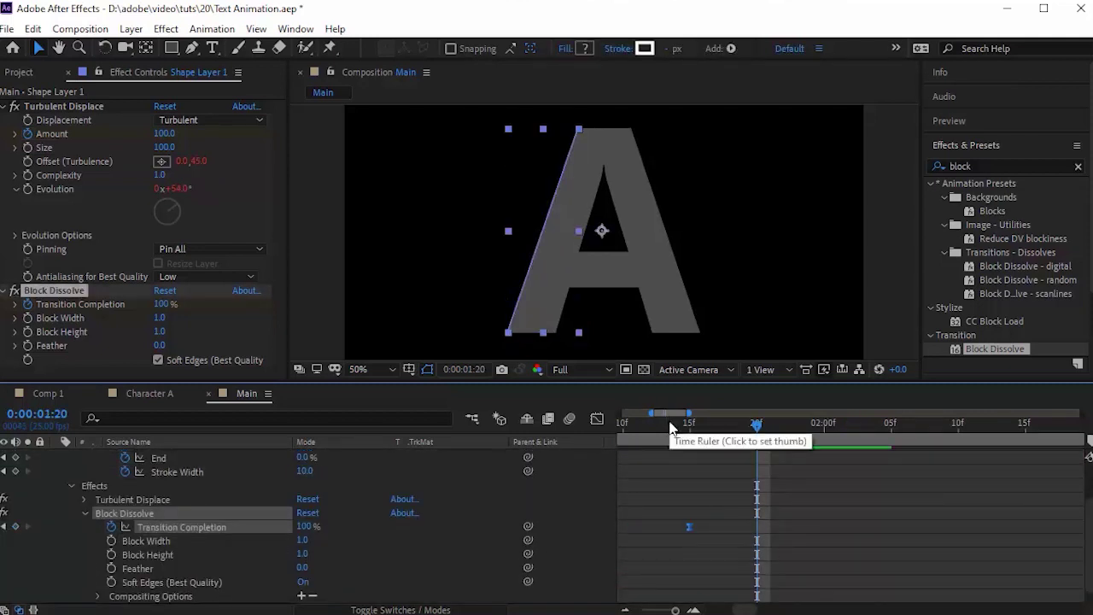
key("space")
key("space")
mouse_move(745, 426)
left_mouse_down()
mouse_move(669, 427)
mouse_move(742, 430)
left_mouse_up()
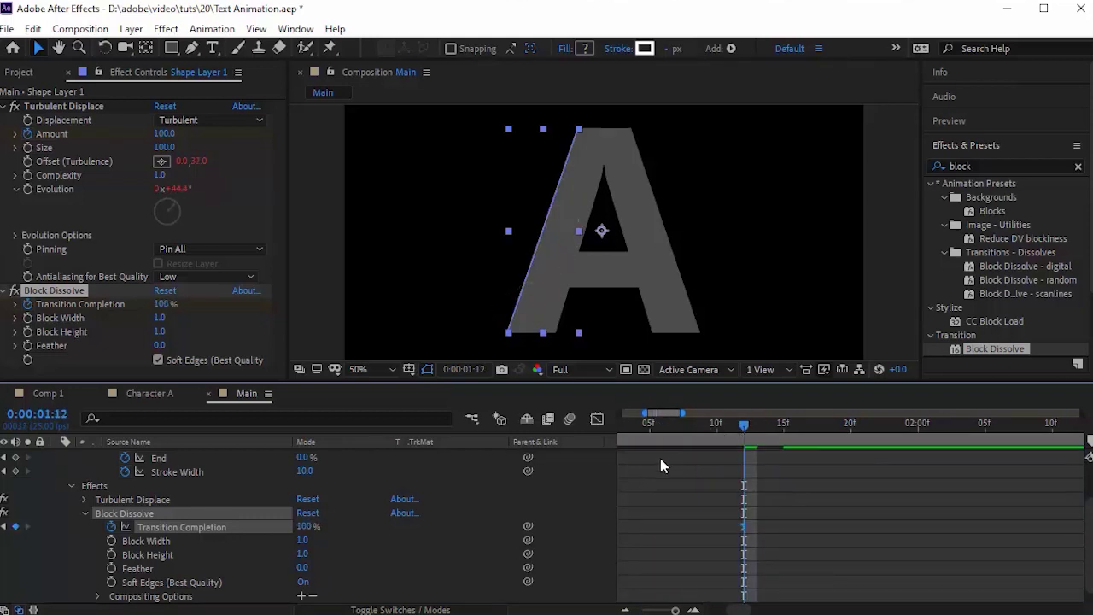
Move Block Dissolve's 100% Transition Completion keyframe to 0:00:01:10 and preview the animation from the start
key("Page_Up")
key("Page_Up")
left_click_drag(744, 527, 718, 528)
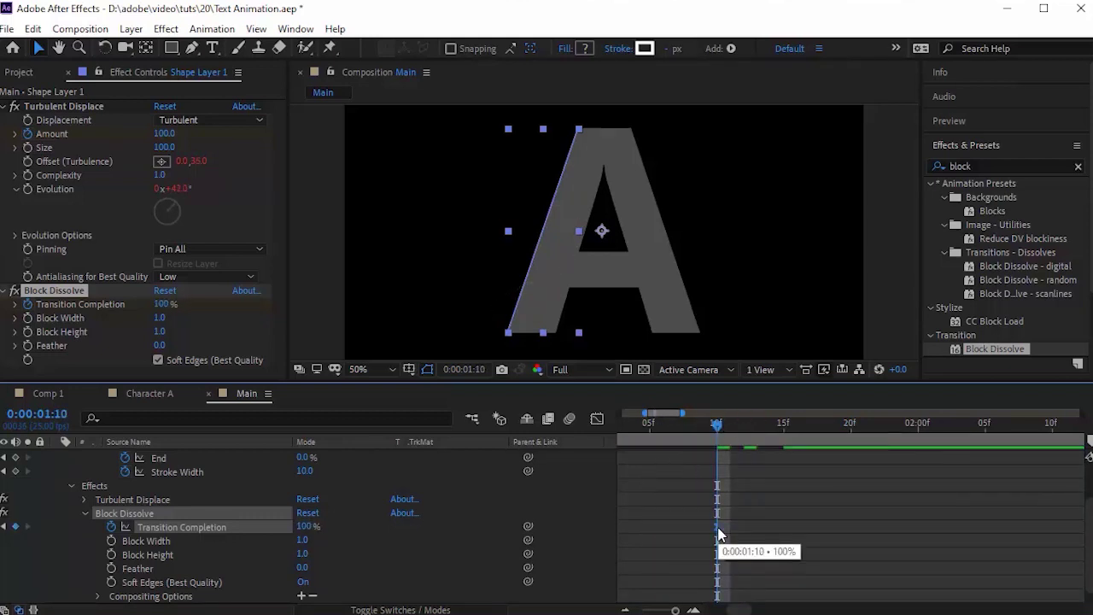
left_click_drag(691, 428, 413, 424)
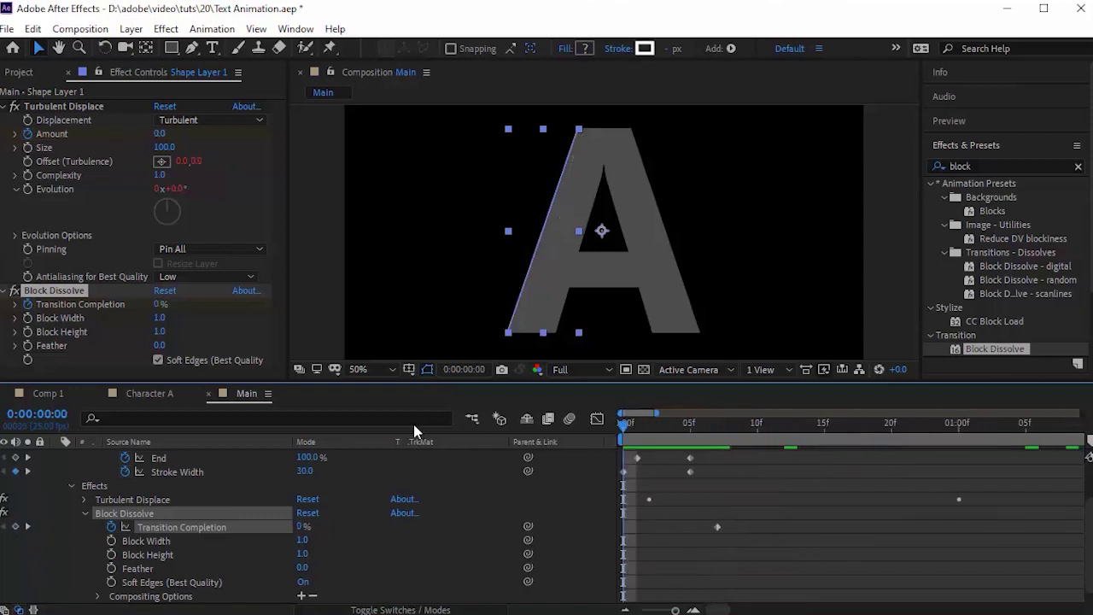
key("space")
key("space")
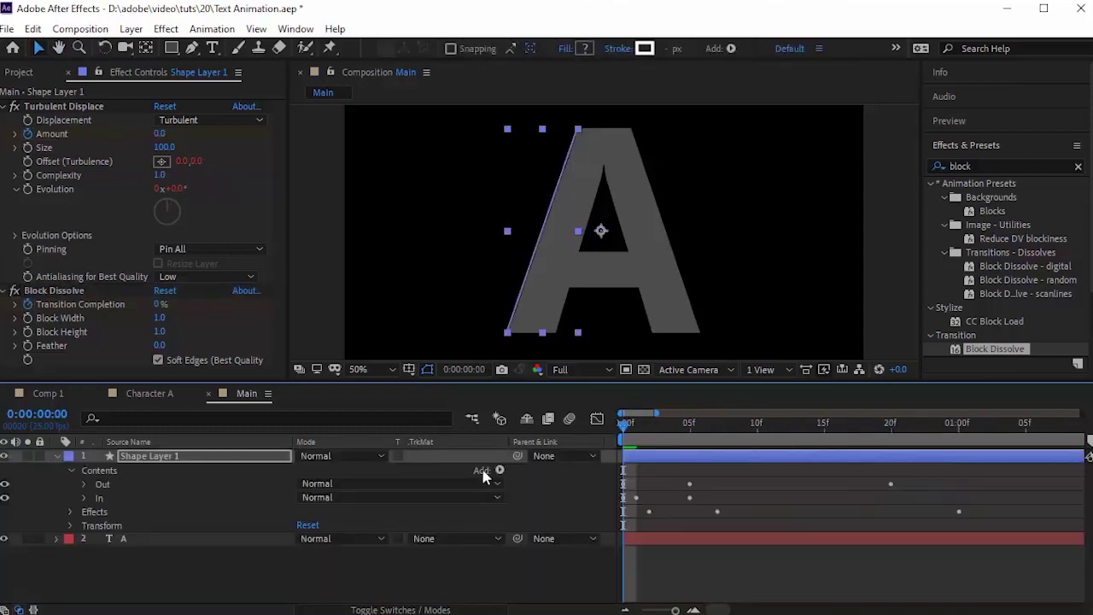
Set Turbulent Displace's Random Seed to 180 in the Evolution Options of Shape Layer 1
left_click(16, 235)
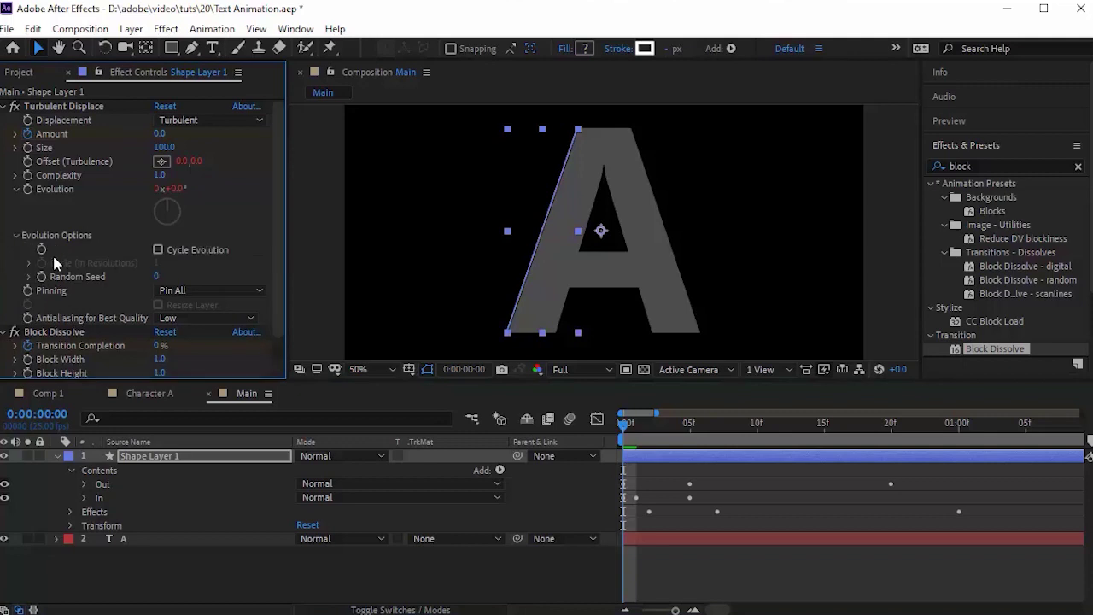
type("180")
key("Return")
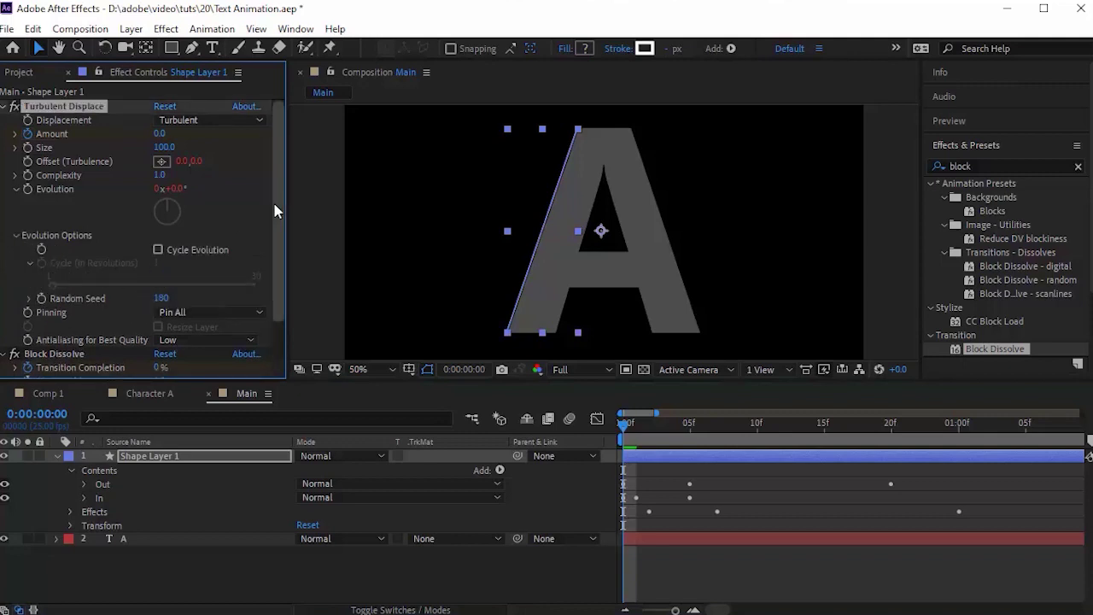
Set Block Dissolve's Block Width and Block Height to 25 and Feather to 50, turn Soft Edges off, and set Turbulent Displace's Size to 35
scroll(281, 324, "down", 1)
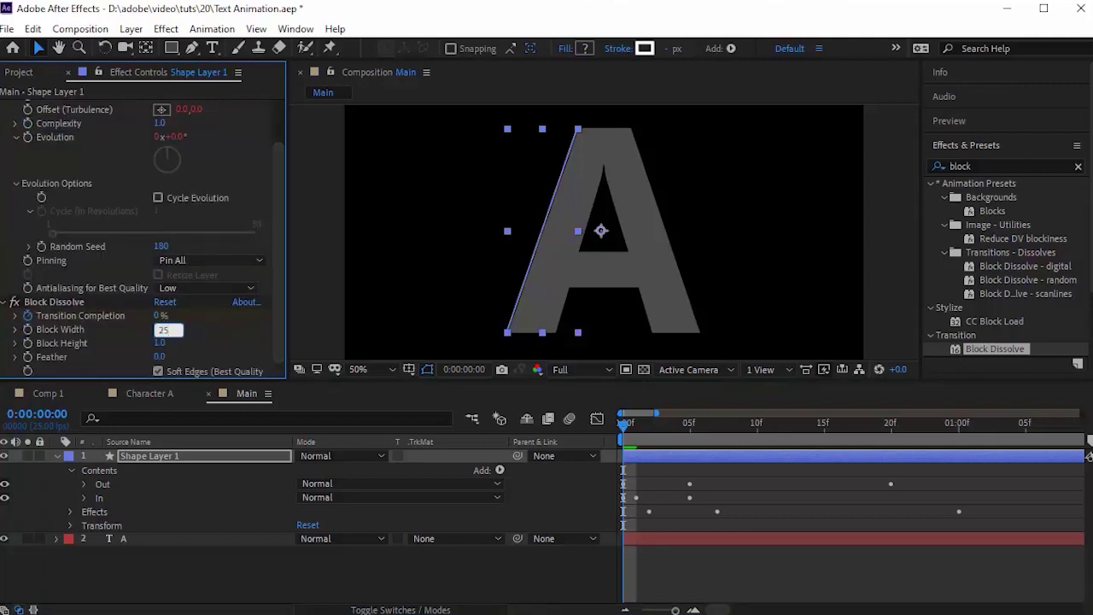
left_click(162, 330)
type("25")
key("Tab")
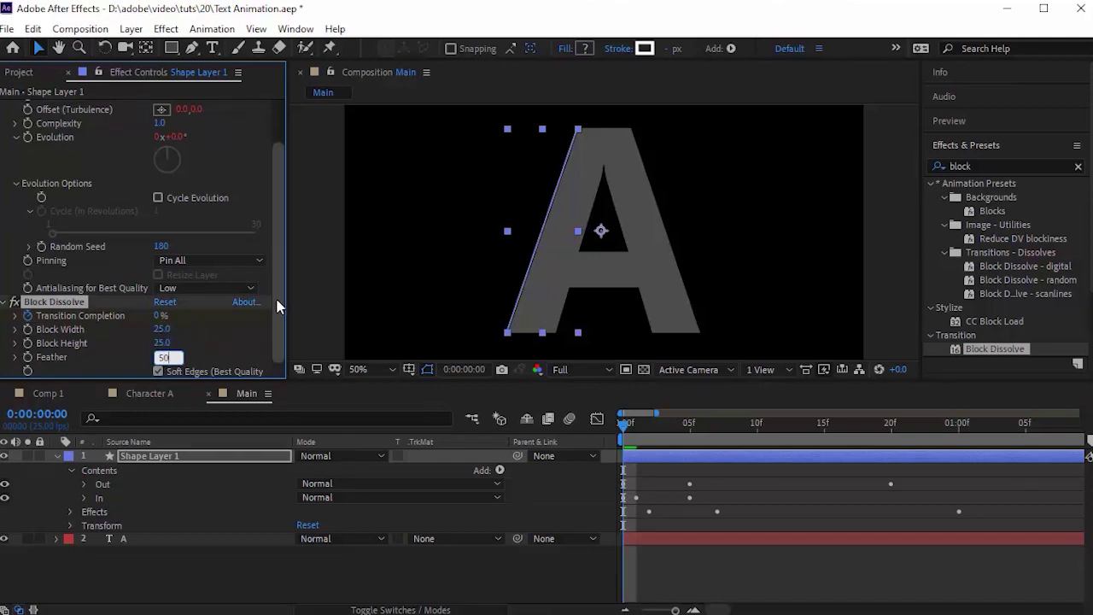
left_click(158, 371)
scroll(273, 180, "up", 3)
key("Return")
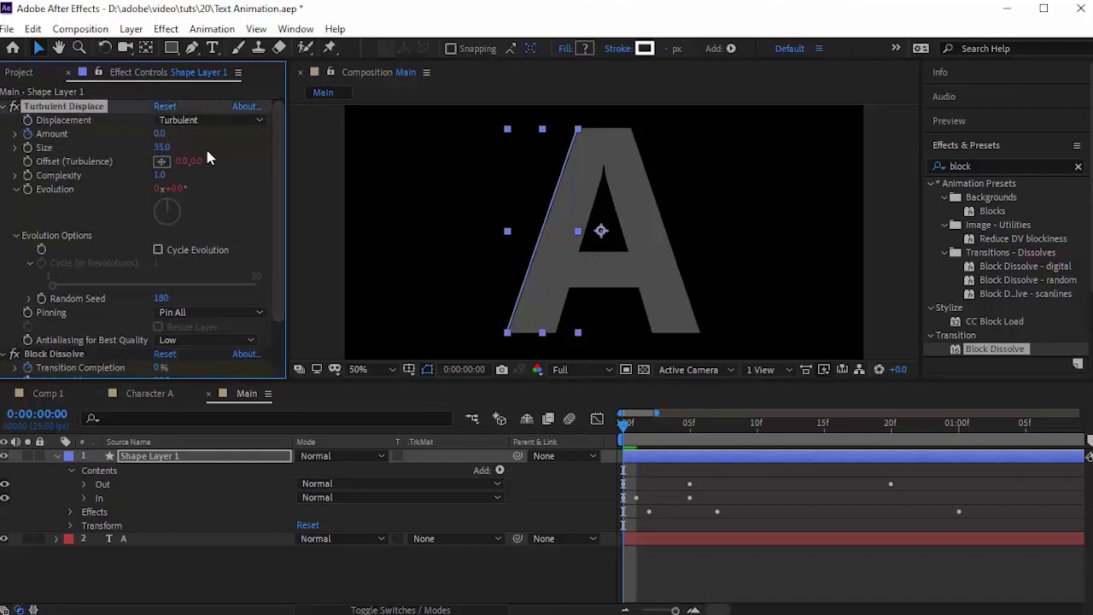
Preview the animation of all the letter's strokes and step through the frames, checking where neighbouring strokes meet
key("space")
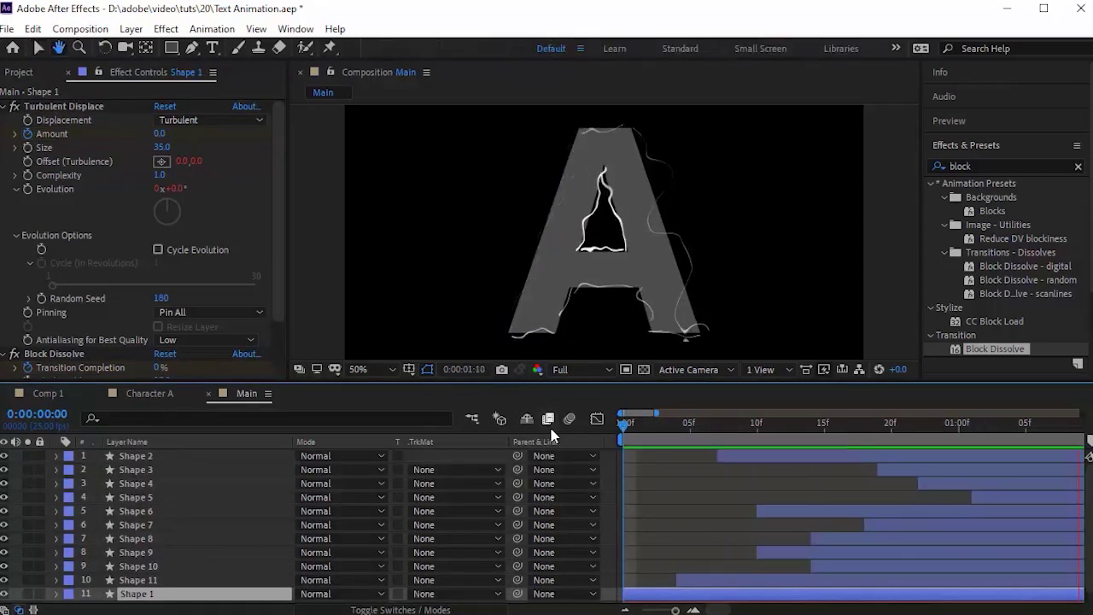
key("space")
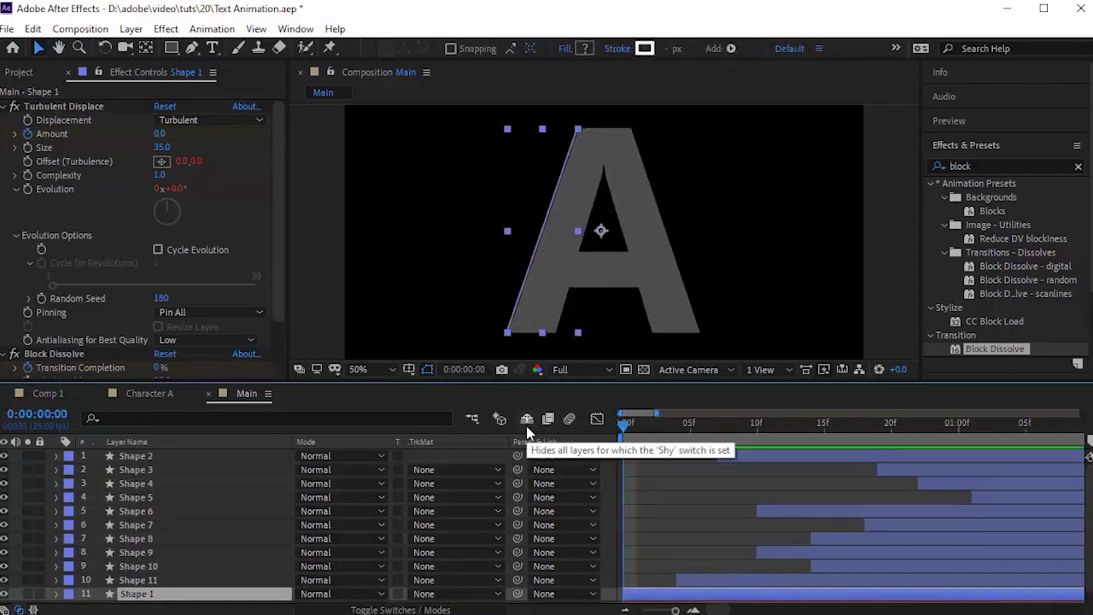
left_click(471, 451)
key("Page_Down")
key("Page_Down")
key("Page_Down")
key("Page_Down")
key("Page_Down")
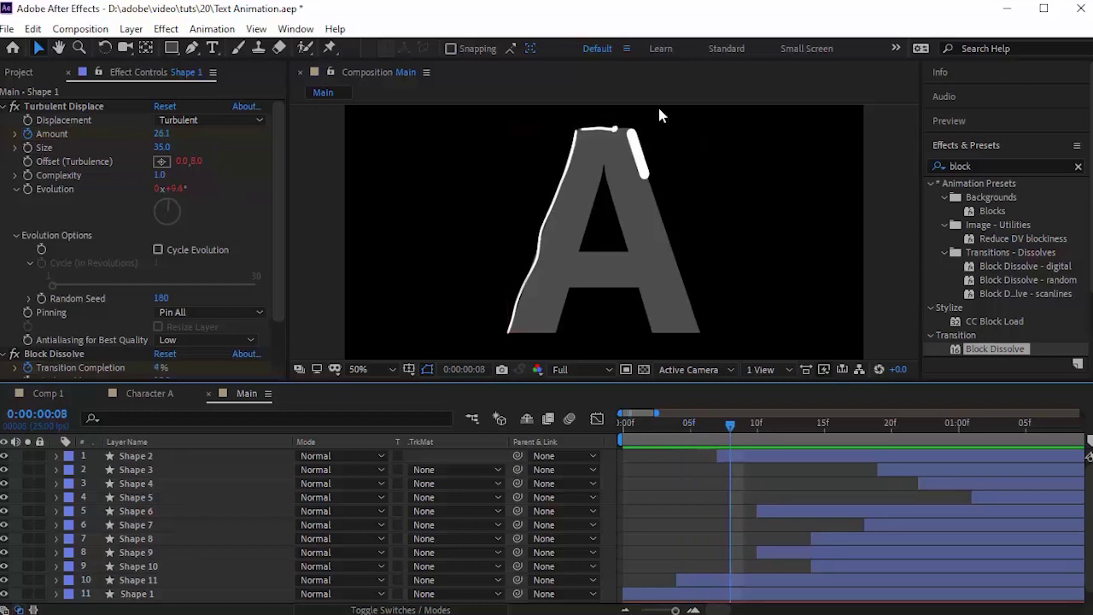
left_click(579, 133)
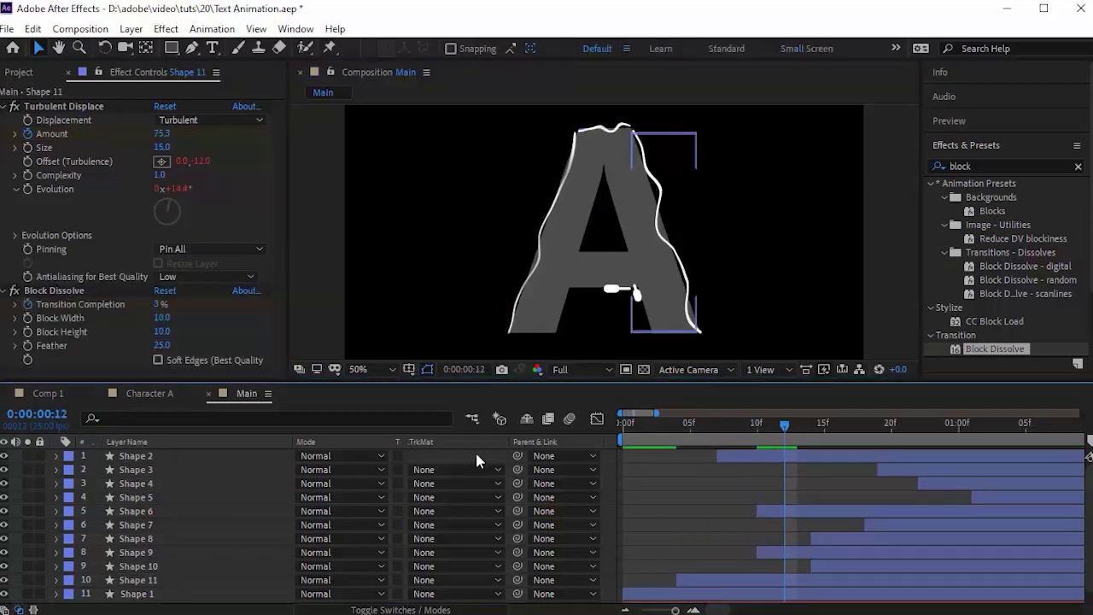
left_click(605, 297)
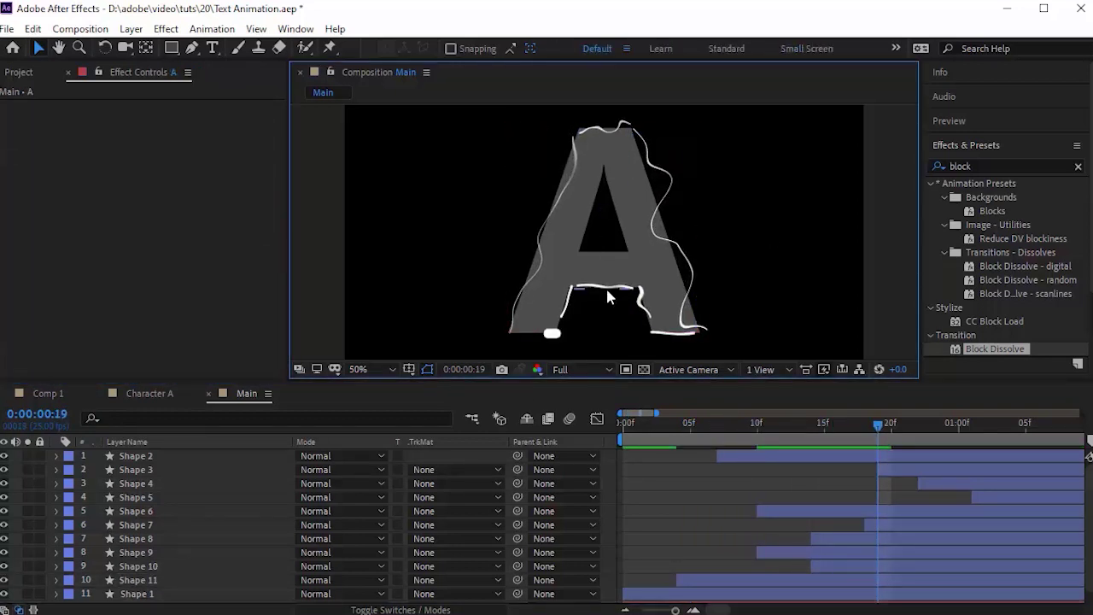
left_click(606, 297)
left_click(560, 335)
left_click(593, 320)
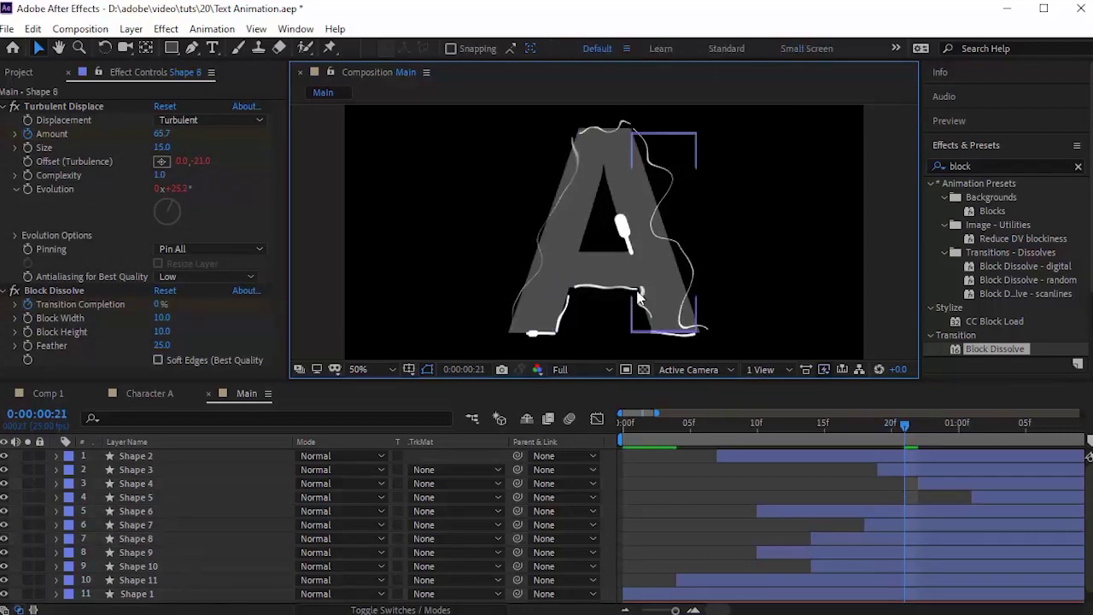
Select Shape 9's out and in groups together and scale them so the inner right-leg stroke fits the letter's edge
key("Page_Down")
left_click(651, 333)
left_click(144, 554)
left_click(57, 552)
left_click(103, 581)
left_click(103, 593, "shift")
mouse_move(645, 310)
left_mouse_down()
mouse_move(657, 339)
mouse_move(638, 330)
left_mouse_up()
left_click(710, 302)
Preview the Main composition from the start to check the adjusted right-leg stroke
left_click(435, 396)
key("Home")
key("space")
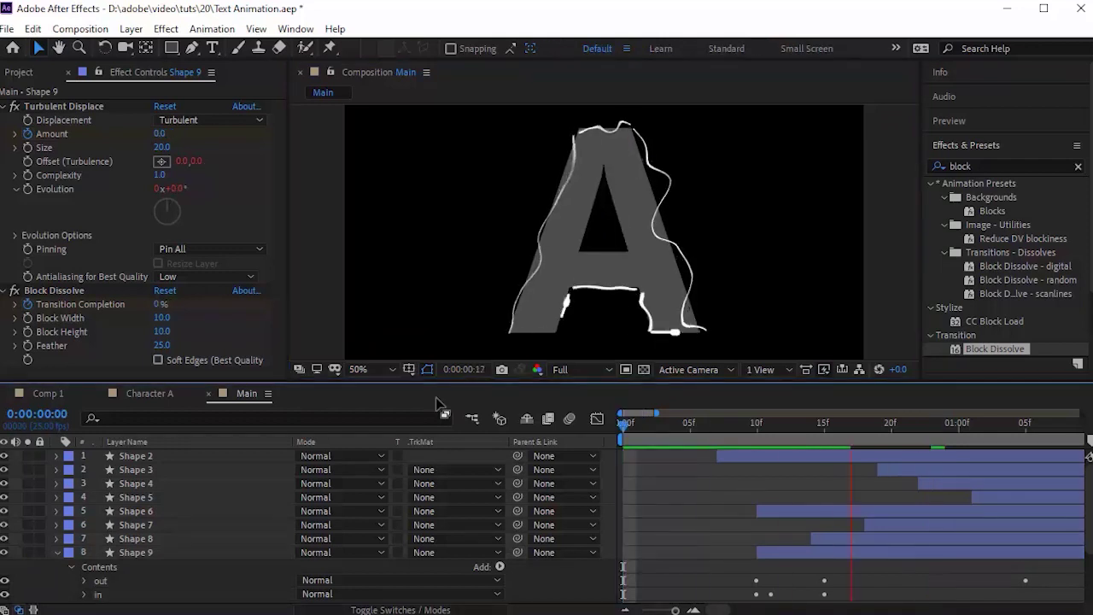
key("space")
key("Home")
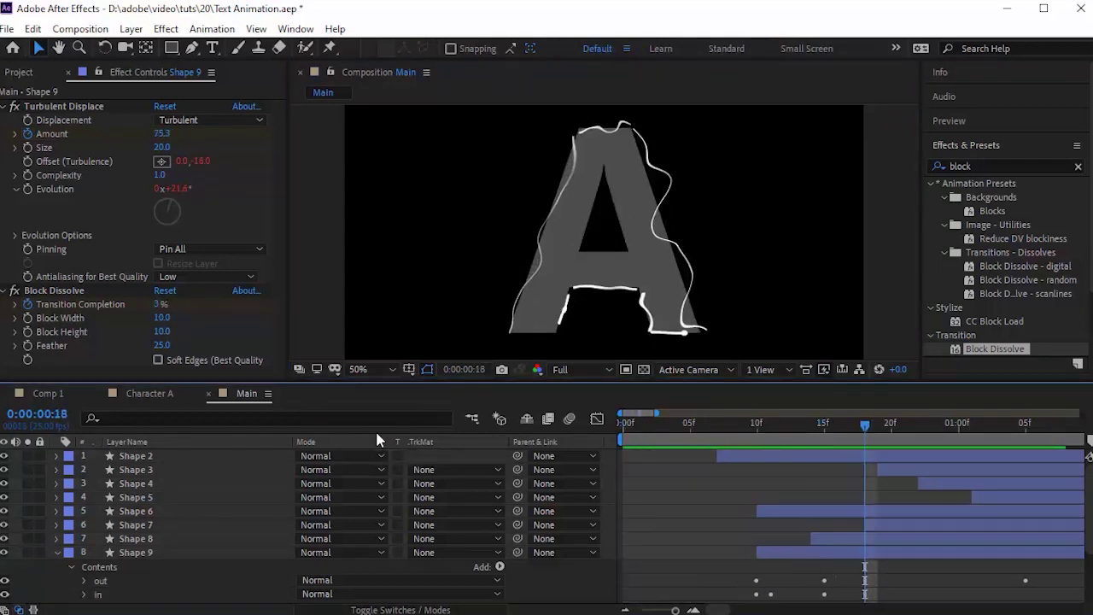
Duplicate the Main composition in the project and open the copy, Main 2
left_click(59, 552)
left_click(22, 73)
left_click(38, 313)
left_click(43, 265)
left_click(32, 28)
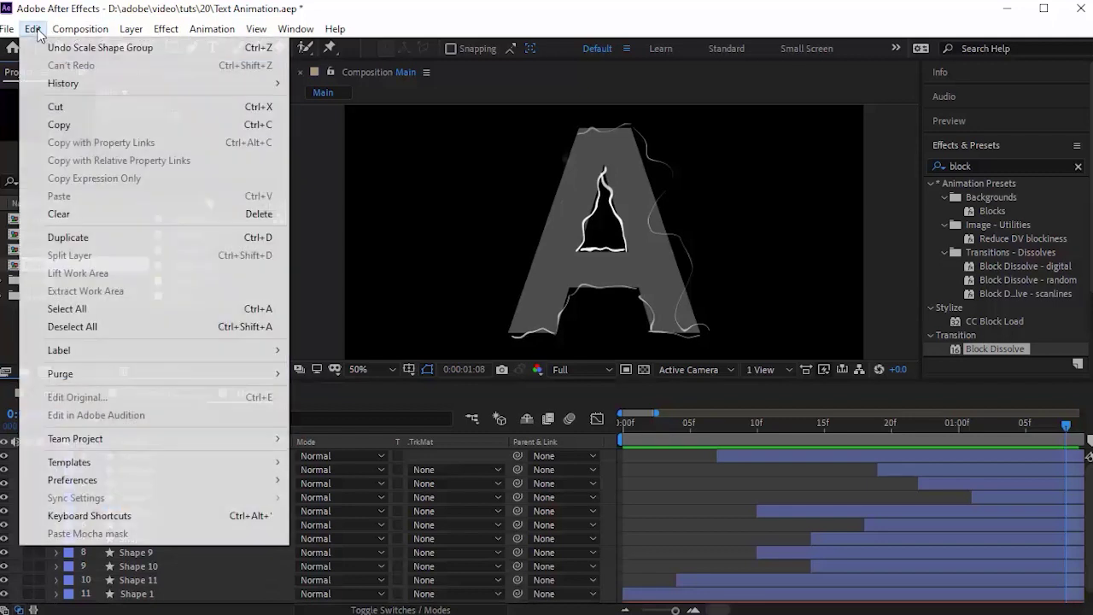
left_click(68, 238)
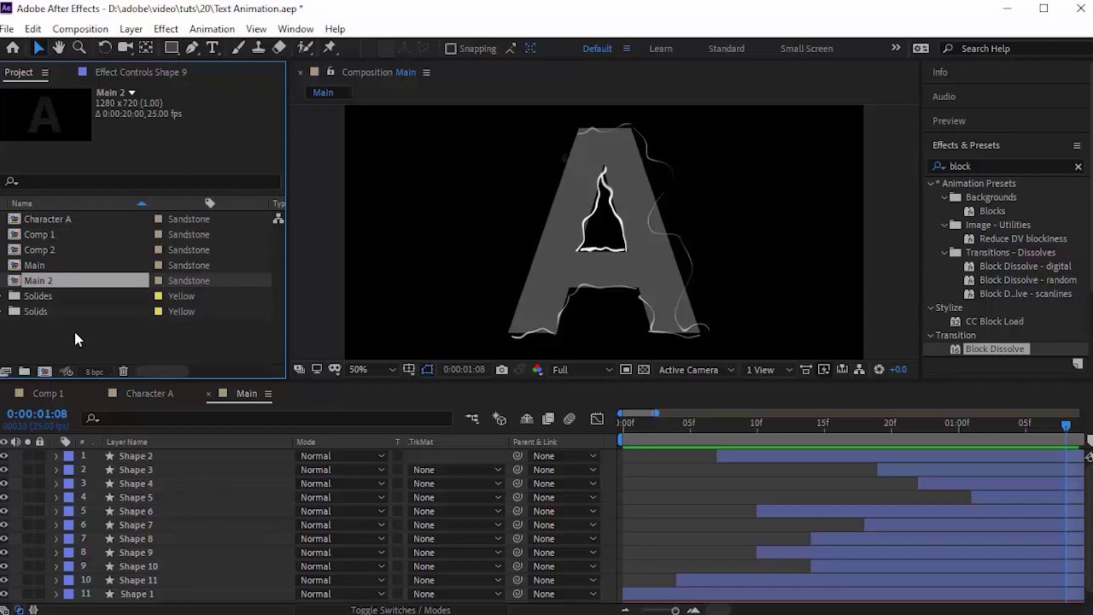
double_click(43, 284)
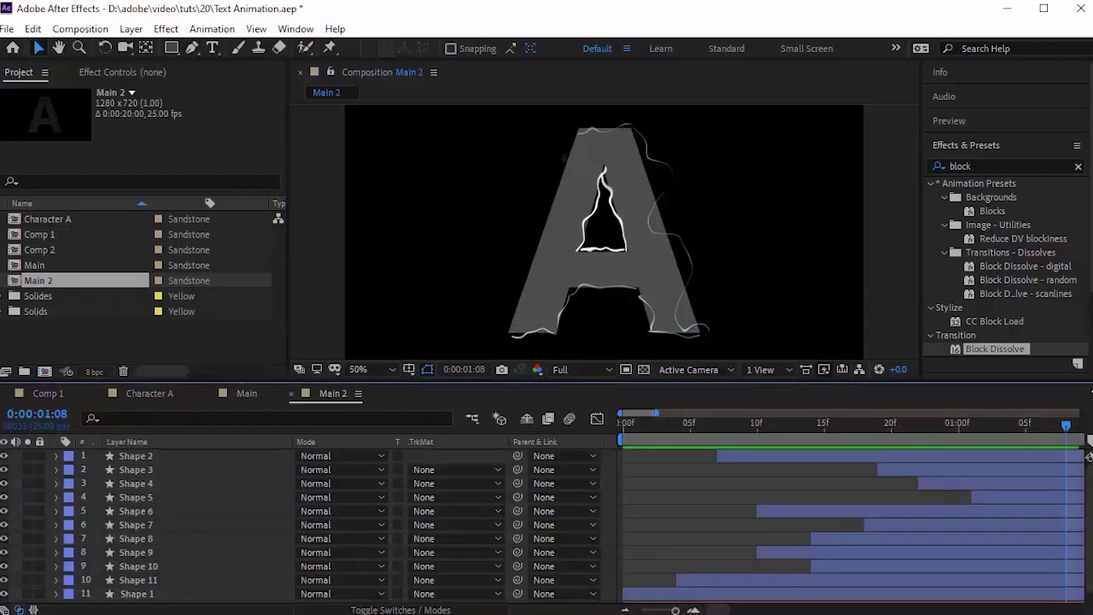
Move the Shape 1 layer to the top of the layer stack in both Main 2 and Main
left_click_drag(148, 598, 148, 454)
left_click(246, 393)
left_click_drag(162, 594, 158, 454)
left_click(326, 395)
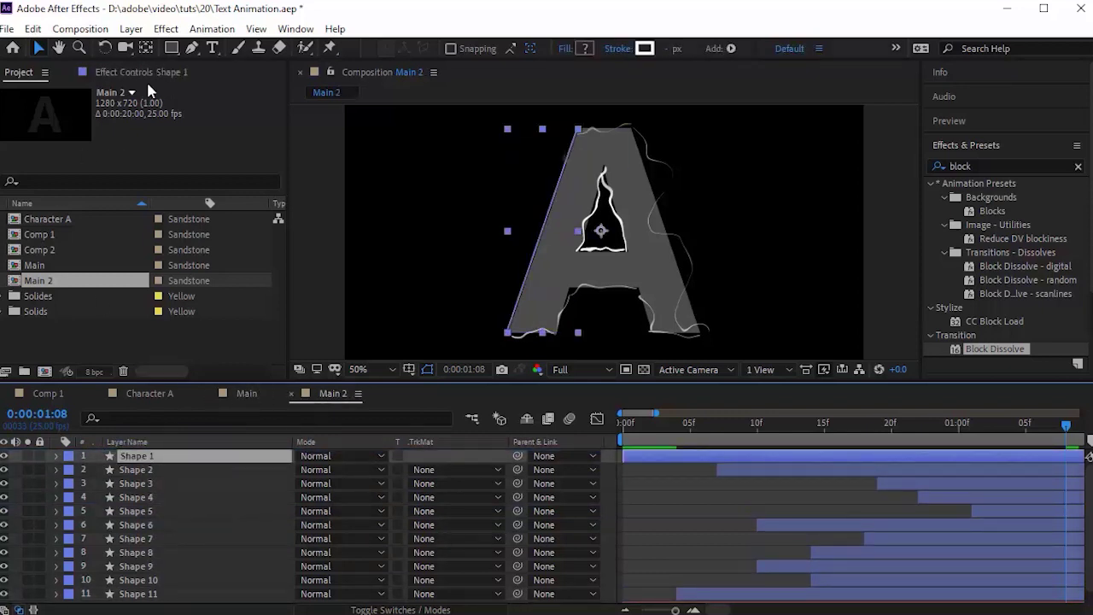
Go to 0:00:00:04 in Main 2 and delete Turbulent Displace and Block Dissolve from Shape 1
left_click(652, 427)
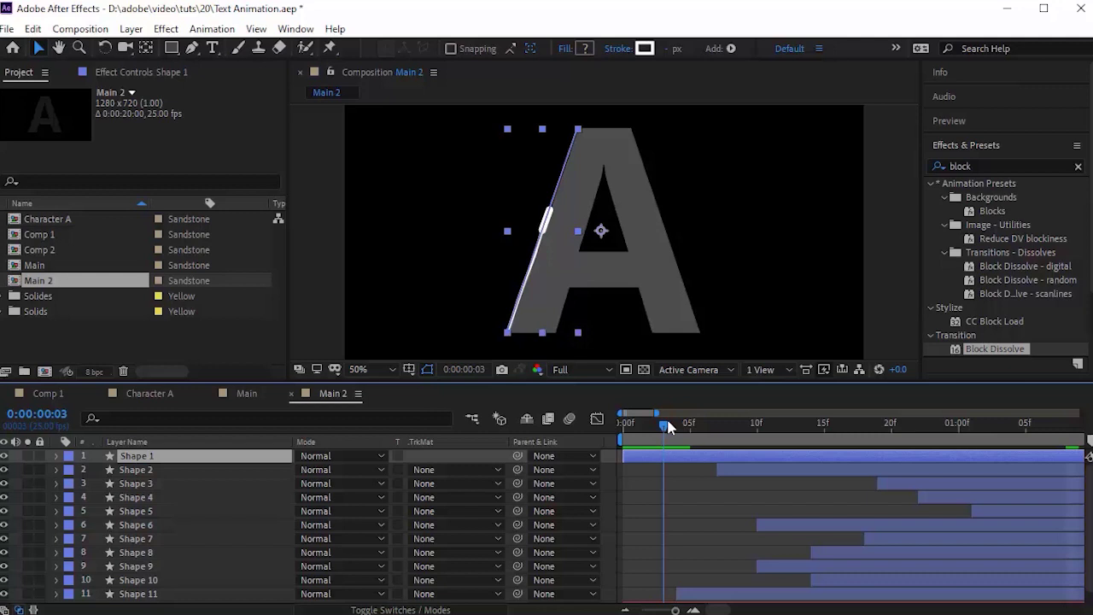
left_click_drag(669, 427, 678, 428)
left_click(182, 73)
left_click(74, 101)
key("Delete")
left_click(73, 101)
key("Delete")
Delete Shape 1's In group and set the Out group's Stroke Width to an unkeyframed 30
key("u")
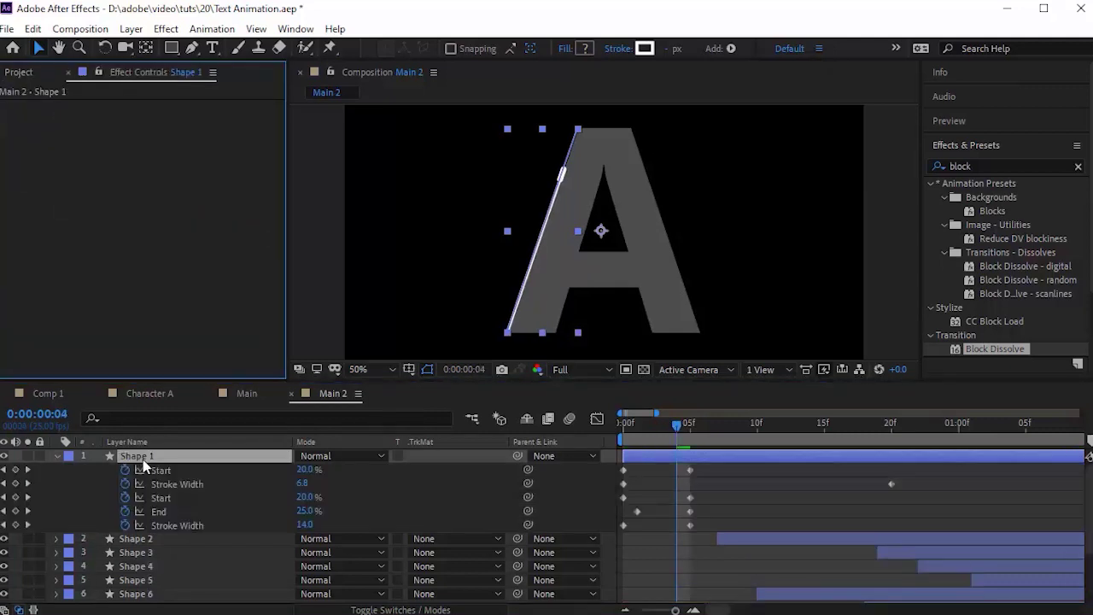
left_click(57, 457)
left_click(56, 456)
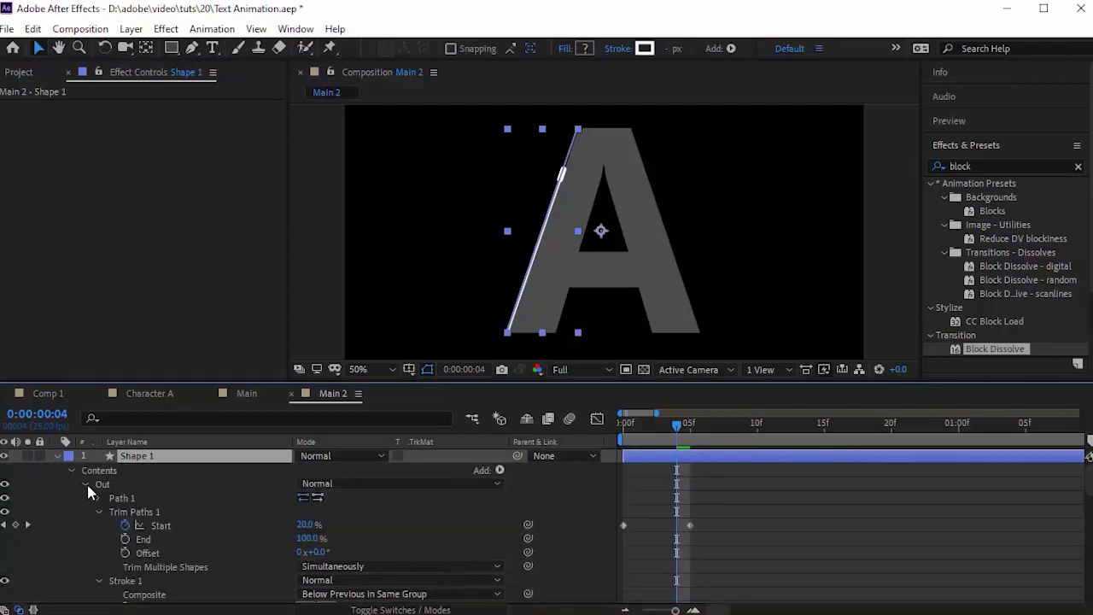
left_click(84, 484)
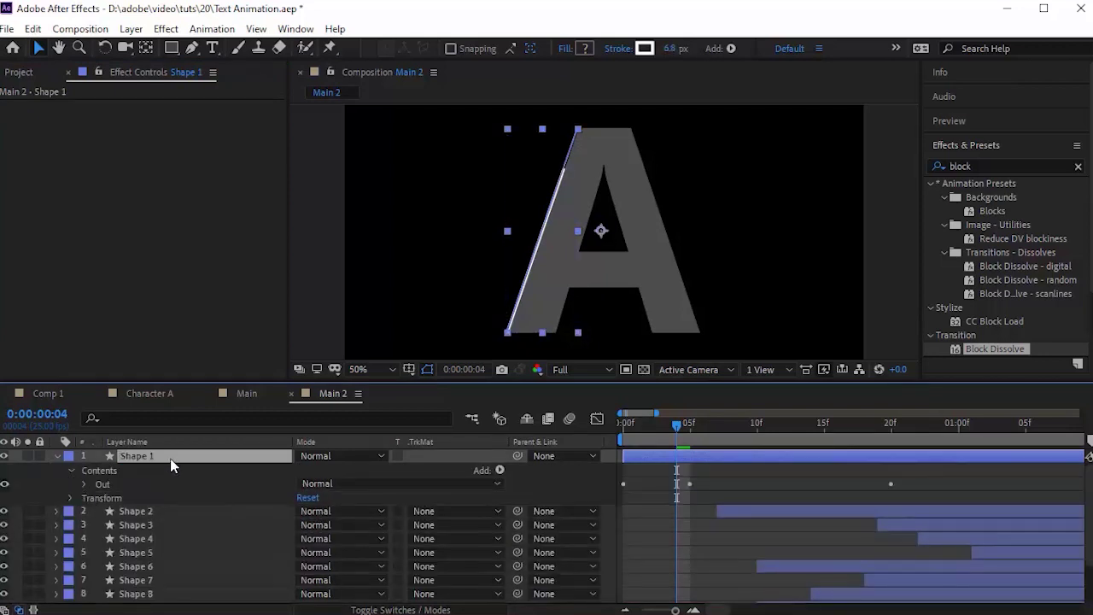
type("u30")
key("Return")
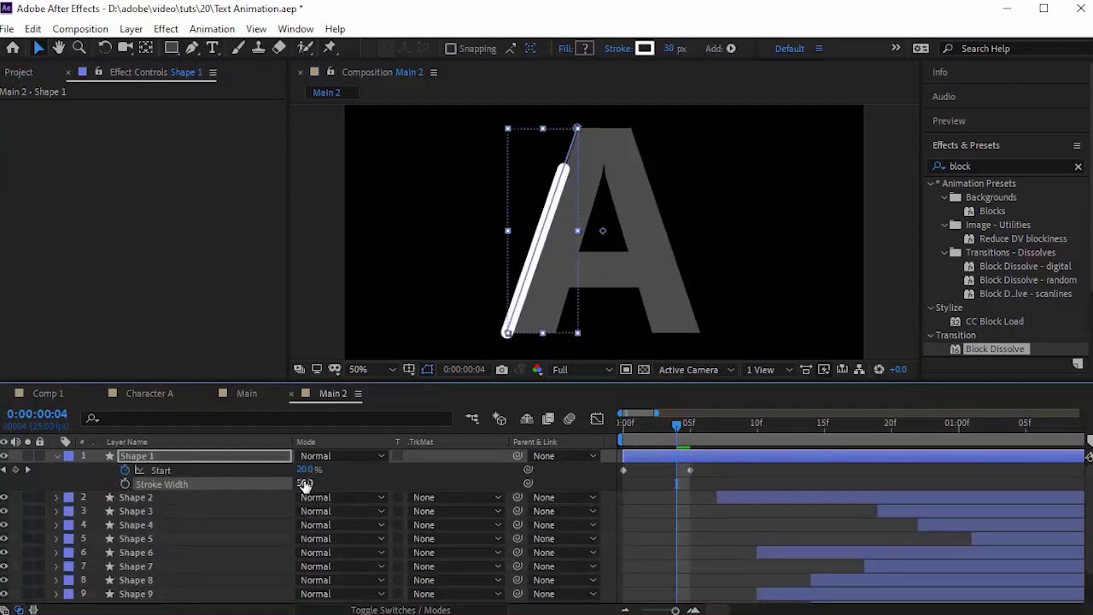
left_click(56, 456)
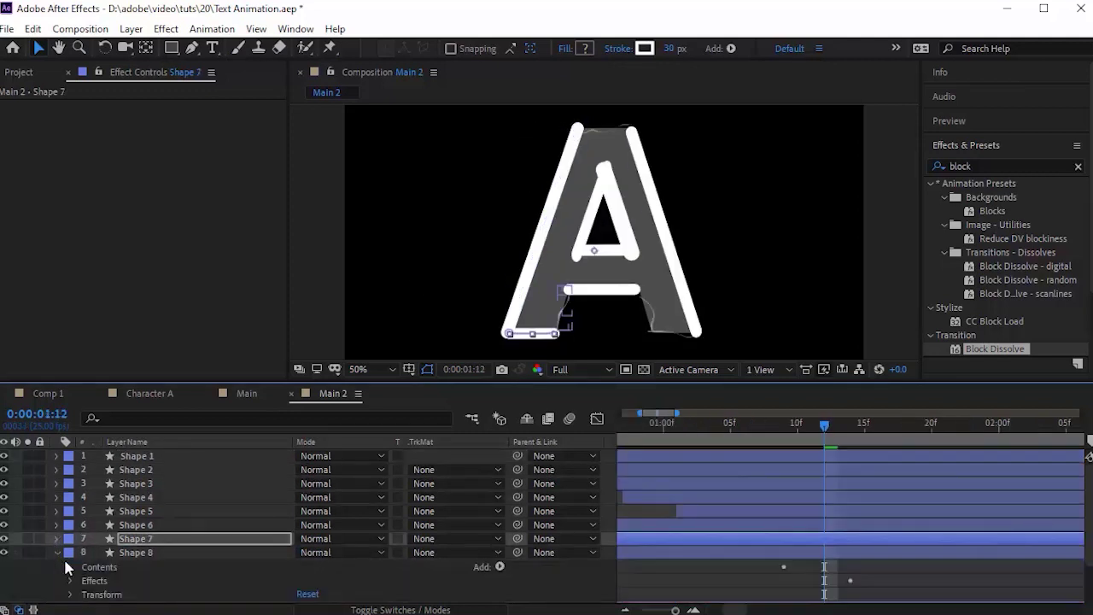
Delete Shape 8's in group along with its Block Dissolve and Turbulent Displace effects
scroll(100, 600, "up", 1)
key("Delete")
left_click(54, 291)
key("Delete")
left_click(47, 107)
key("Delete")
Remove the Stroke Width keyframes from Shape 8 and set its stroke width to 30
key("u")
left_click(128, 581)
type("30")
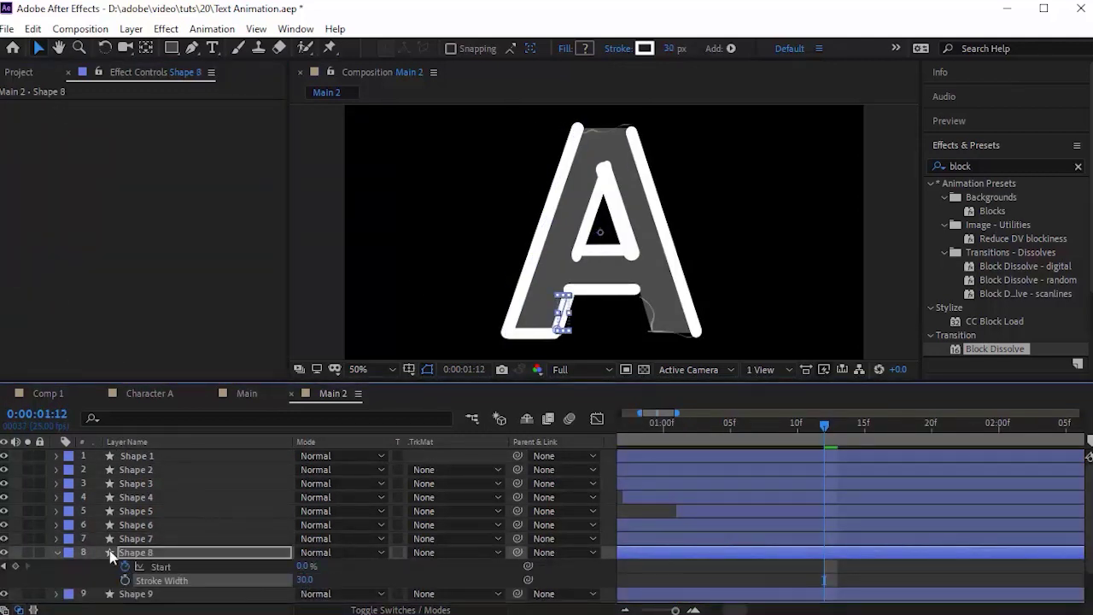
left_click(58, 552)
Delete Shape 9's in group along with its Block Dissolve and Turbulent Displace effects
left_click(56, 554)
left_click(93, 568)
key("Delete")
left_click(53, 293)
key("Delete")
left_click(92, 106)
key("Delete")
Remove the Stroke Width keyframes from Shape 9 and set its stroke width to 30
key("u")
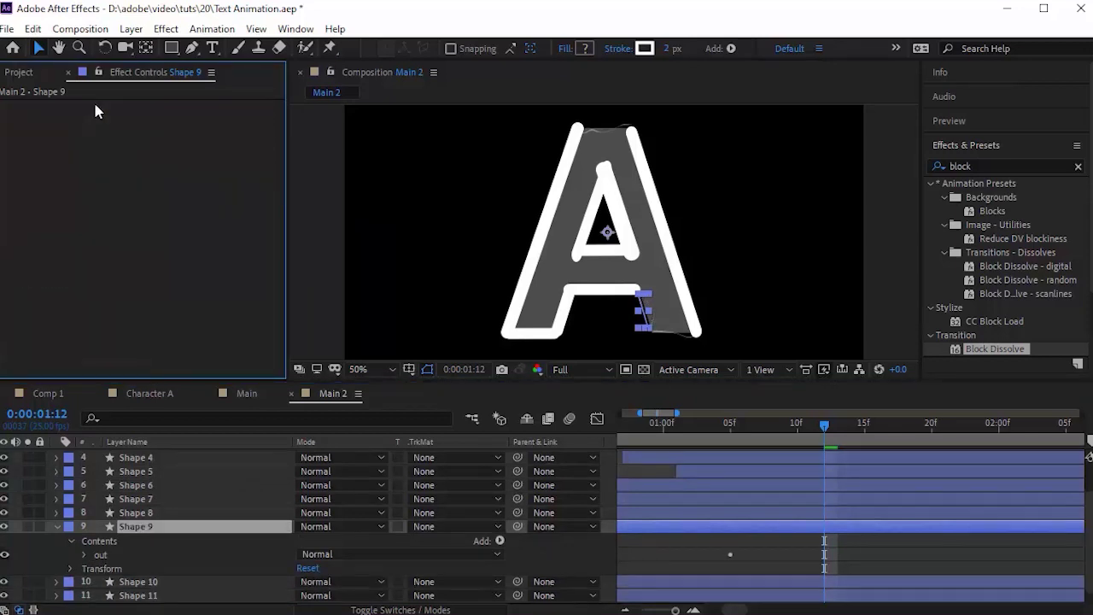
left_click(125, 554)
left_click(300, 555)
type("30")
left_click(57, 527)
Delete Shape 10's in group along with its Block Dissolve and Turbulent Displace effects
left_click(56, 568)
left_click(93, 583)
key("Delete")
left_click(53, 292)
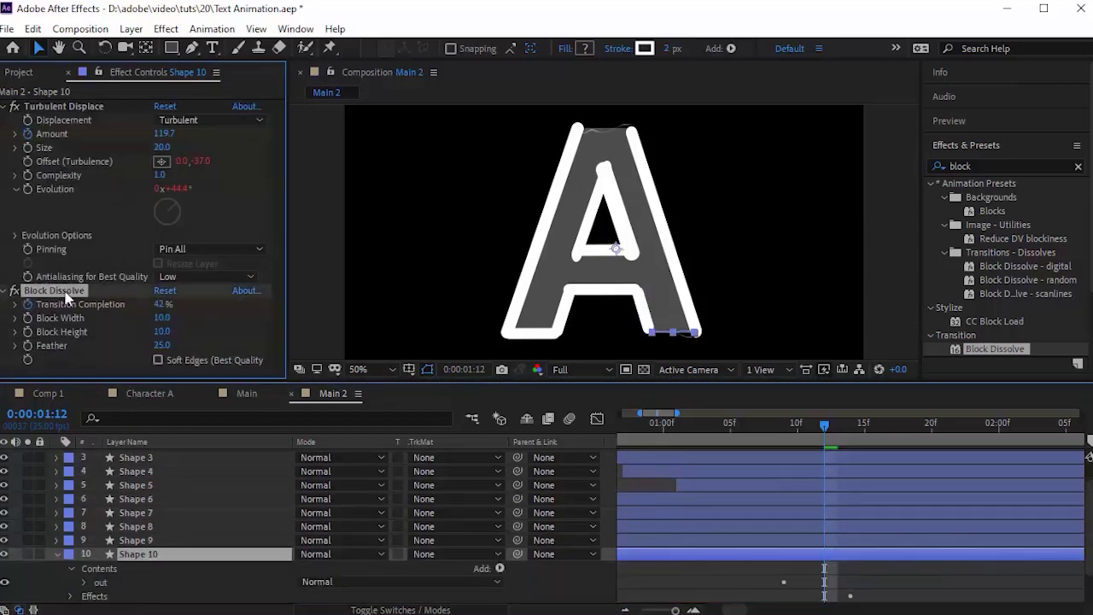
key("Delete")
Remove the Stroke Width keyframes from Shape 10 and set its stroke width to 30
key("u")
left_click(127, 583)
left_click(302, 582)
type("30")
left_click(58, 554)
Delete Shape 11's in group and all of its effects
left_click(56, 582)
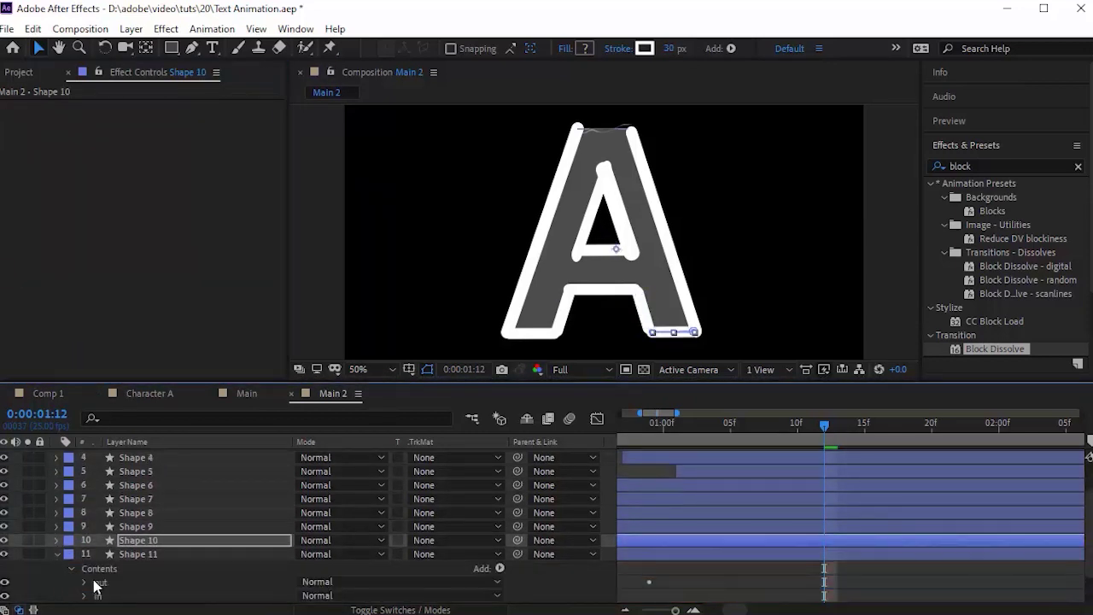
left_click(93, 582)
left_click(70, 290)
key("ctrl+a")
key("Delete")
Set Shape 11's Stroke Width to an unkeyframed 30
key("u")
left_click(303, 581)
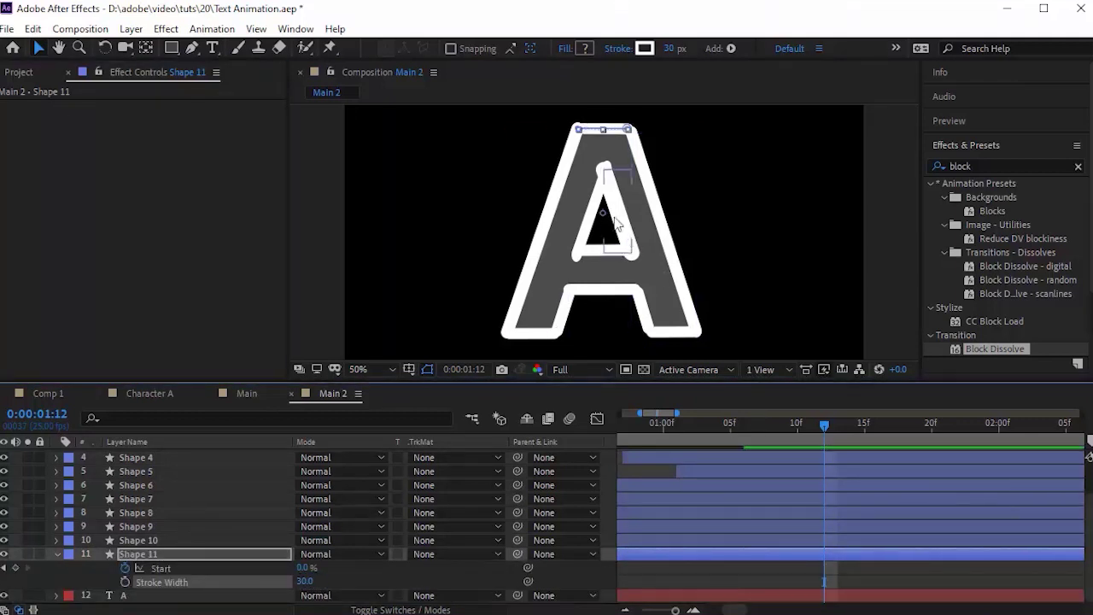
left_click(617, 221)
left_click(58, 554)
Go through the thick strokes from Shape 11 up to Shape 3 to check their alignment, and preview Main 2 from the start
left_click(143, 554)
left_click(146, 540)
left_click(147, 513)
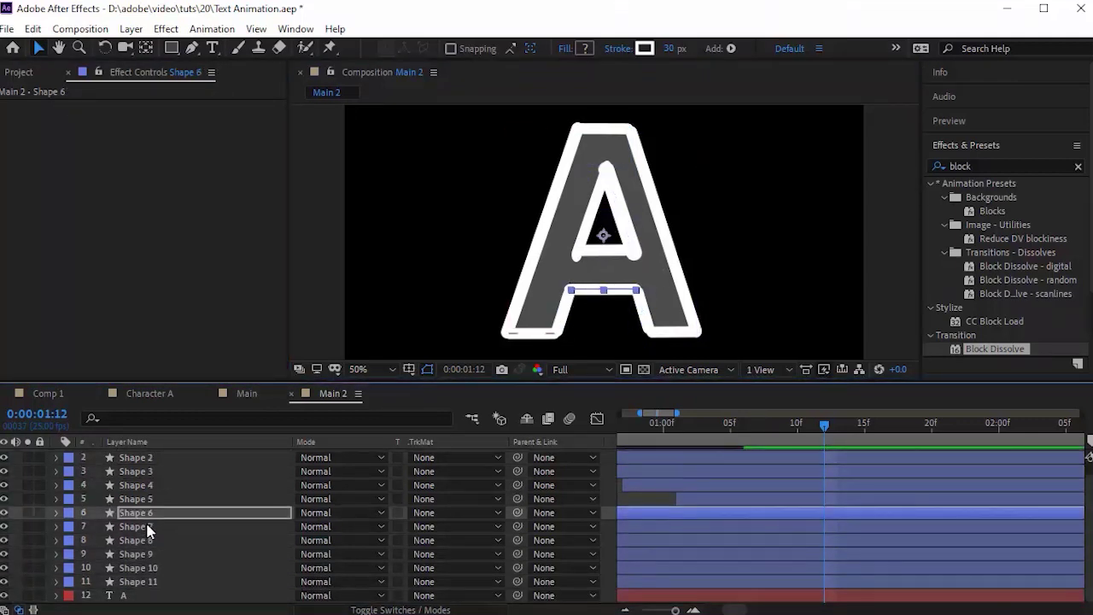
key("ctrl+Up")
key("ctrl+Up")
key("ctrl+Up")
key("Home")
key("space")
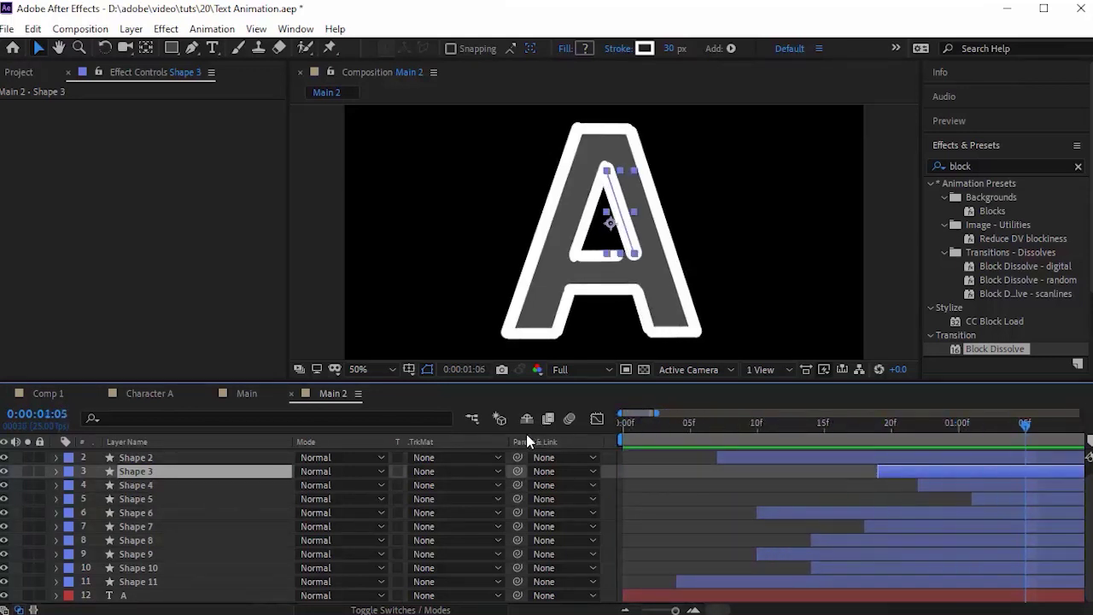
Pre-compose the Shape 1 to Shape 11 layers of Main into a new composition named Shapes-1
left_click(291, 394)
scroll(1086, 546, "down", 1)
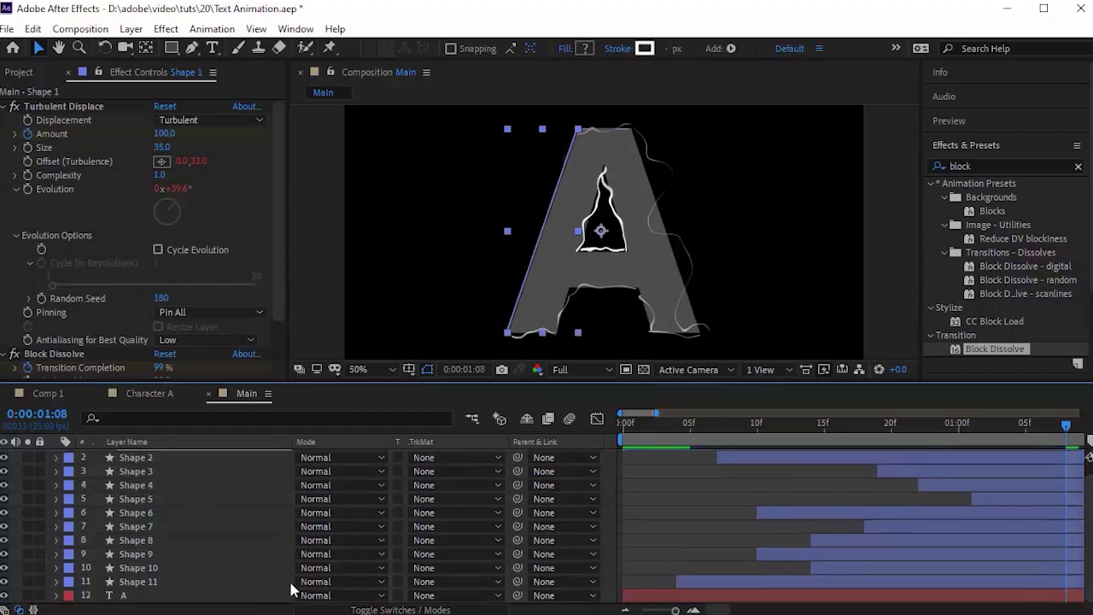
left_click(171, 579, "shift")
right_click(170, 579)
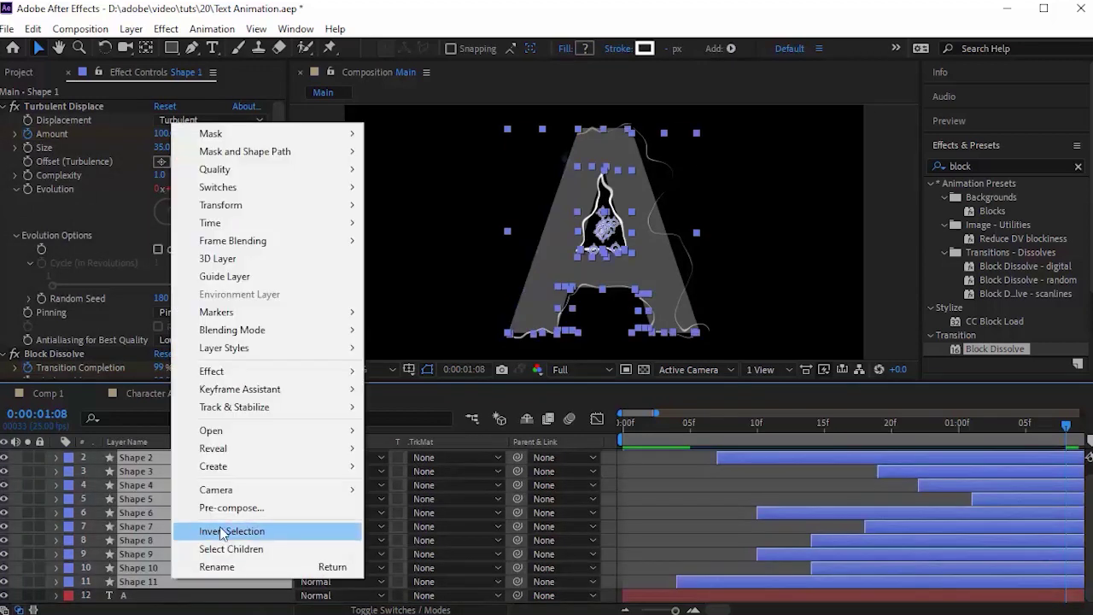
left_click(241, 506)
type("Shapes-1")
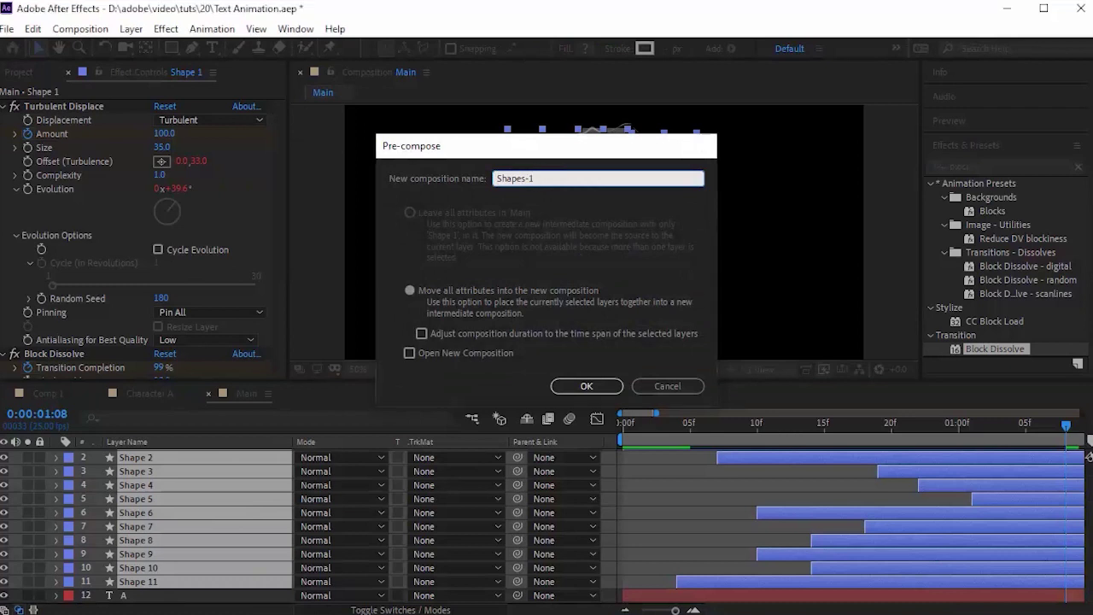
key("Return")
left_click(149, 521)
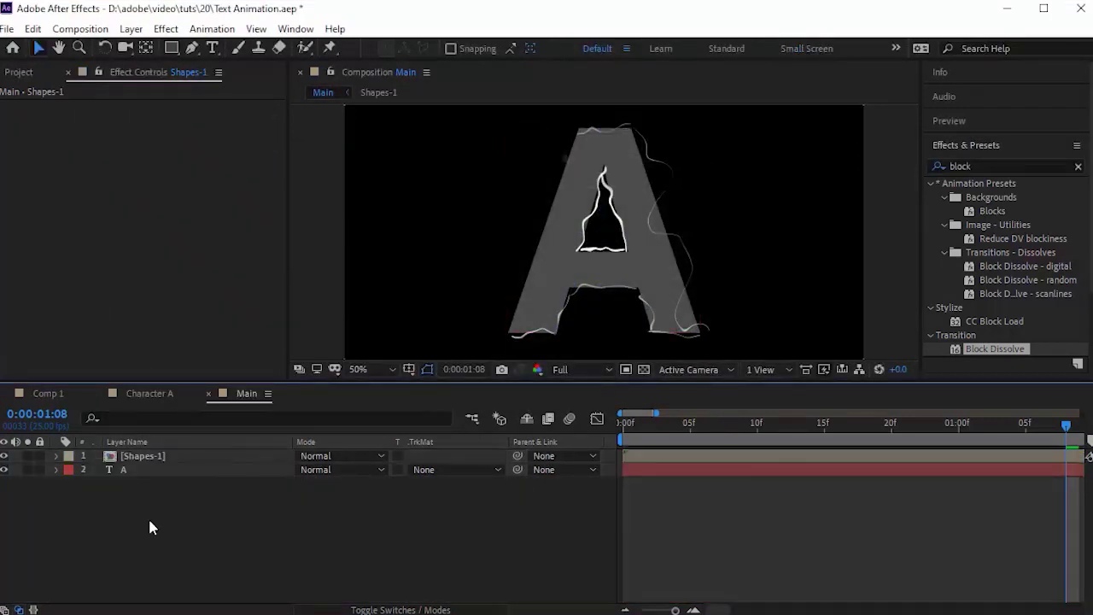
Move Shapes-1 below the letter A, place Main 2 above the letter, and use Main 2 as its alpha matte
left_click(19, 72)
left_click_drag(162, 464, 165, 485)
left_click_drag(58, 288, 120, 452)
left_click(457, 470)
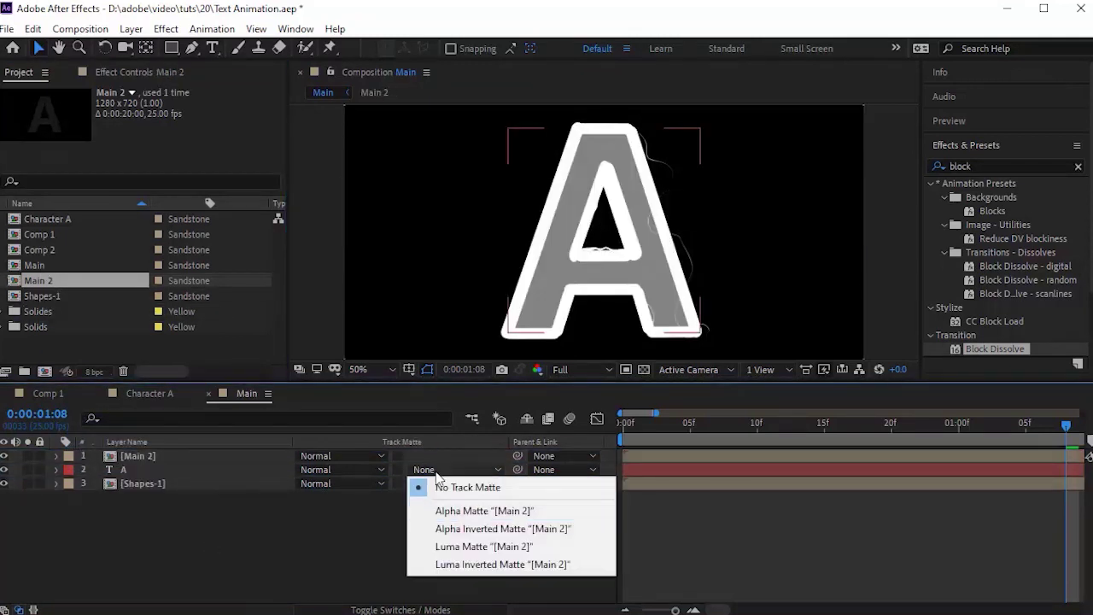
left_click(444, 498)
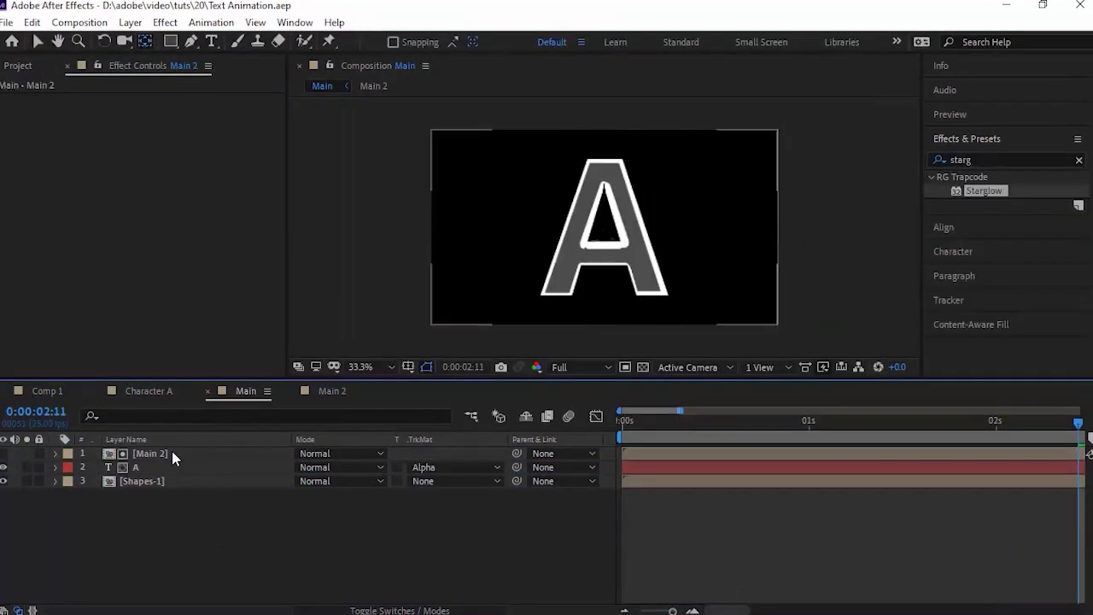
Hide the letter A text layer in Main 2 and preview the animation from the start
double_click(172, 451)
left_click(3, 597)
key("Home")
key("space")
key("space")
left_click(290, 391)
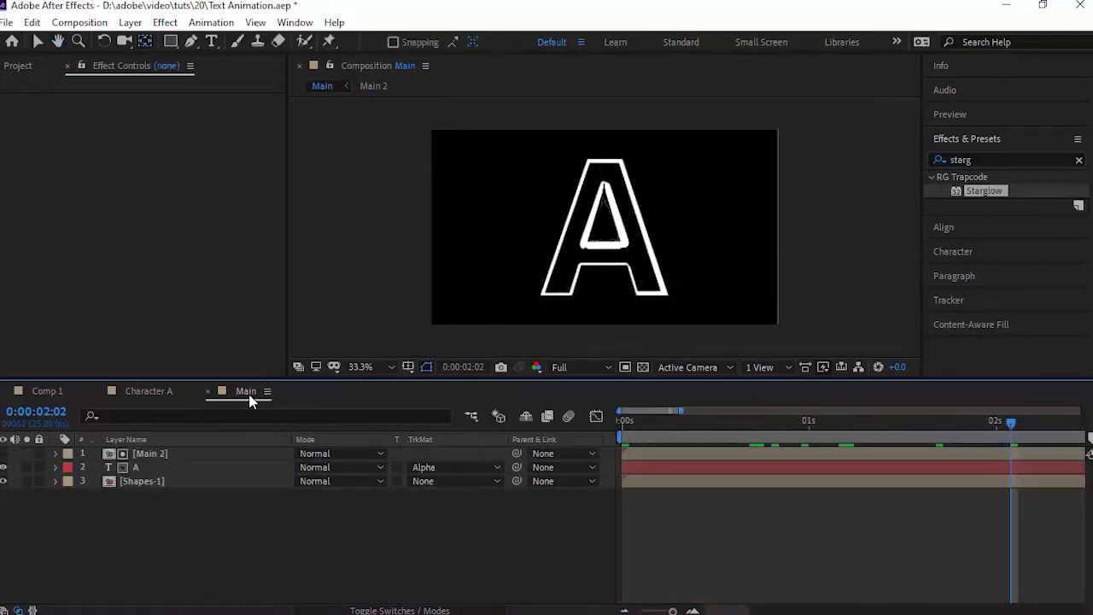
In Main 2, lengthen the Shape 5 stroke slightly along the base of the inner triangle
double_click(158, 454)
left_click(165, 510)
left_click(626, 256)
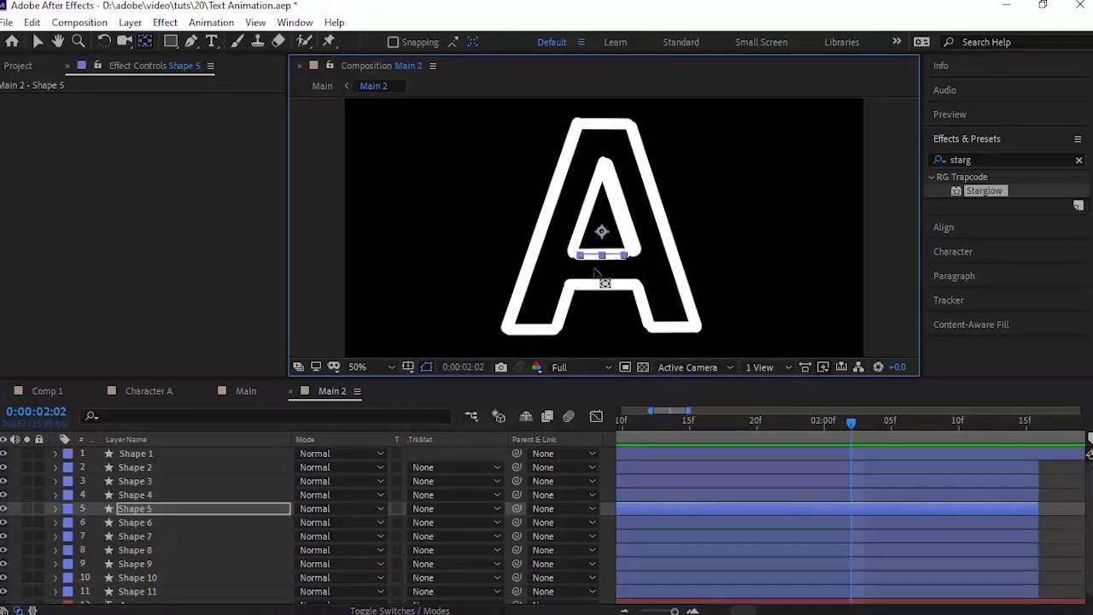
left_click(56, 509)
scroll(59, 513, "down", 1)
left_click(83, 482)
left_click(101, 487)
left_click_drag(602, 256, 626, 256)
left_click(290, 391)
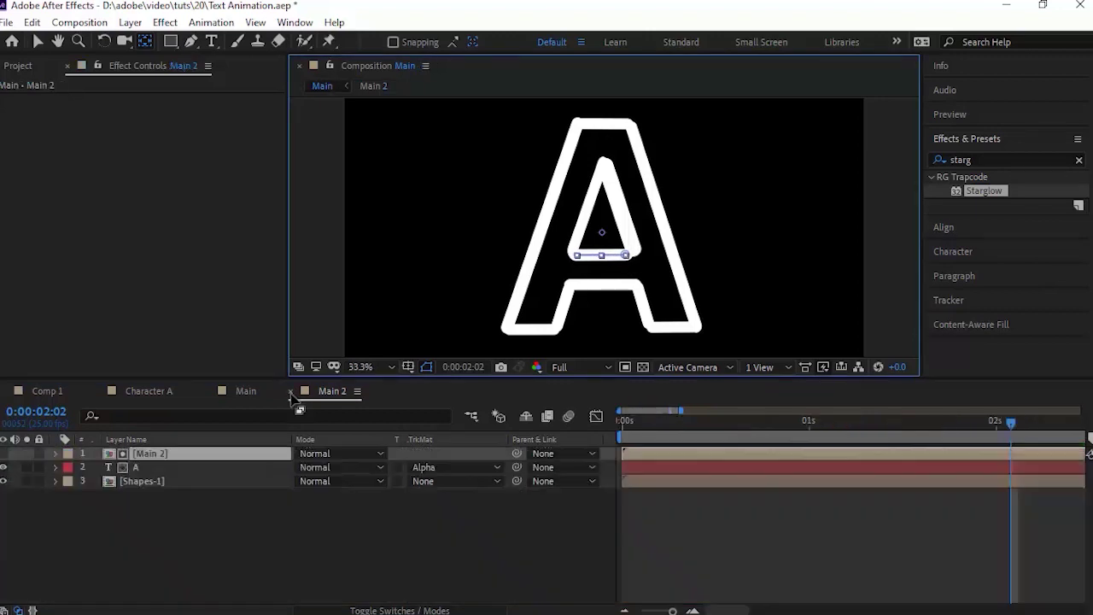
Look at the strokes in Main 2 again and preview the matted letter in Main
double_click(214, 453)
left_click(244, 393)
left_click(358, 519)
key("space")
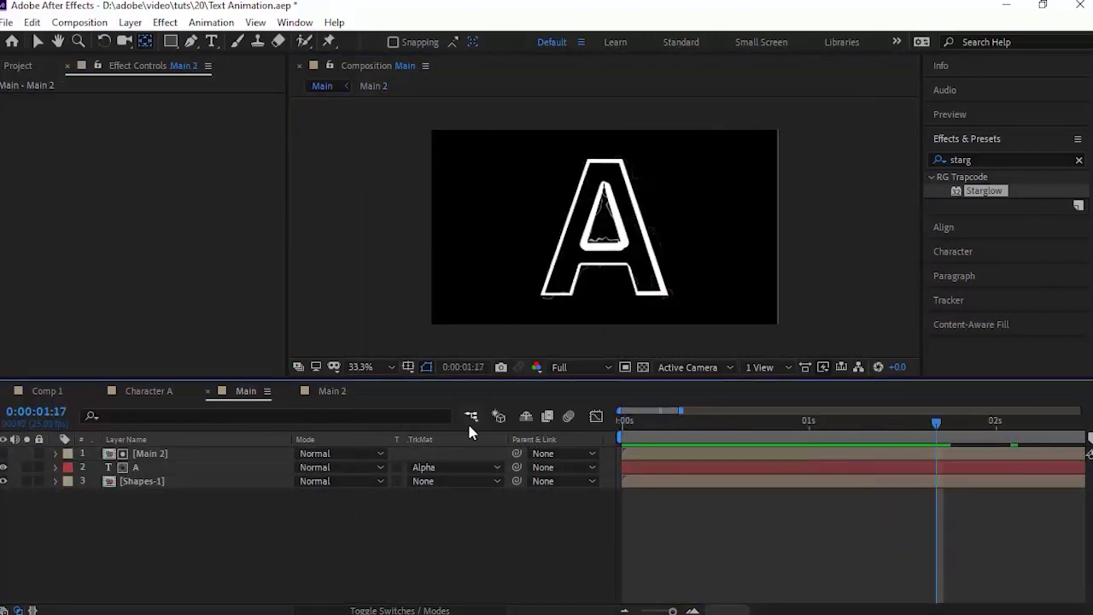
Add an adjustment layer to Main and place it between the letter A and Shapes-1
right_click(352, 535)
mouse_move(472, 359)
left_click(632, 487)
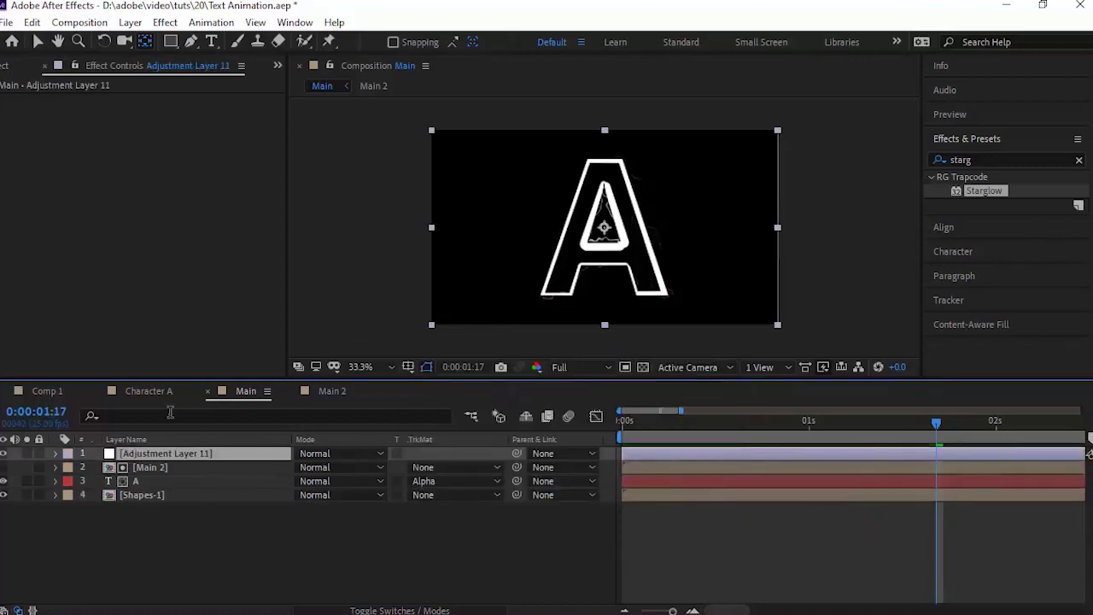
left_click_drag(208, 471, 204, 496)
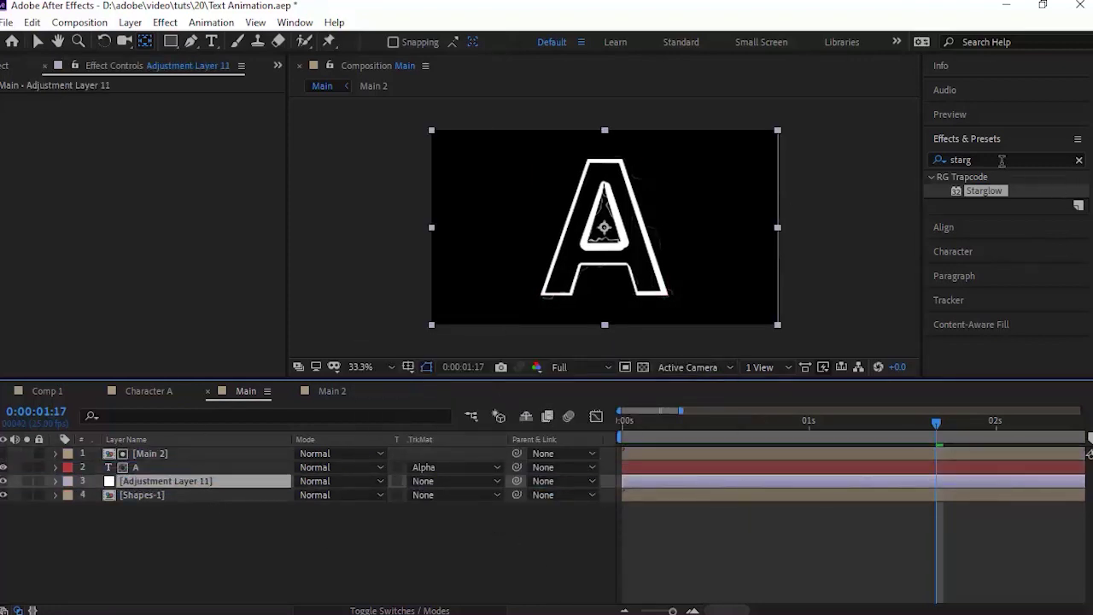
Apply Glow with radius 14 to the adjustment layer and duplicate the effect with a Glow Radius of 58
double_click(1001, 161)
type("glow")
left_click_drag(984, 289, 119, 181)
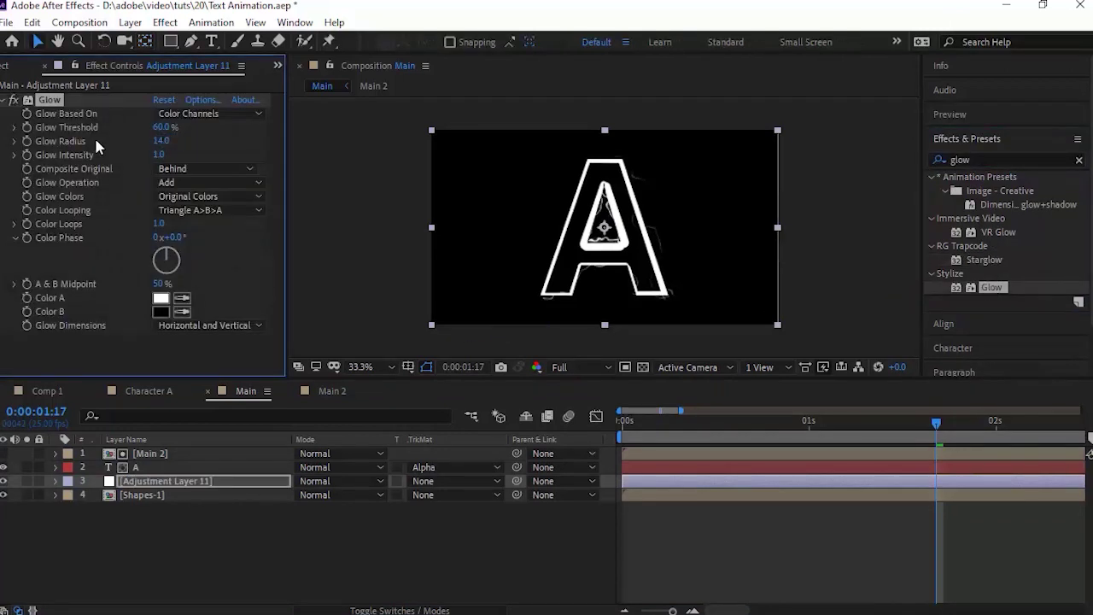
left_click(3, 100)
key("ctrl+d")
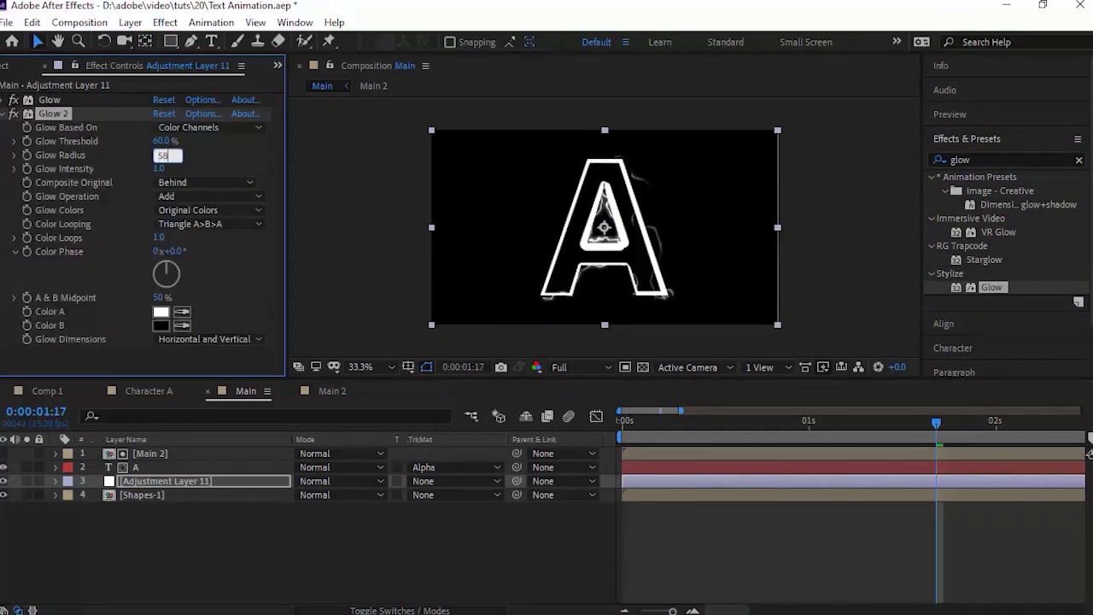
Preview the glowing letter in Main from the start at 50% magnification
left_click(357, 360)
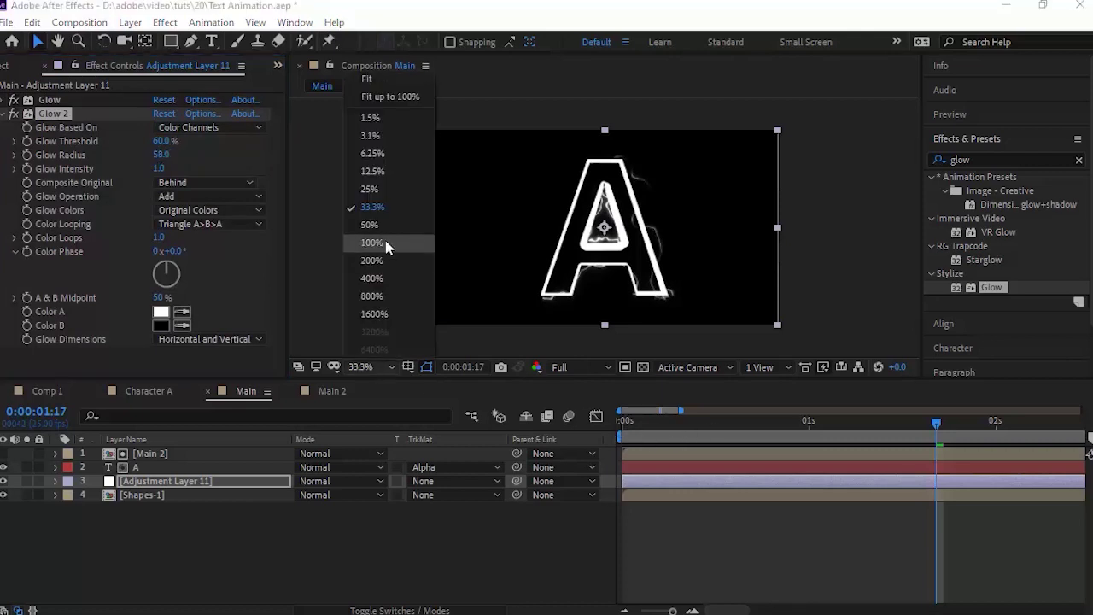
left_click(380, 243)
key("Home")
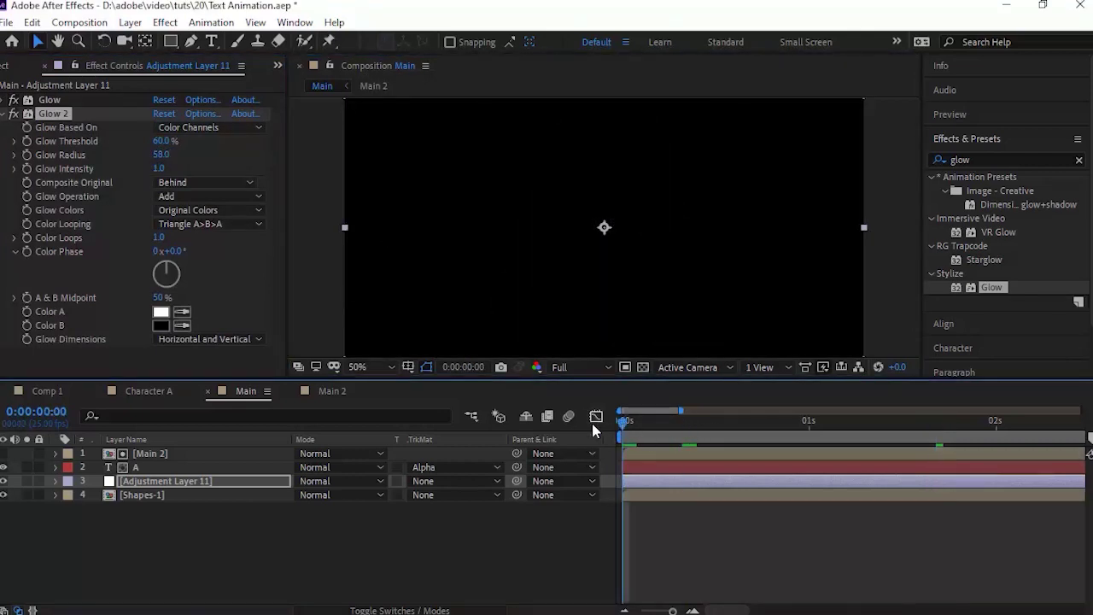
key("space")
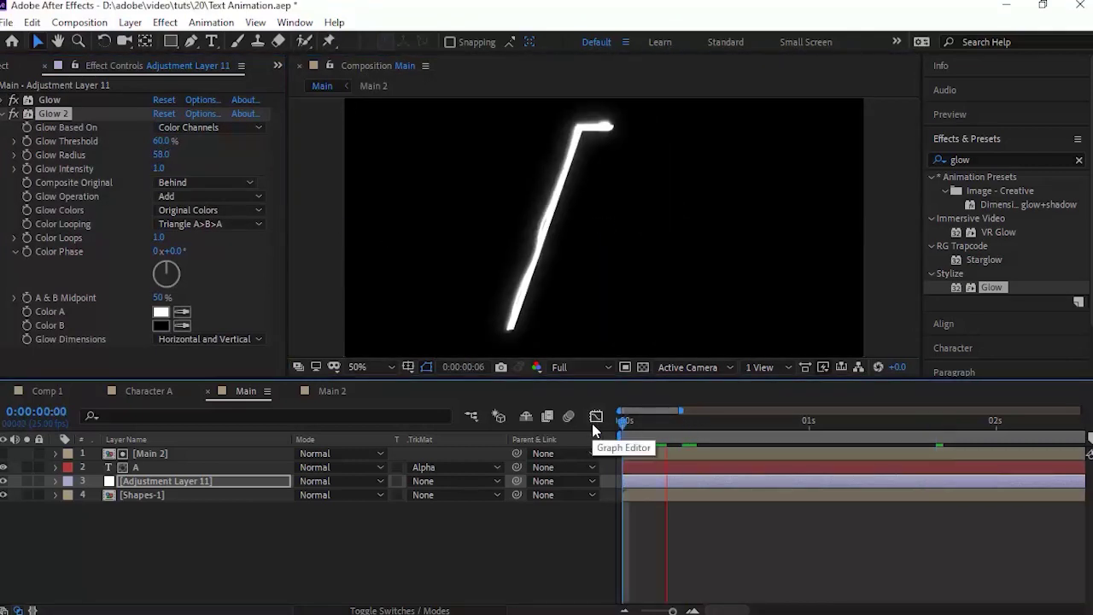
left_click(275, 589)
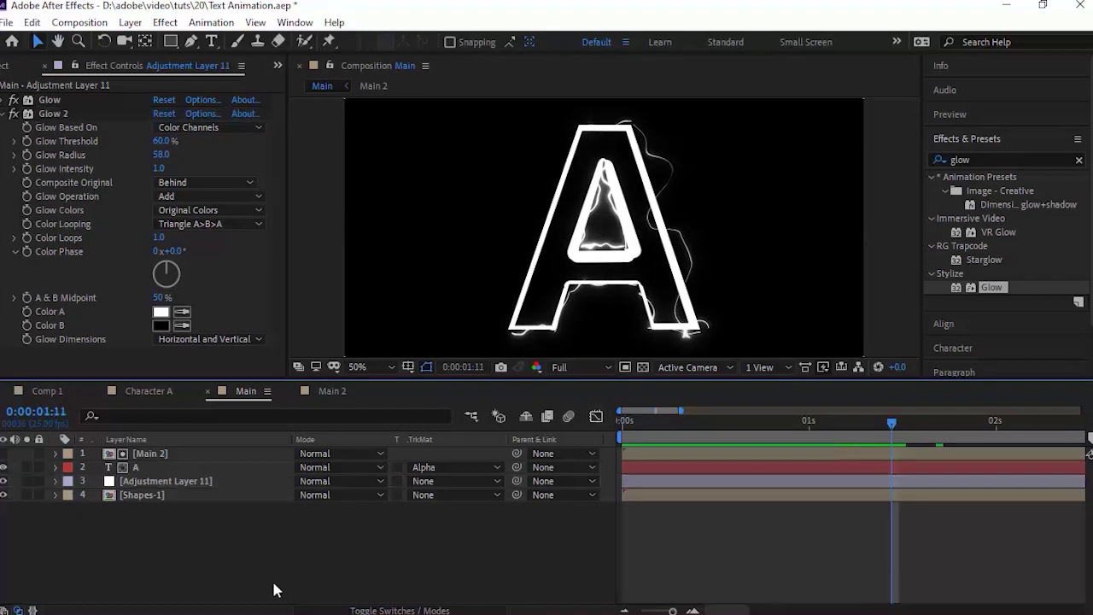
Duplicate the letter A text layer and place the copy above Main 2 without a track matte
left_click(163, 470)
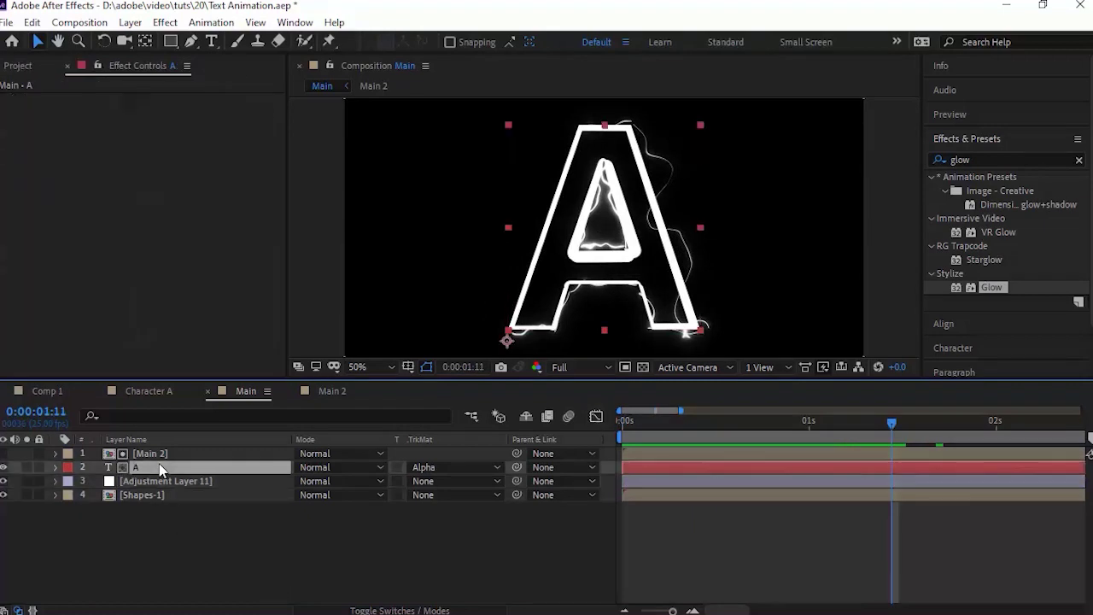
key("ctrl+d")
left_click(284, 572)
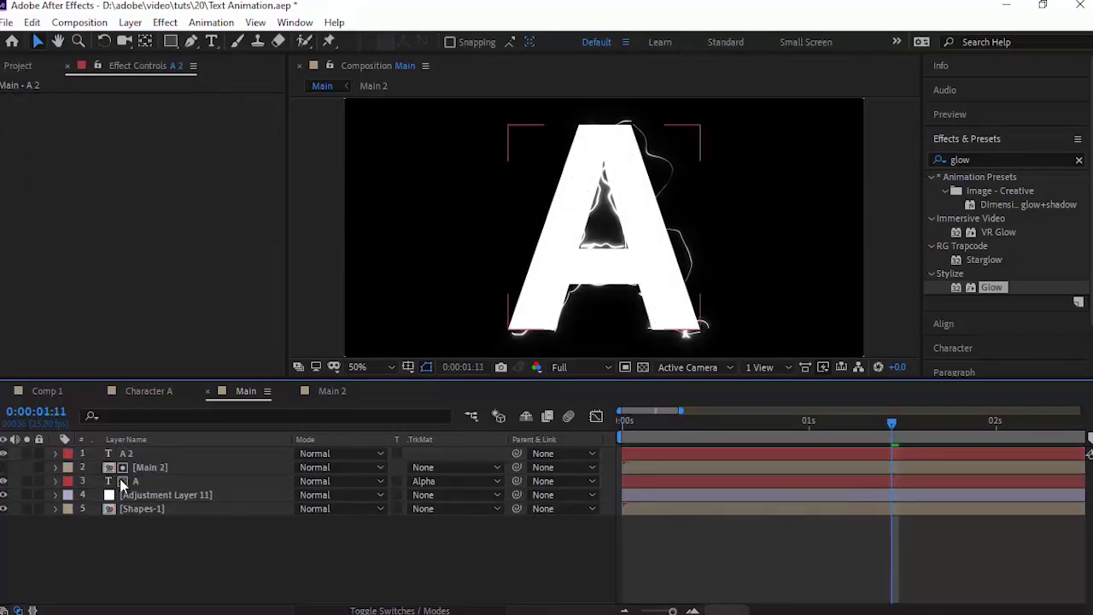
Solo the A 2 layer and draw a tall, narrow rectangular mask in Add mode through the middle of the letter
left_click(141, 457)
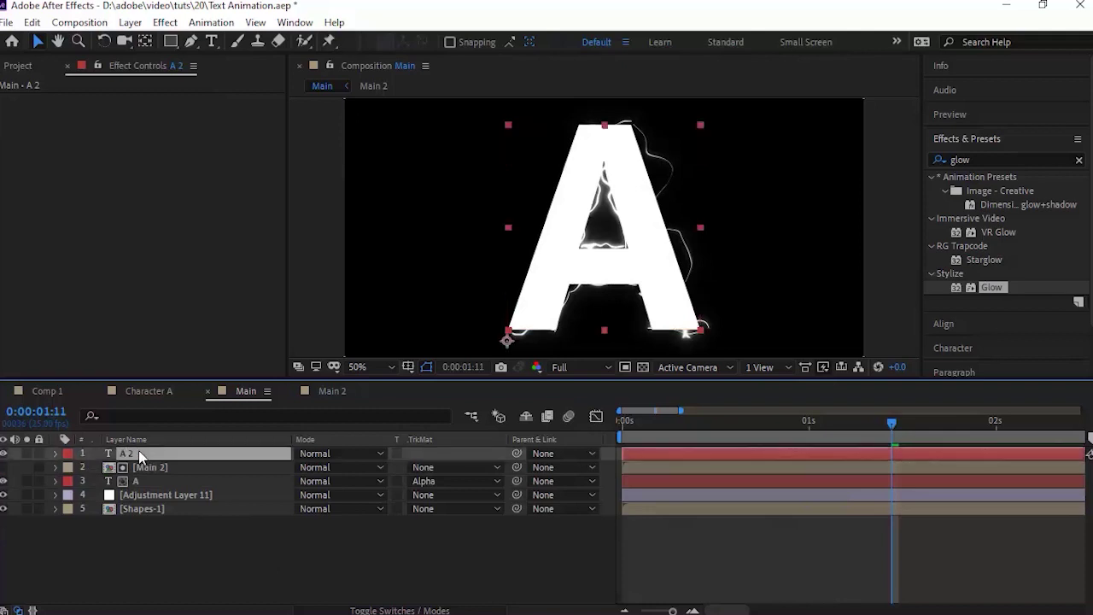
left_click(172, 42)
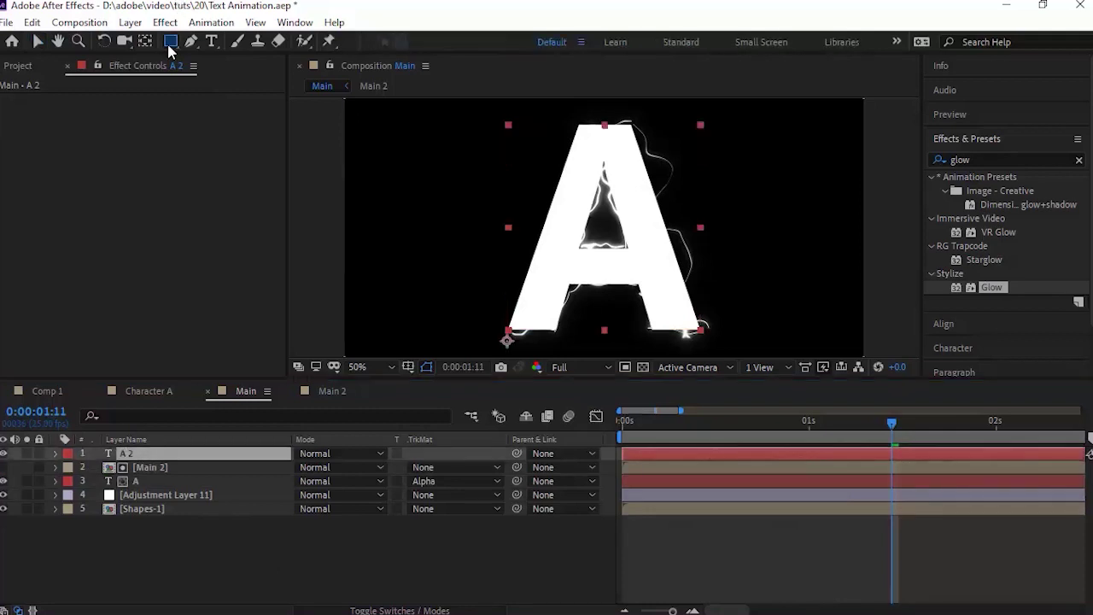
left_click_drag(580, 104, 640, 326)
left_click(333, 496)
left_click(341, 405)
left_click(336, 496)
left_click(349, 389)
left_click(37, 41)
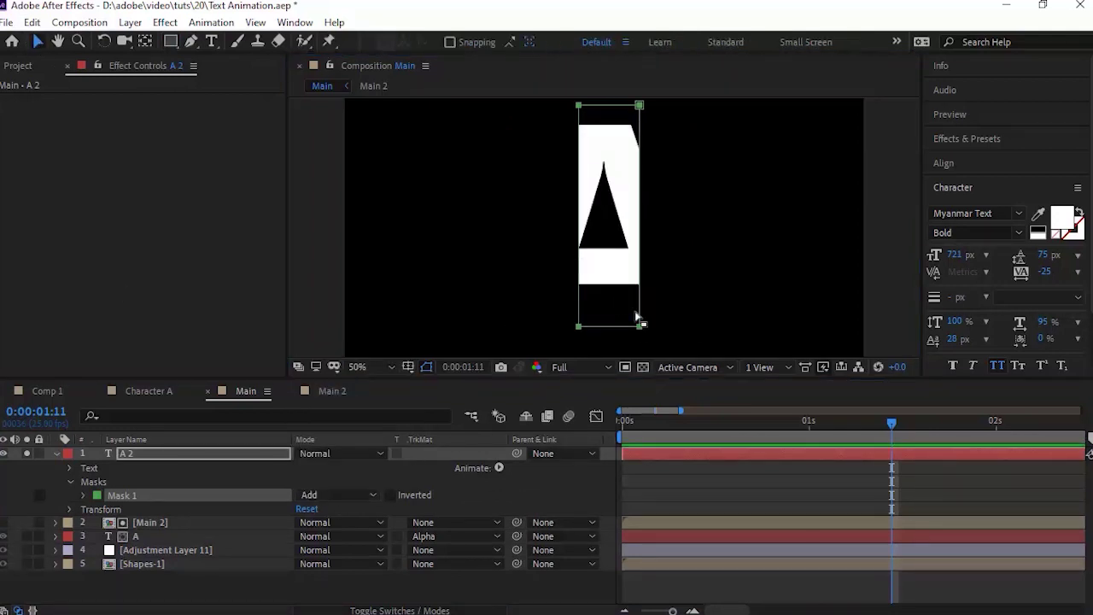
Rotate the mask into a diagonal band and move it off the letter toward the lower left at the first frame
left_click_drag(652, 123, 549, 130)
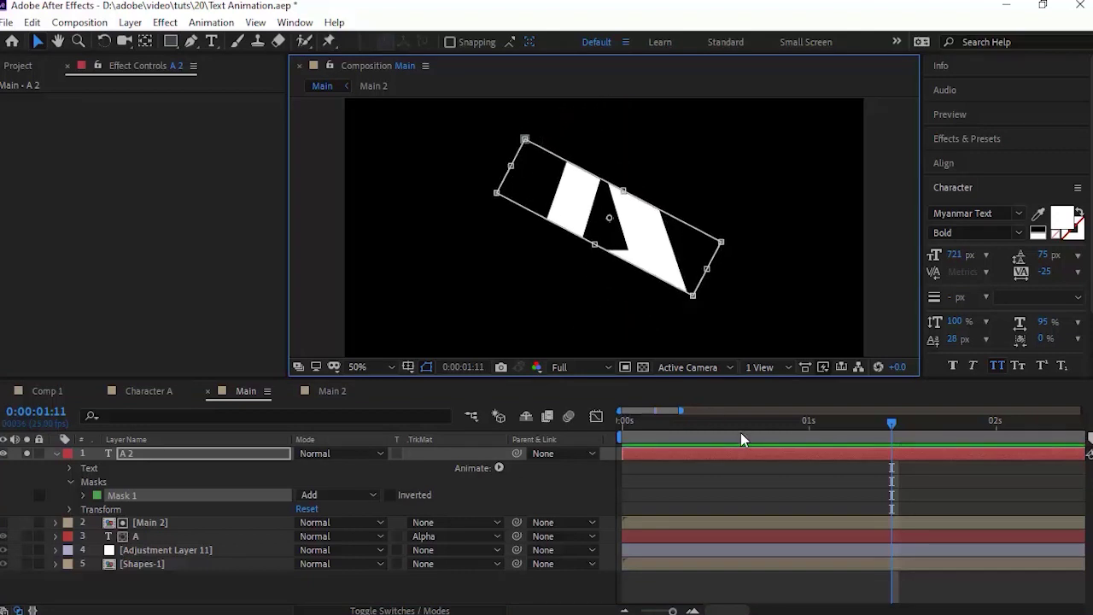
key("Home")
left_click_drag(670, 243, 579, 319)
left_click(171, 495)
double_click(724, 248)
left_click_drag(639, 232, 497, 357)
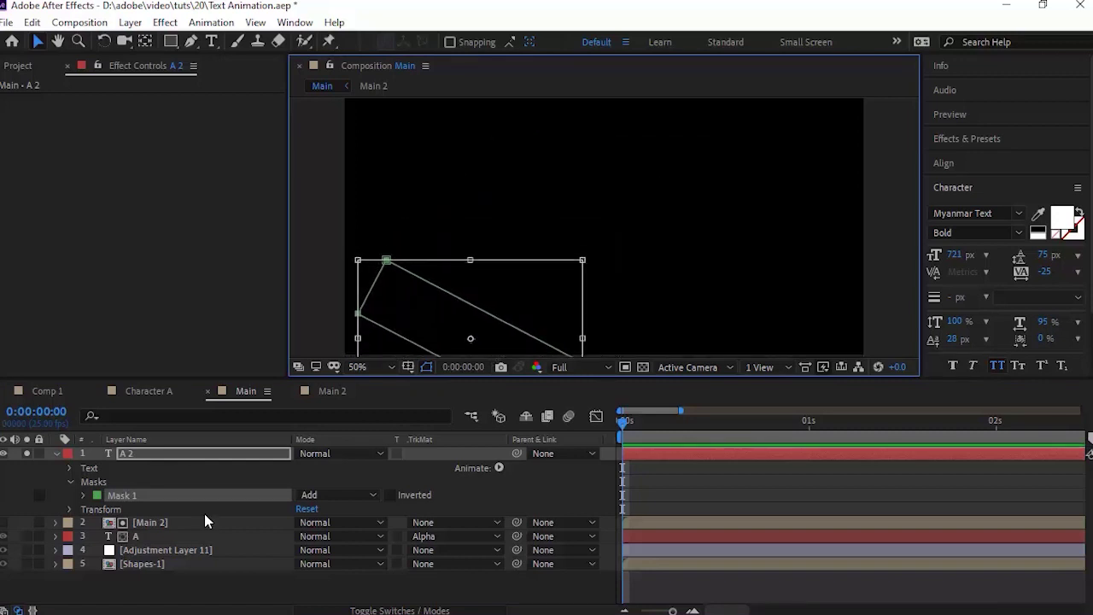
Keyframe A 2's Mask Path at 0:00 and at 0:00:02:05, with the band moved past the letter's upper right
left_click(83, 495)
left_click(110, 509)
left_click_drag(948, 431, 1032, 432)
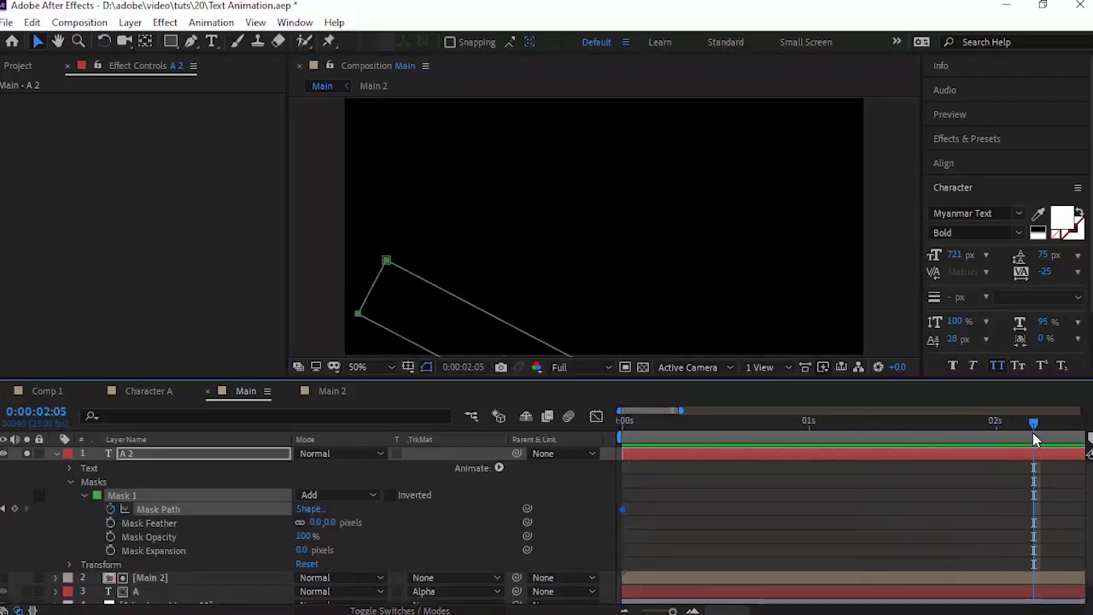
double_click(387, 262)
left_click_drag(387, 262, 741, 109)
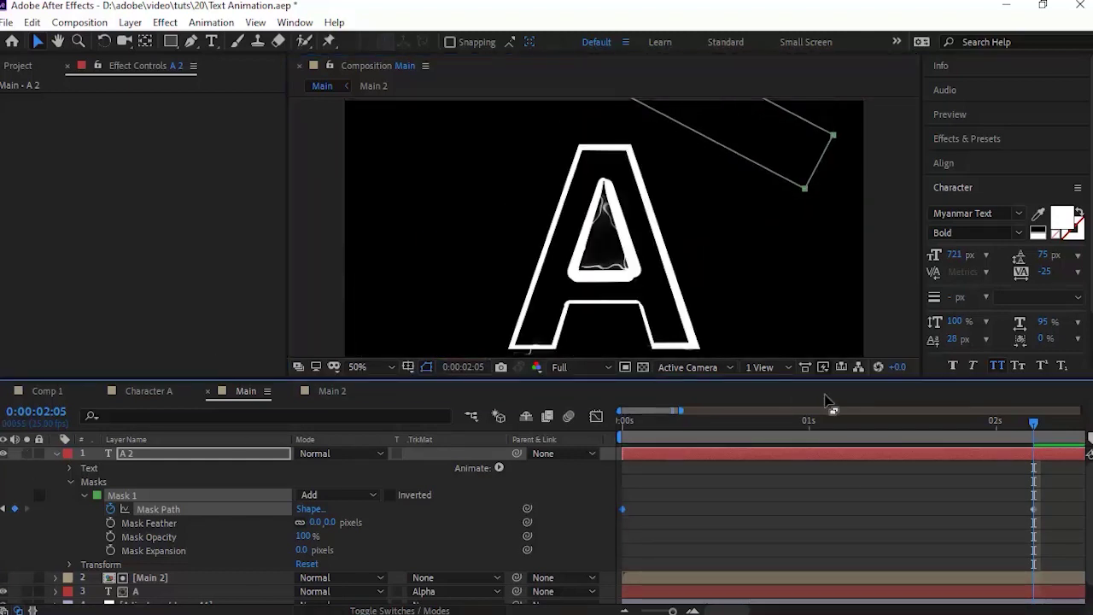
Preview the white band sweeping across the letter and examine its edges up close around frame 24
left_click_drag(826, 427, 990, 424)
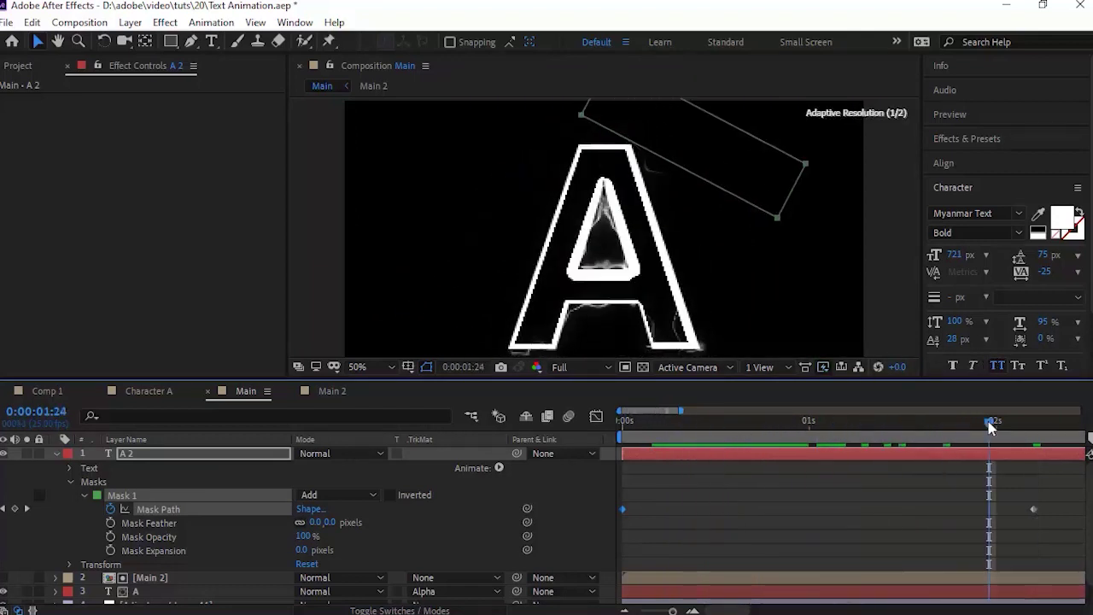
left_click(57, 454)
left_click(126, 560)
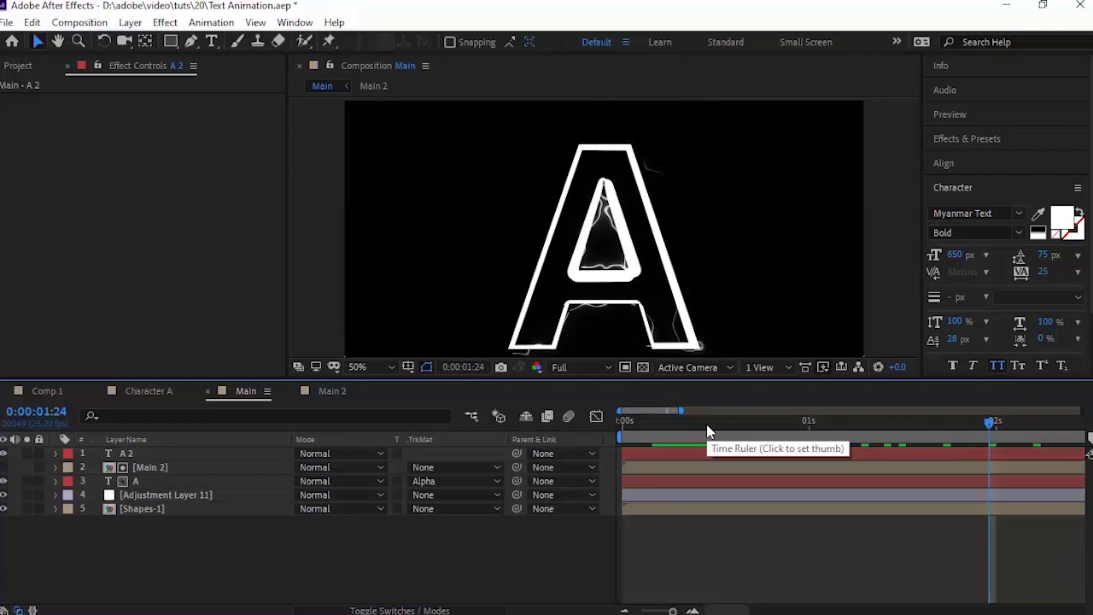
left_click(357, 366)
left_click(371, 205)
left_click_drag(701, 421, 421, 417)
key("space")
key("space")
left_click(752, 422)
left_click_drag(752, 422, 802, 418)
scroll(366, 366, "down", 1)
scroll(366, 366, "up", 3)
Apply Roughen Edges to A 2 and set its Edge Sharpness to 4.50
left_click(971, 141)
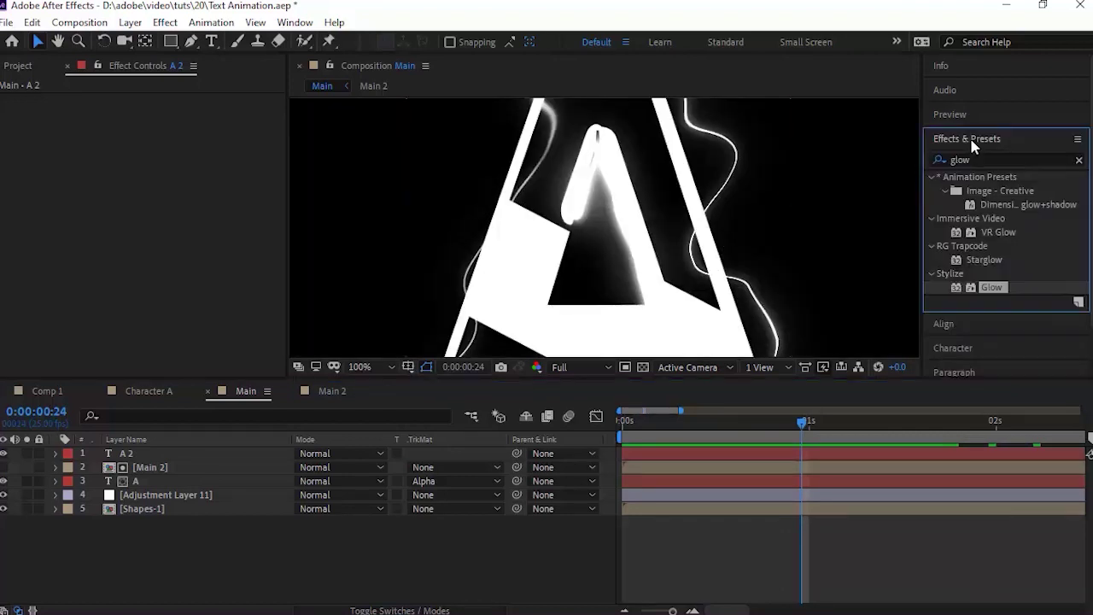
double_click(961, 159)
key("BackSpace")
type("roug")
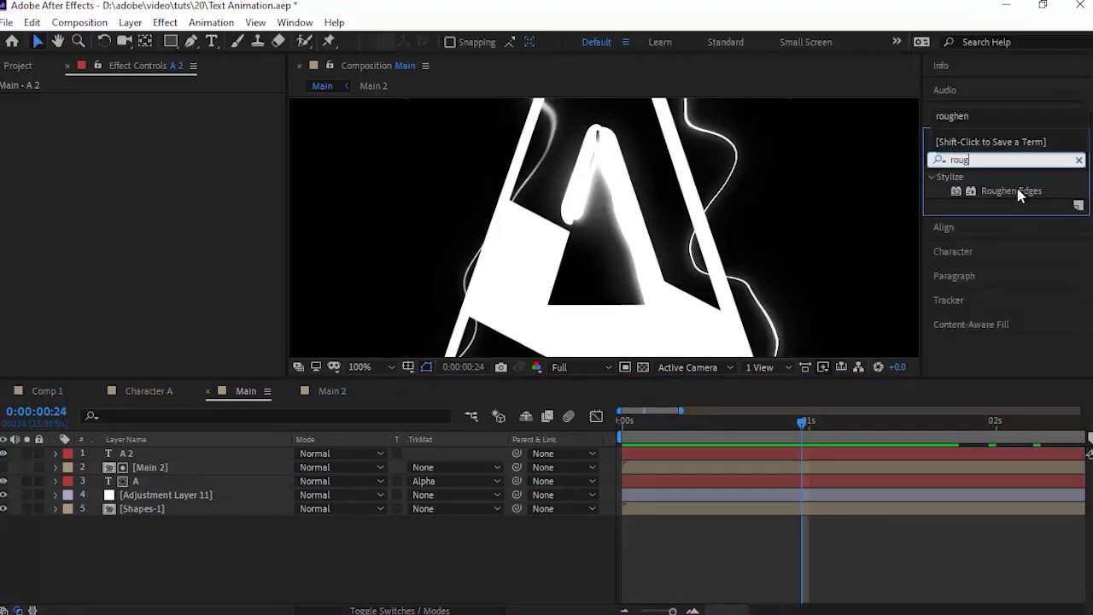
left_click_drag(1012, 191, 111, 222)
mouse_move(158, 155)
left_mouse_down()
mouse_move(261, 157)
mouse_move(162, 160)
left_mouse_up()
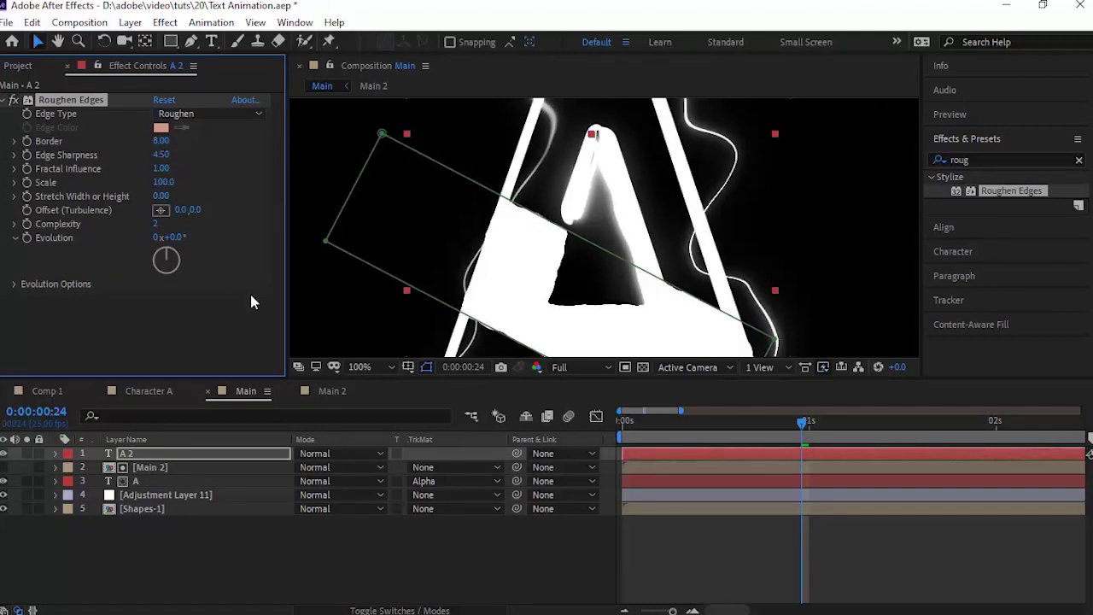
Set A 2's Roughen Edges Scale to 800 and its Evolution to -50° while checking the band at 0:00:01:03
left_click_drag(713, 420, 832, 417)
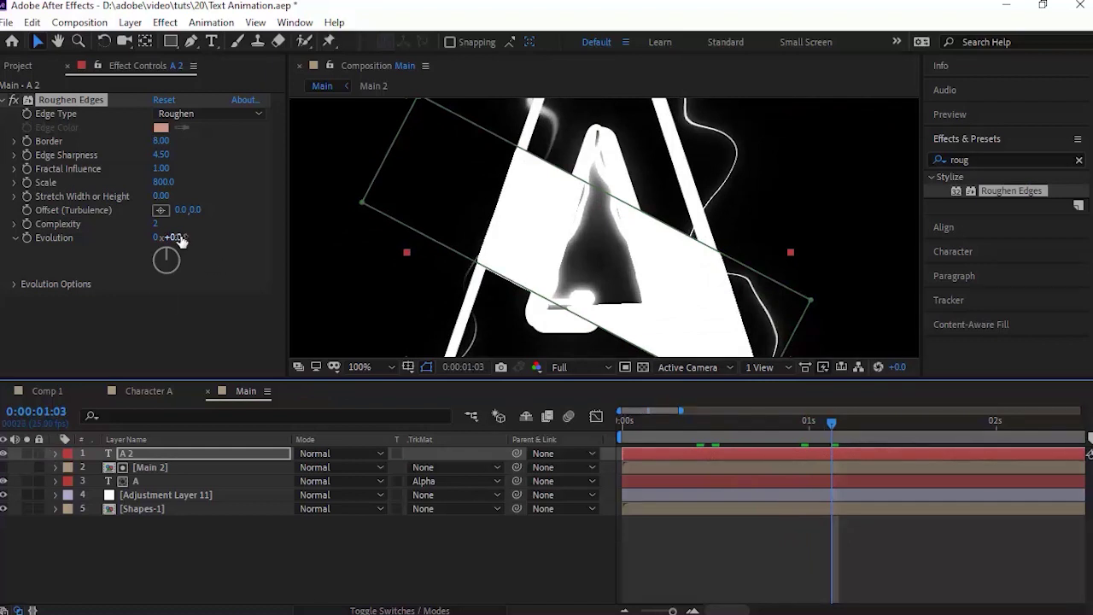
left_click_drag(171, 237, 192, 250)
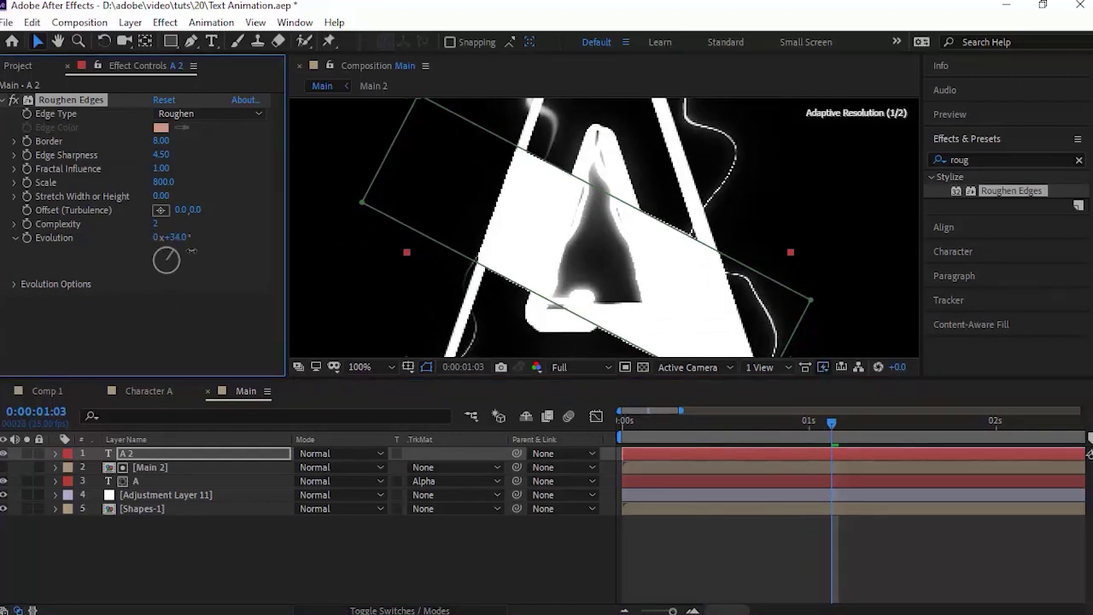
left_click(171, 237)
Set A 2's Mask 1 feather to 100 pixels and preview the band's sweep from the start
left_click(55, 454)
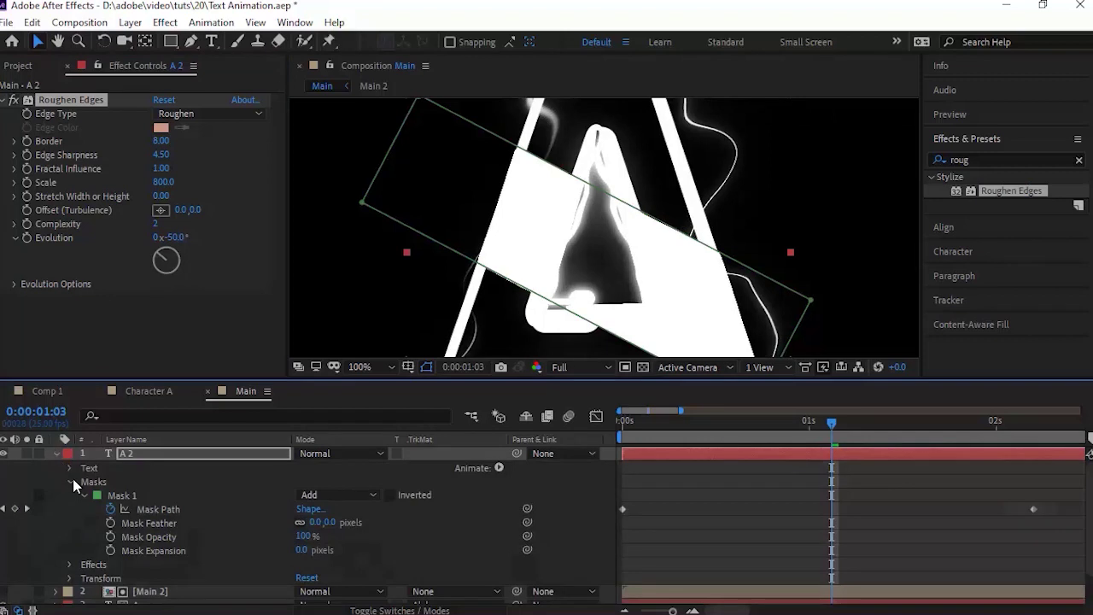
left_click_drag(322, 528, 341, 534)
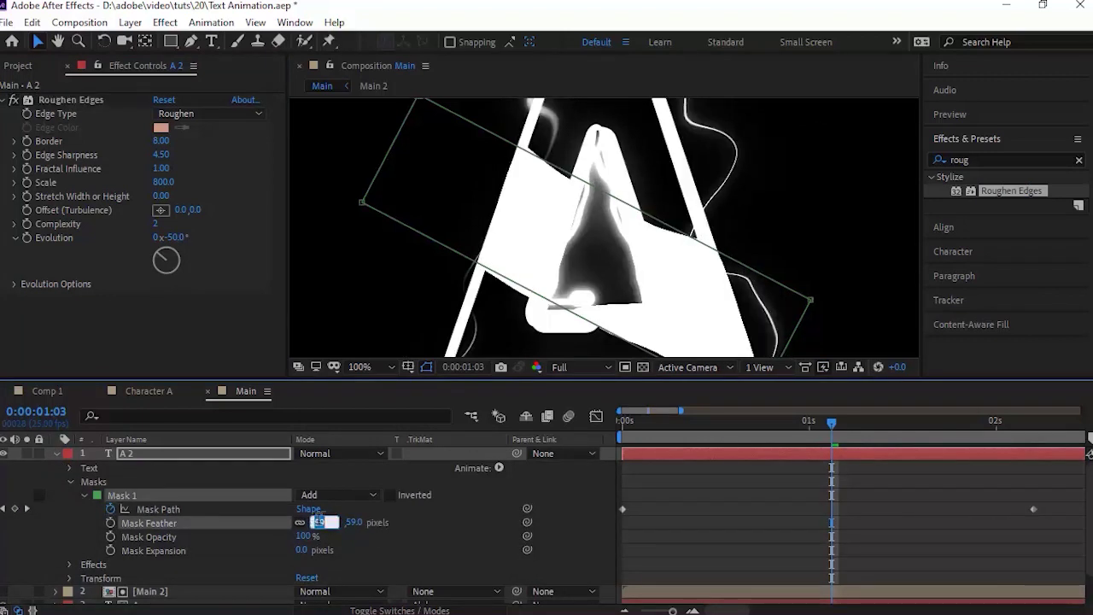
type("100")
key("Return")
scroll(357, 372, "down", 1)
left_click_drag(670, 417, 420, 426)
key("space")
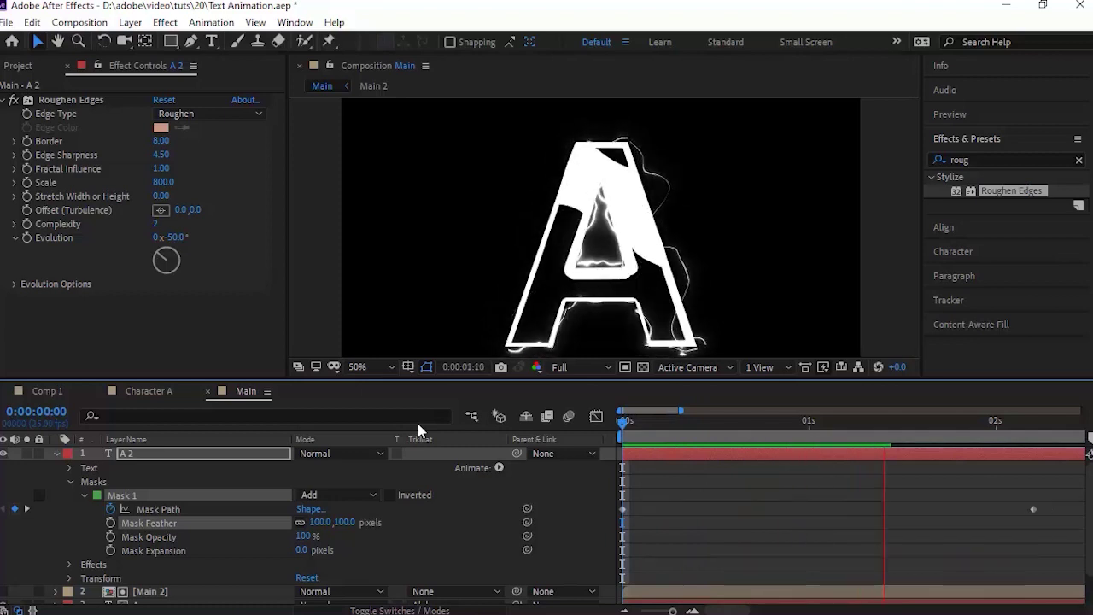
Set the Mask Feather of A 2's Mask 1 to 50 pixels and replay the sweep from the first frame
key("space")
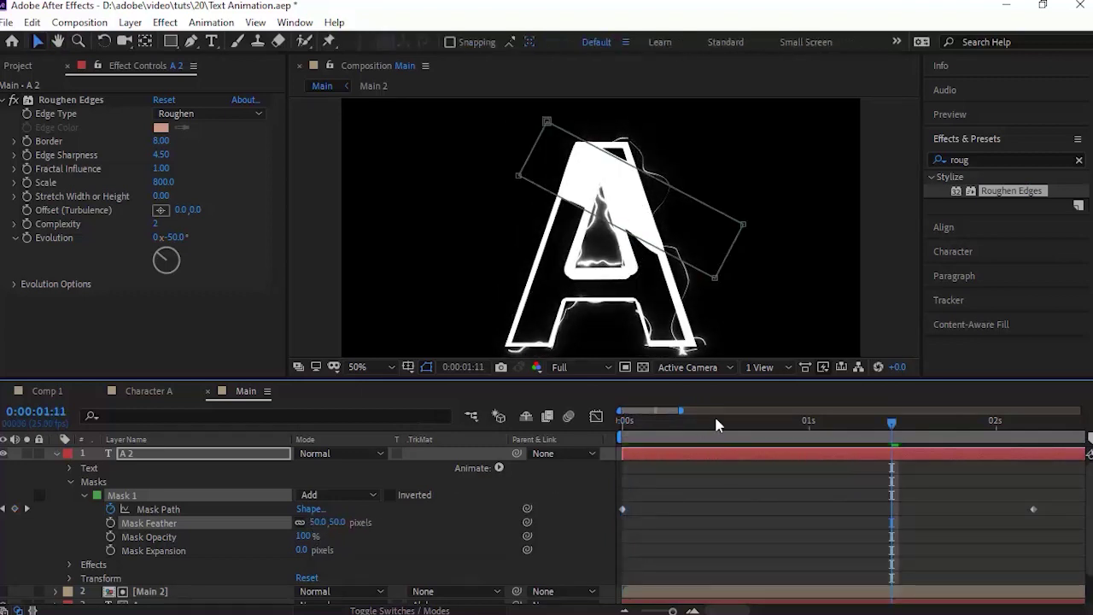
key("Home")
key("space")
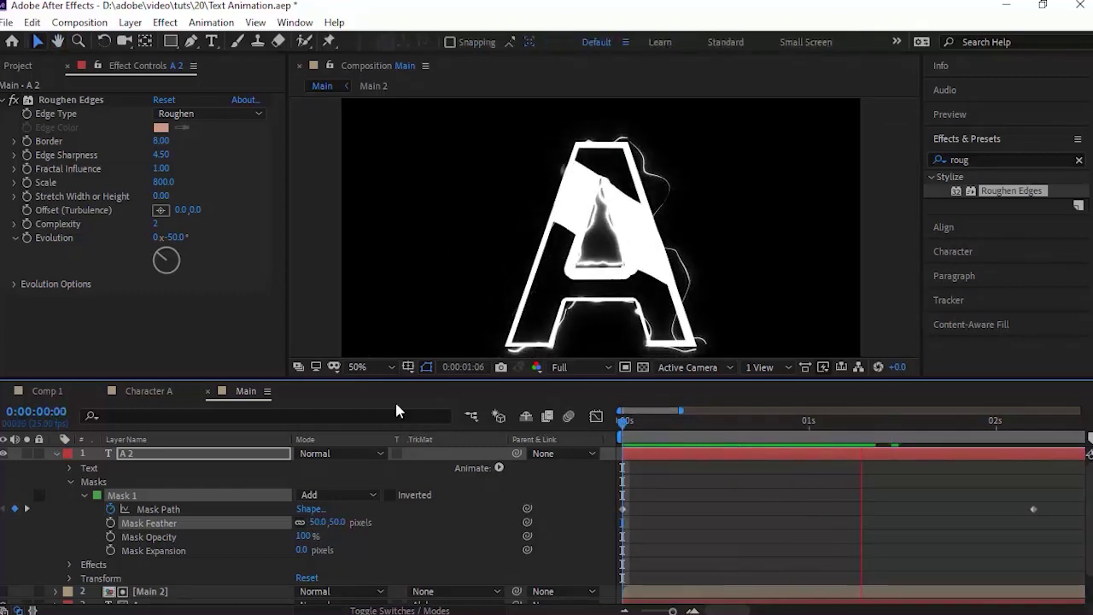
key("space")
Add a new adjustment layer above A 2 and set A 2's track matte to No Track Matte
left_click(58, 455)
right_click(165, 553)
mouse_move(310, 372)
left_click(419, 571)
left_click(452, 467)
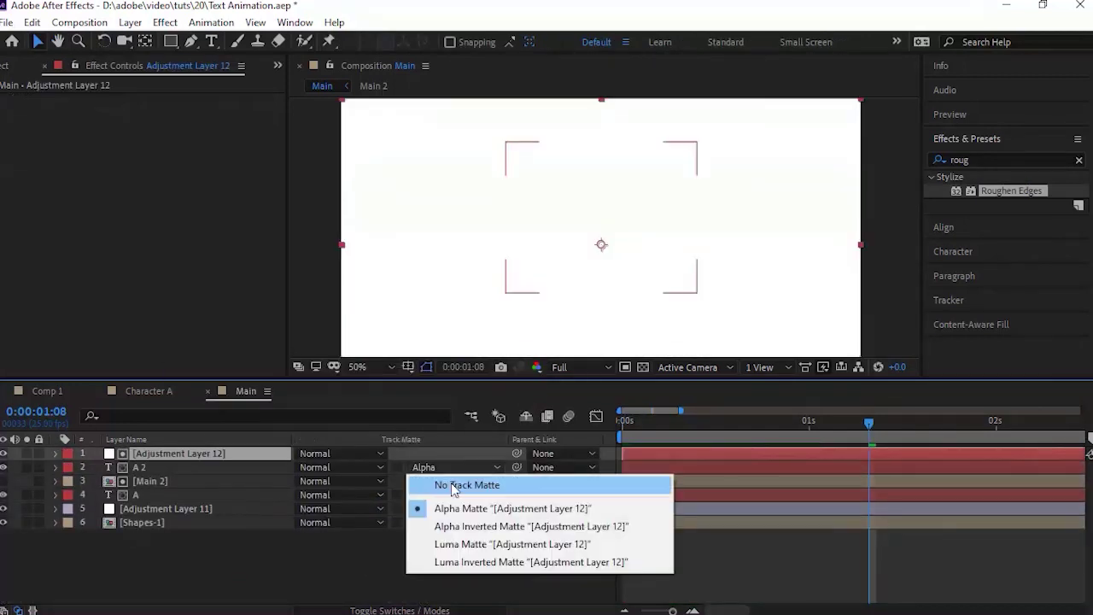
left_click(451, 486)
left_click(450, 546)
Find the Starglow effect and apply it to the new top adjustment layer
left_click(1003, 161)
type("starg")
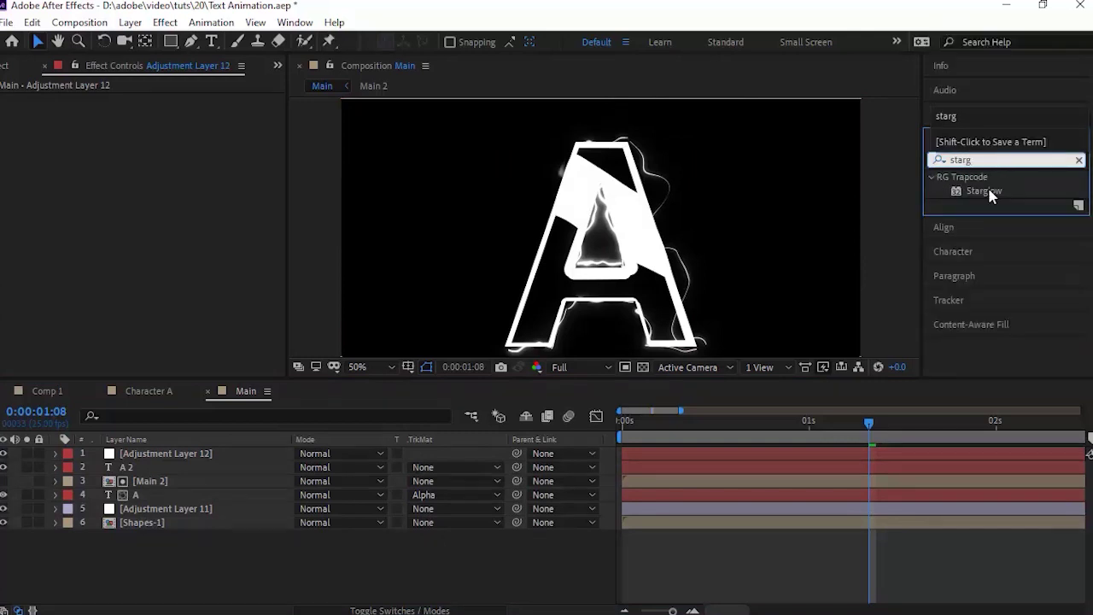
left_click_drag(983, 191, 81, 220)
Choose new color presets for Starglow's Colormap A and Colormap B to give the letter a magenta-pink glow
left_click(14, 253)
left_click(209, 266)
left_click(224, 94)
left_click(13, 253)
left_click(14, 266)
left_click(209, 280)
left_click(239, 207)
left_click(14, 267)
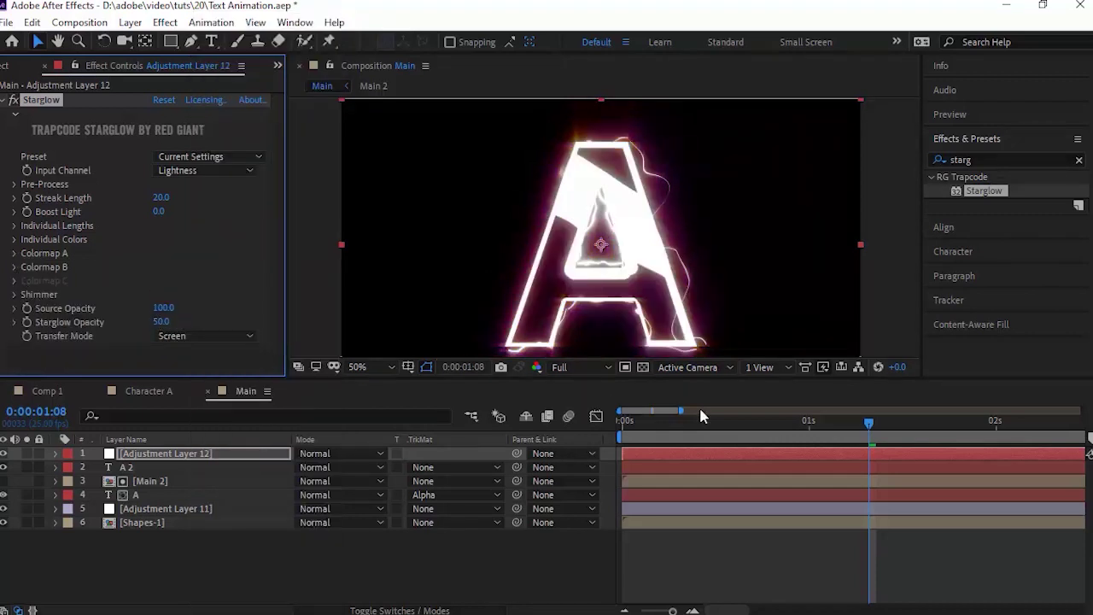
Preview the glowing letter animation from the start and check frames further along the full 20-second timeline
key("Home")
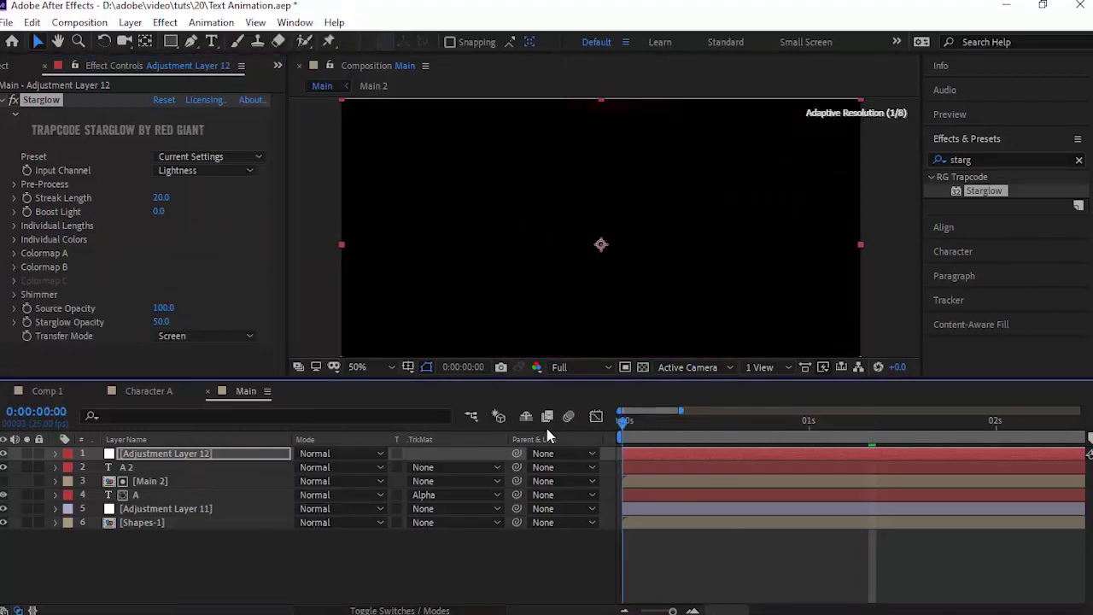
key("space")
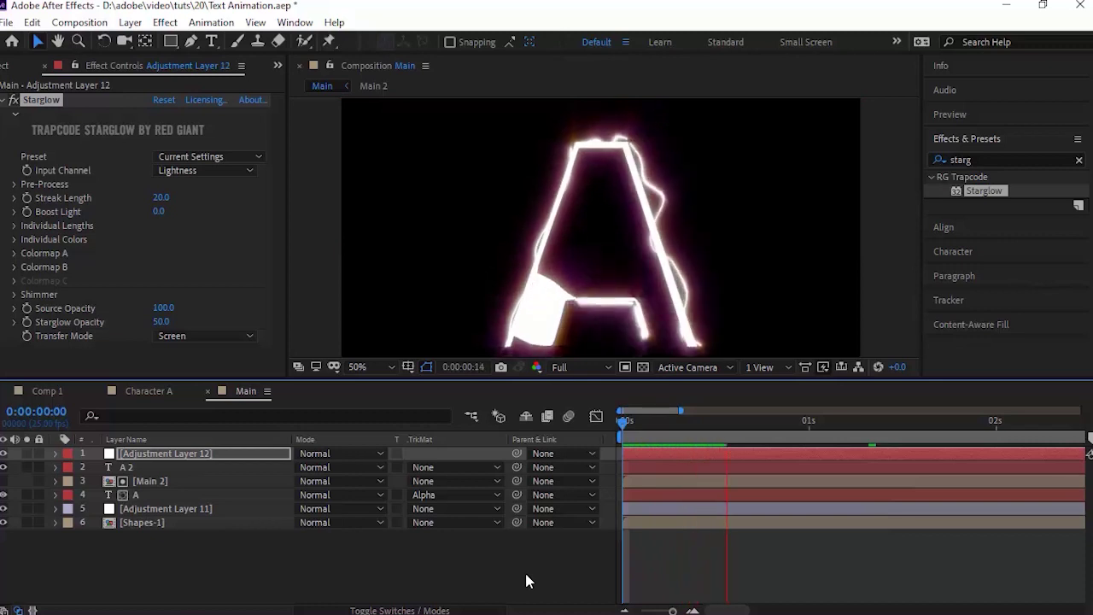
key("comma")
key("period")
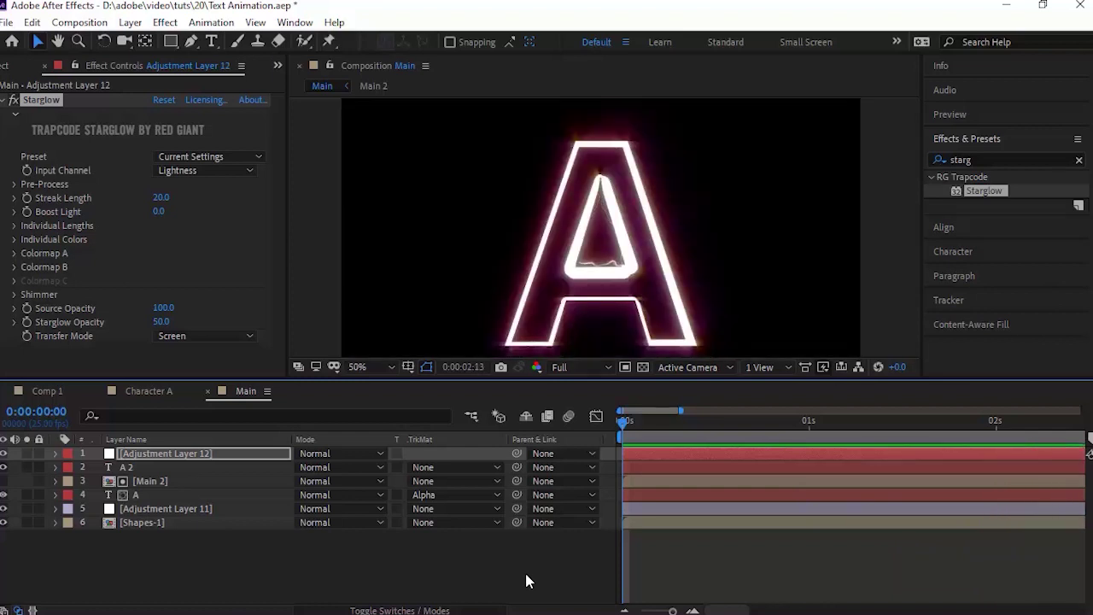
key("space")
left_click_drag(712, 411, 1086, 425)
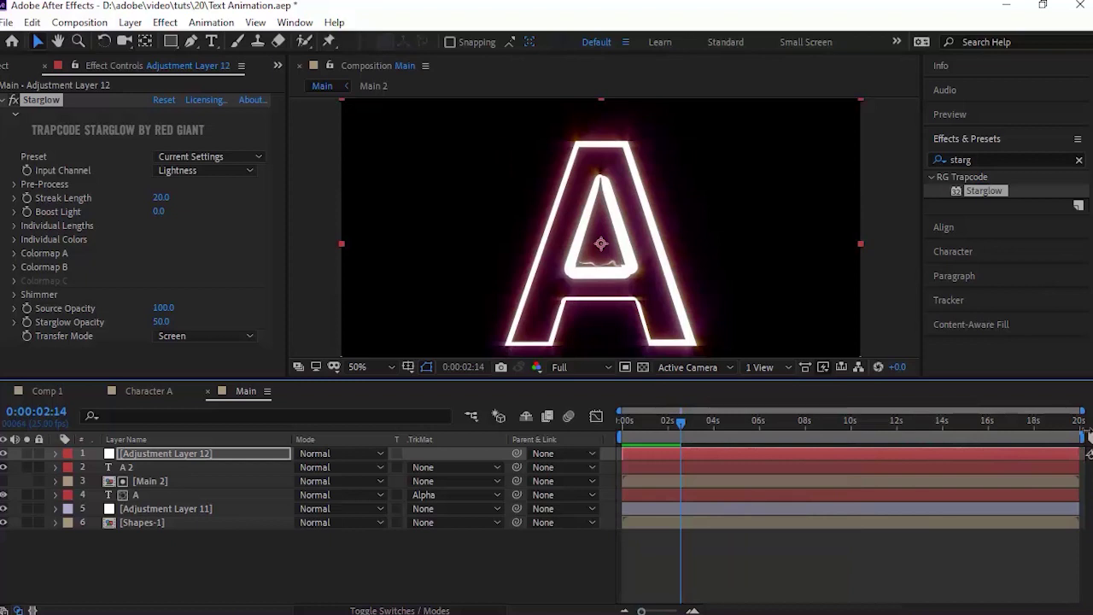
left_click(1066, 424)
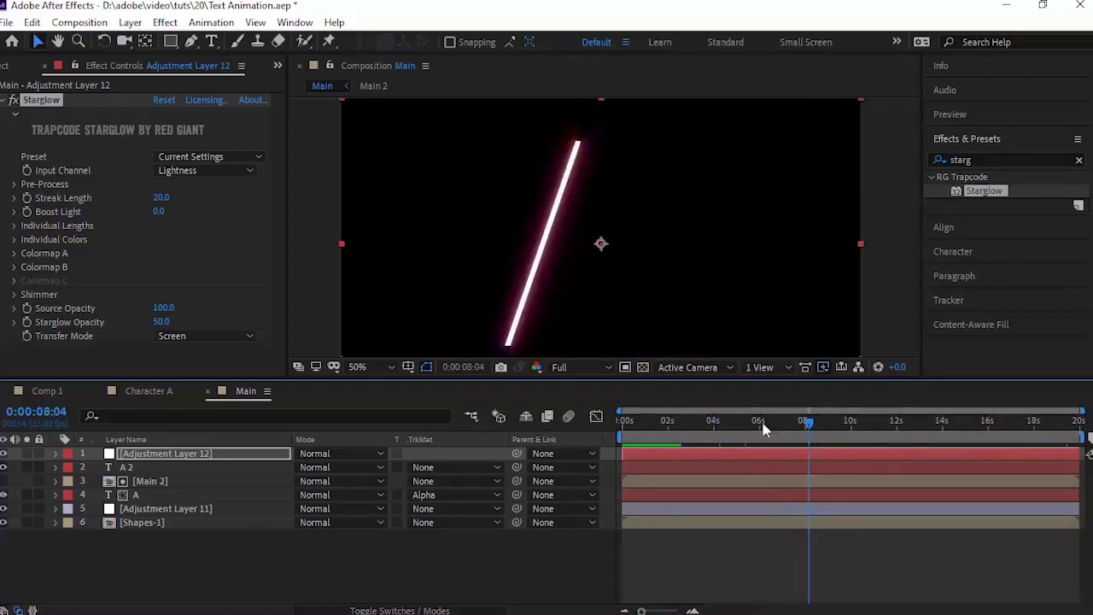